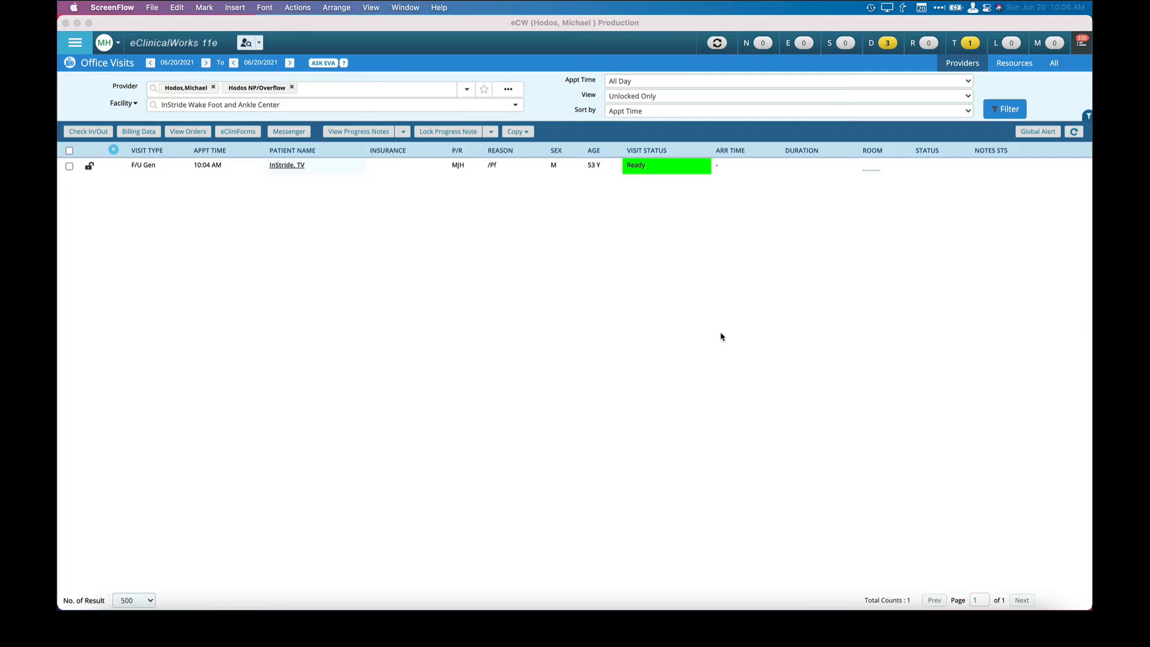
Open the progress note of the 10:04 AM F/U Gen visit and record "Plantar fasciitis" as the chief complaint.
{"action": "left_click", "coordinate": [296, 163]}
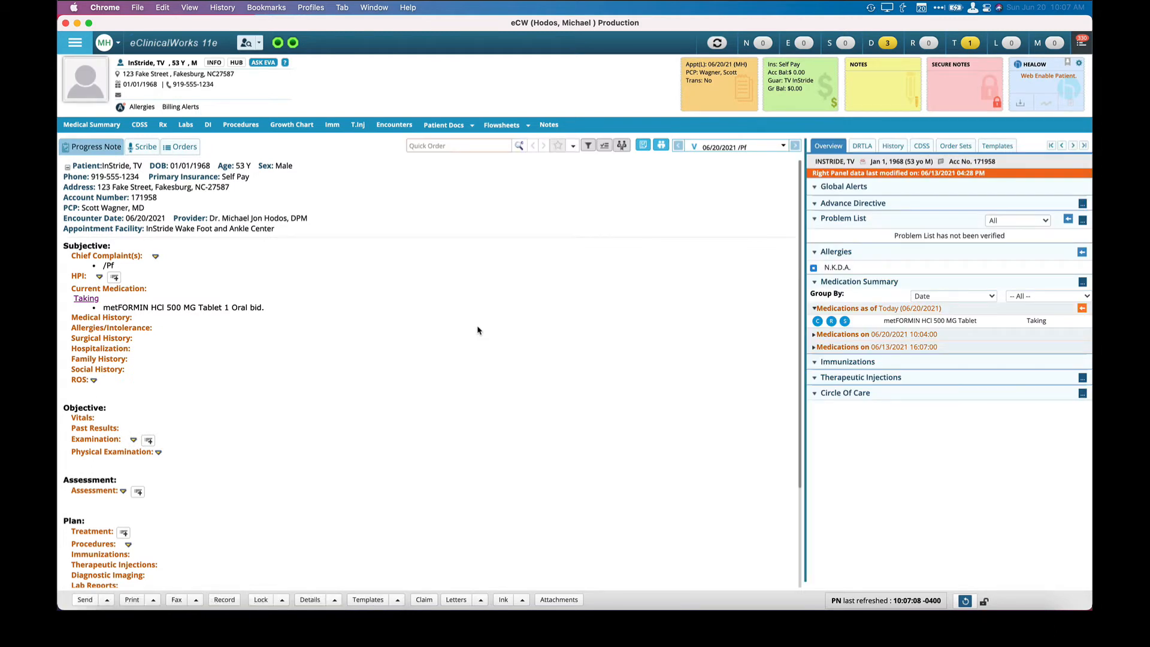
{"action": "left_click", "coordinate": [127, 257]}
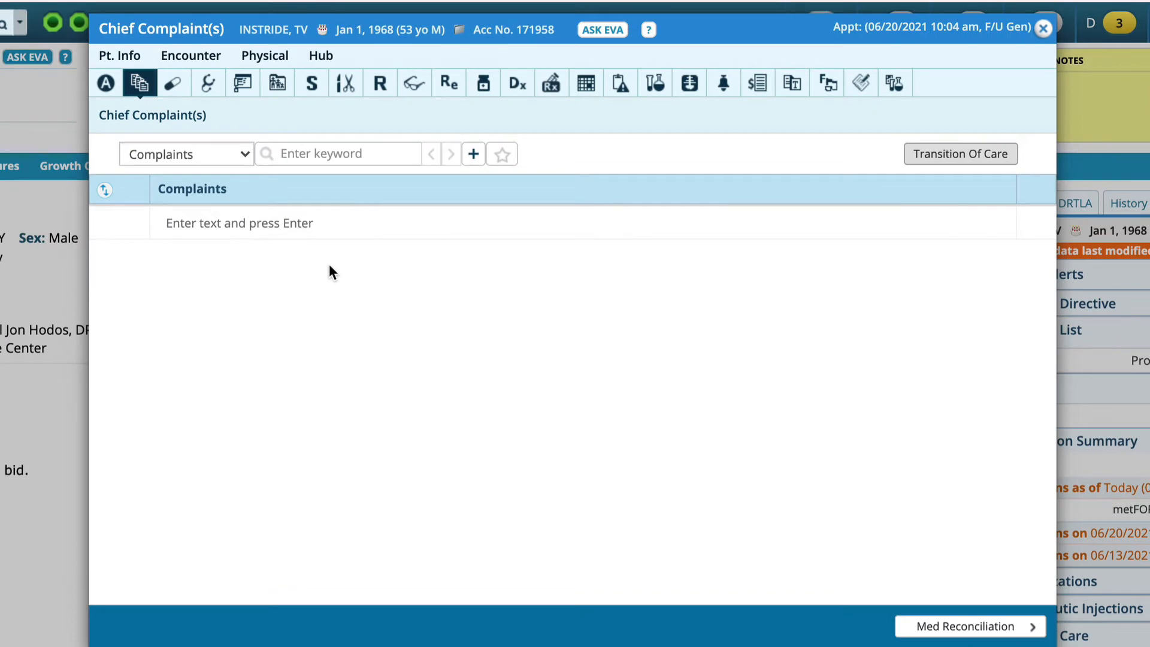
{"action": "left_click", "coordinate": [304, 224]}
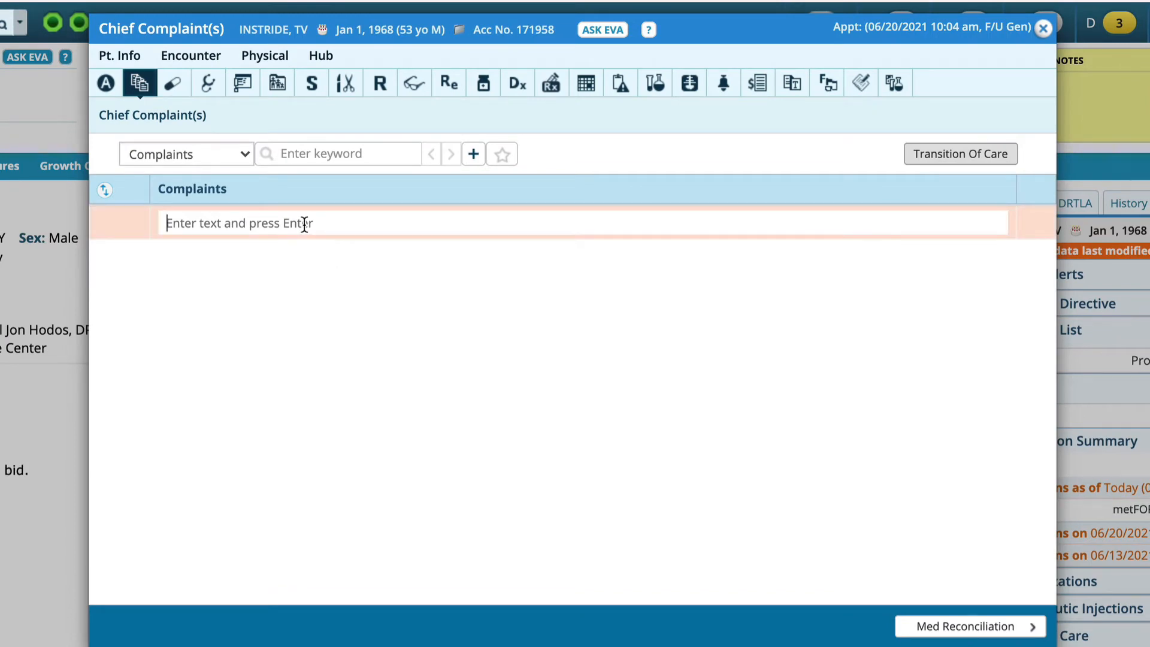
{"action": "type", "text": "Pa"}
{"action": "key", "text": "BackSpace"}
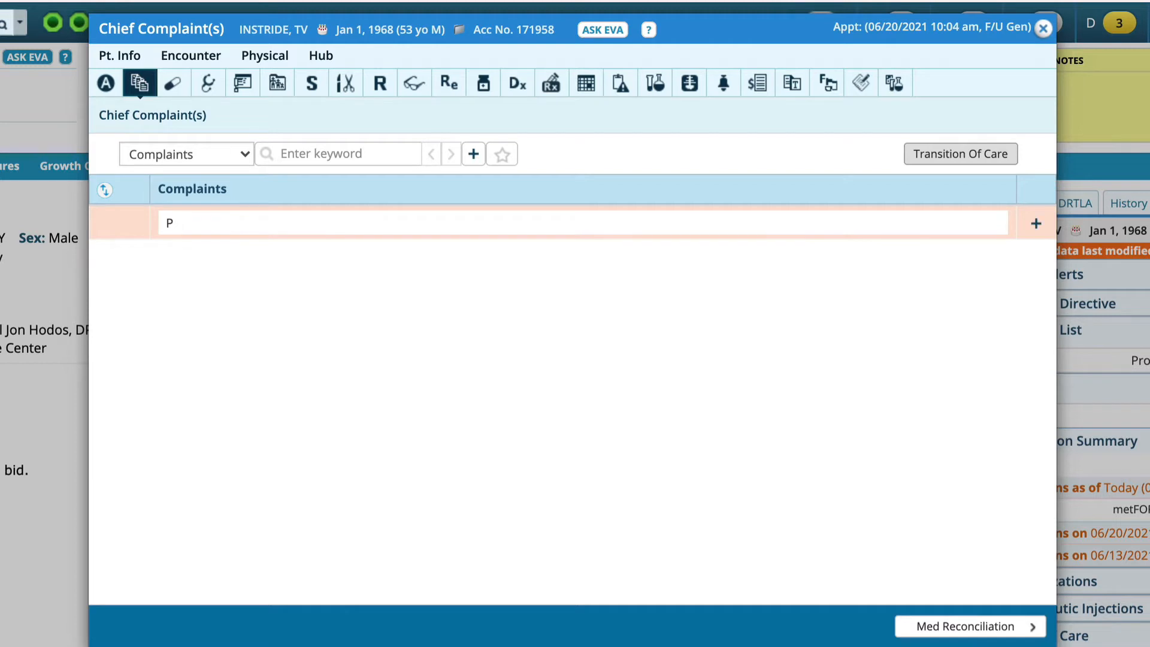
{"action": "type", "text": "lantar fascitis"}
{"action": "left_click", "coordinate": [639, 388]}
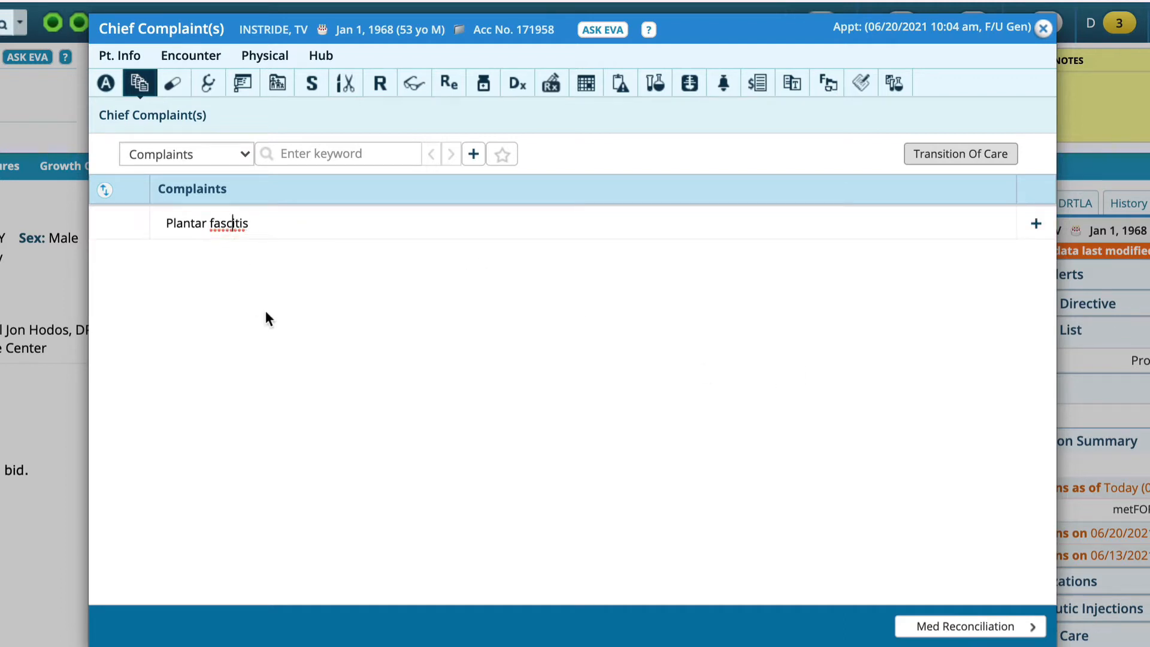
{"action": "type", "text": "i"}
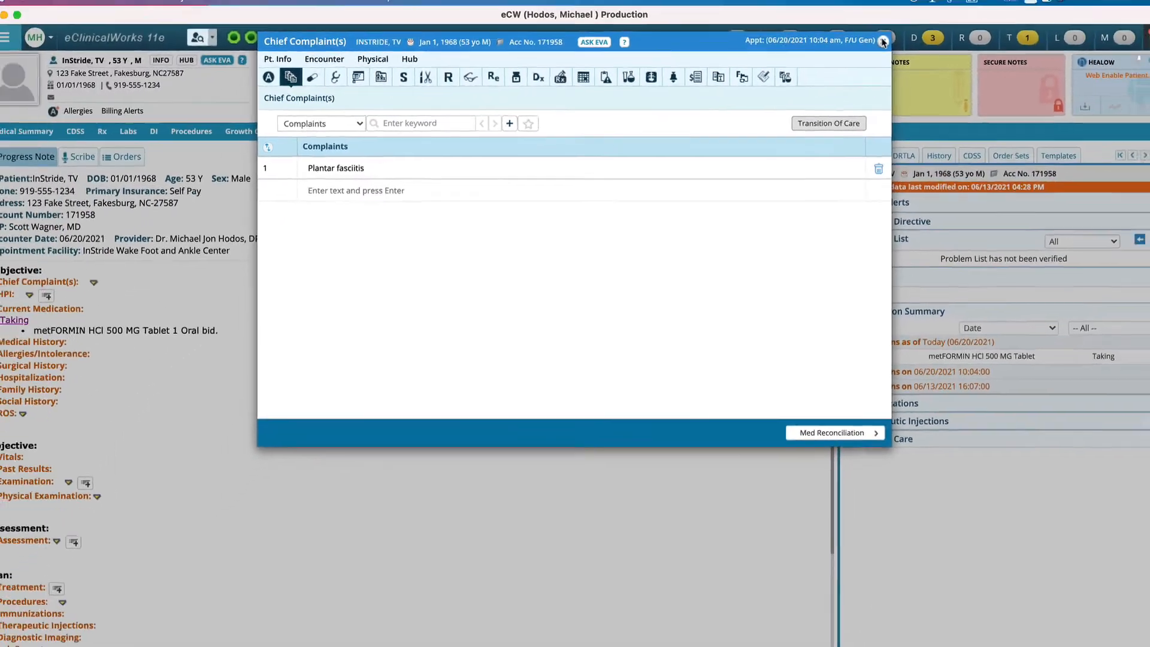
{"action": "left_click", "coordinate": [958, 34]}
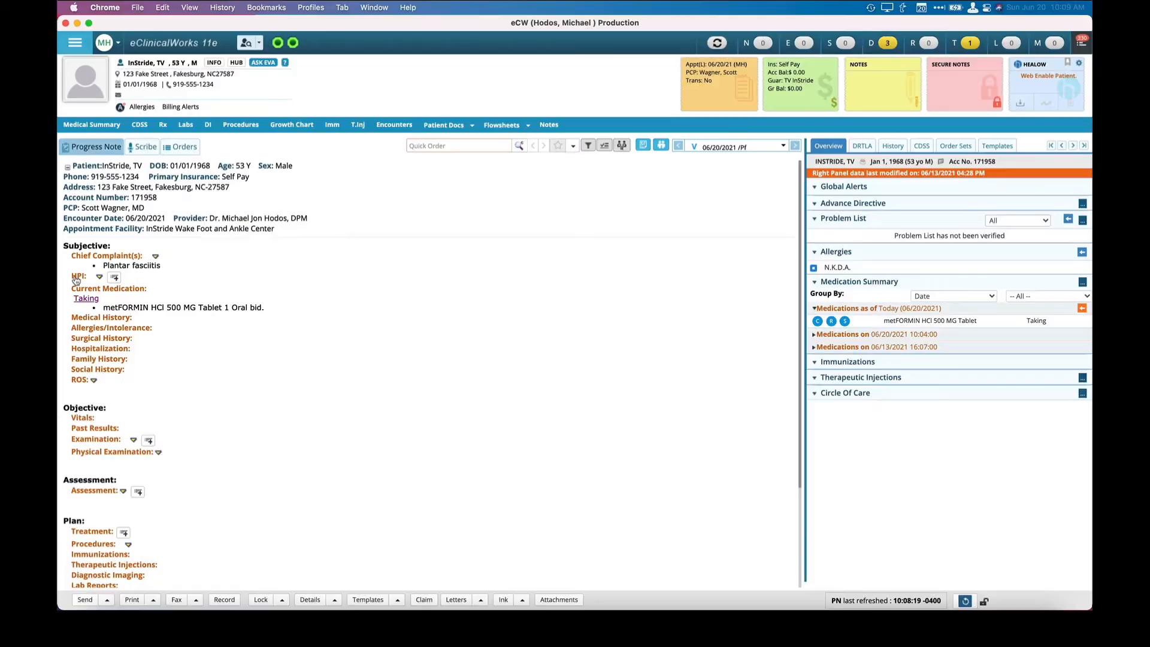
Examine the duration and onset choices in the notes of the first HPI History symptom, leaving them without changes.
{"action": "left_click", "coordinate": [76, 280]}
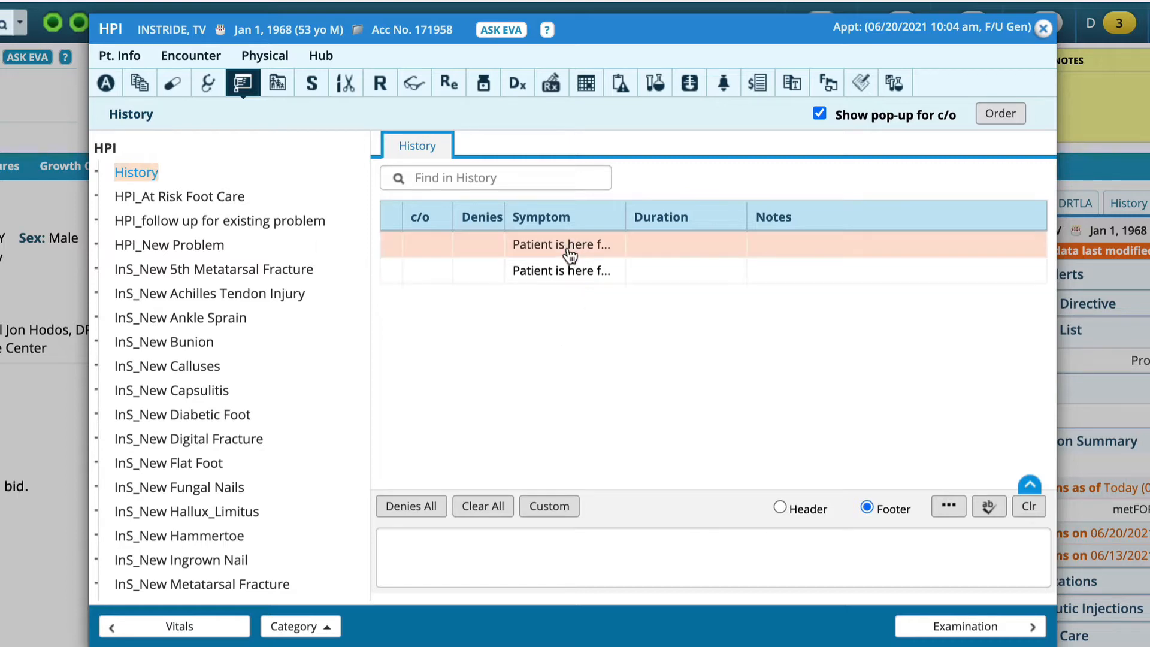
{"action": "left_click", "coordinate": [800, 257]}
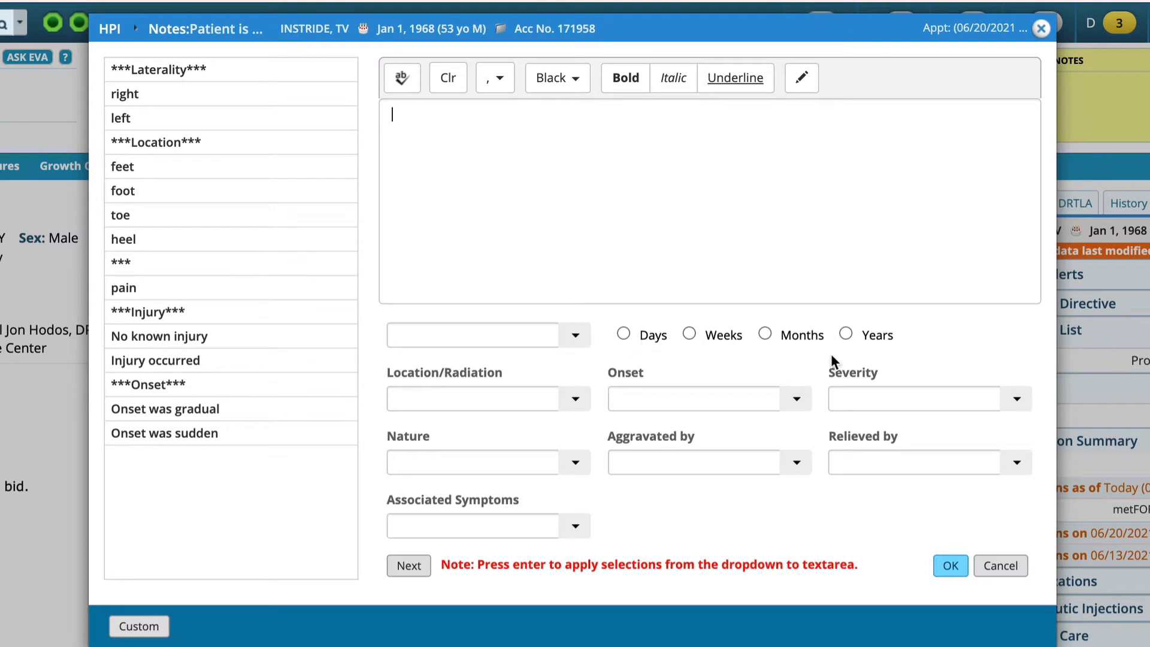
{"action": "left_click", "coordinate": [589, 346]}
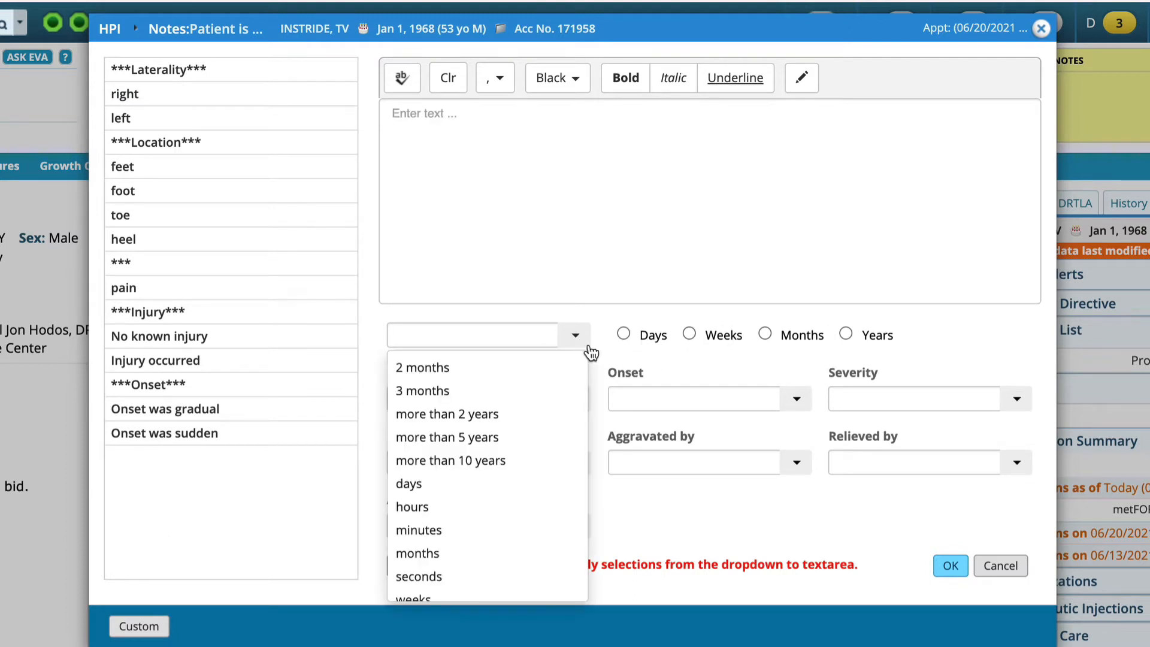
{"action": "left_click", "coordinate": [621, 355]}
{"action": "left_click", "coordinate": [674, 393]}
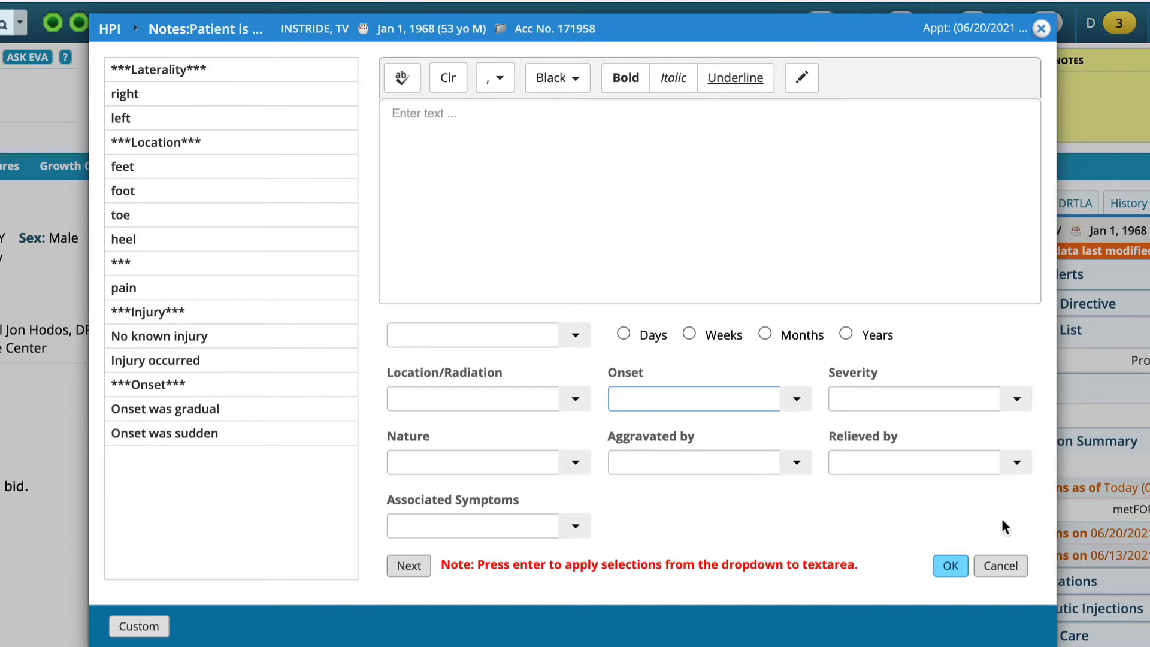
{"action": "left_click", "coordinate": [1001, 568]}
Browse the HPI categories, viewing InS_New Achilles Tendon Injury, InS_New Stress Fracture and HPI_At Risk Foot Care before returning to History.
{"action": "left_click", "coordinate": [171, 298]}
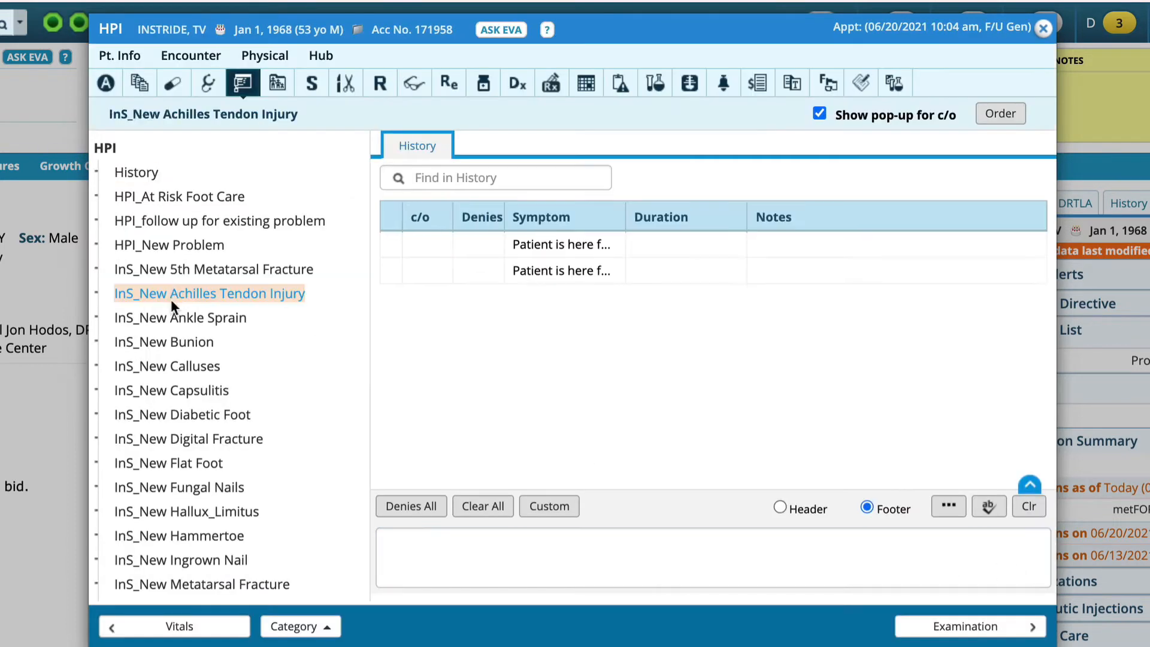
{"action": "scroll", "coordinate": [162, 390], "scroll_direction": "down", "scroll_amount": 5}
{"action": "left_click", "coordinate": [156, 460]}
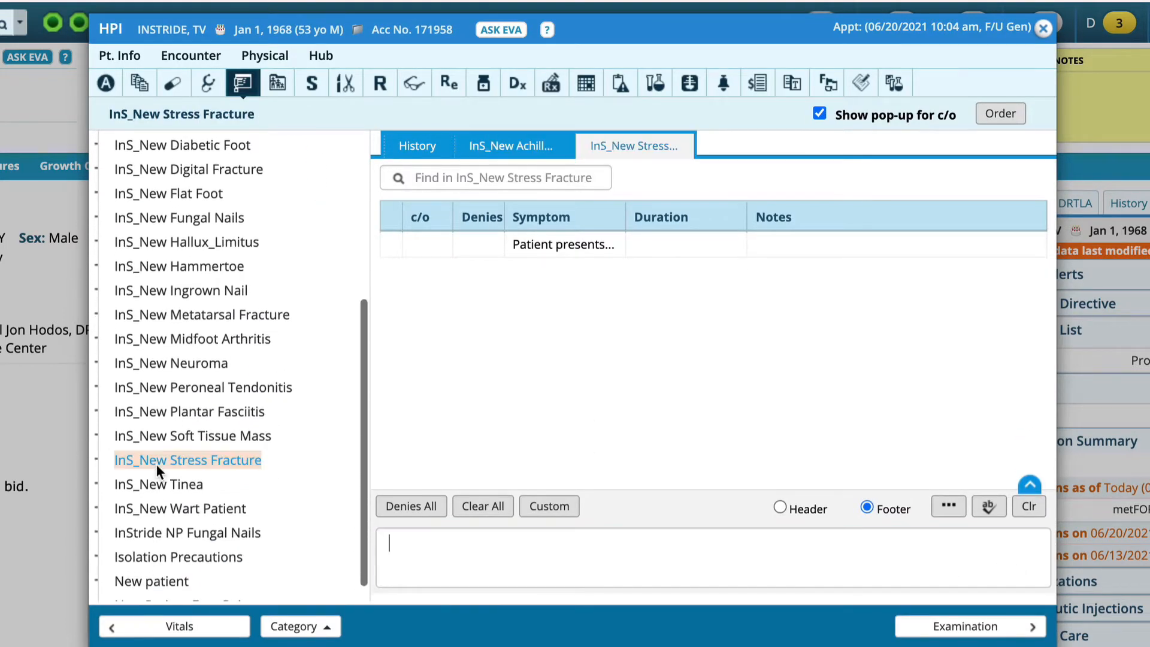
{"action": "scroll", "coordinate": [157, 465], "scroll_direction": "down", "scroll_amount": 3}
{"action": "scroll", "coordinate": [156, 463], "scroll_direction": "up", "scroll_amount": 10}
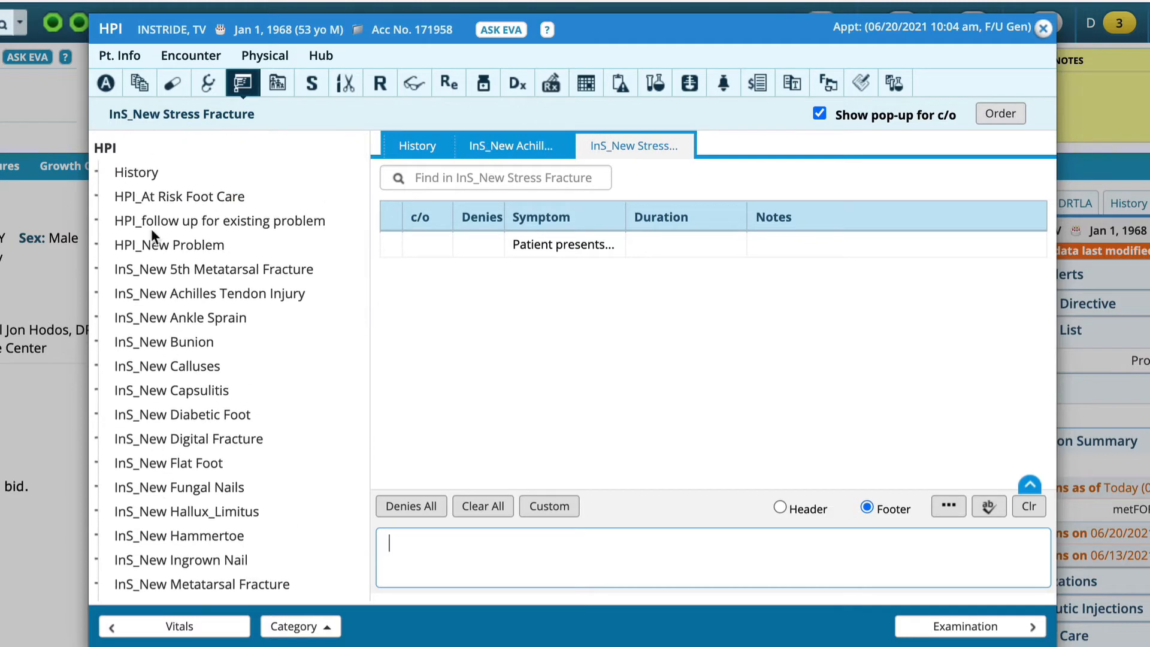
{"action": "left_click", "coordinate": [150, 188]}
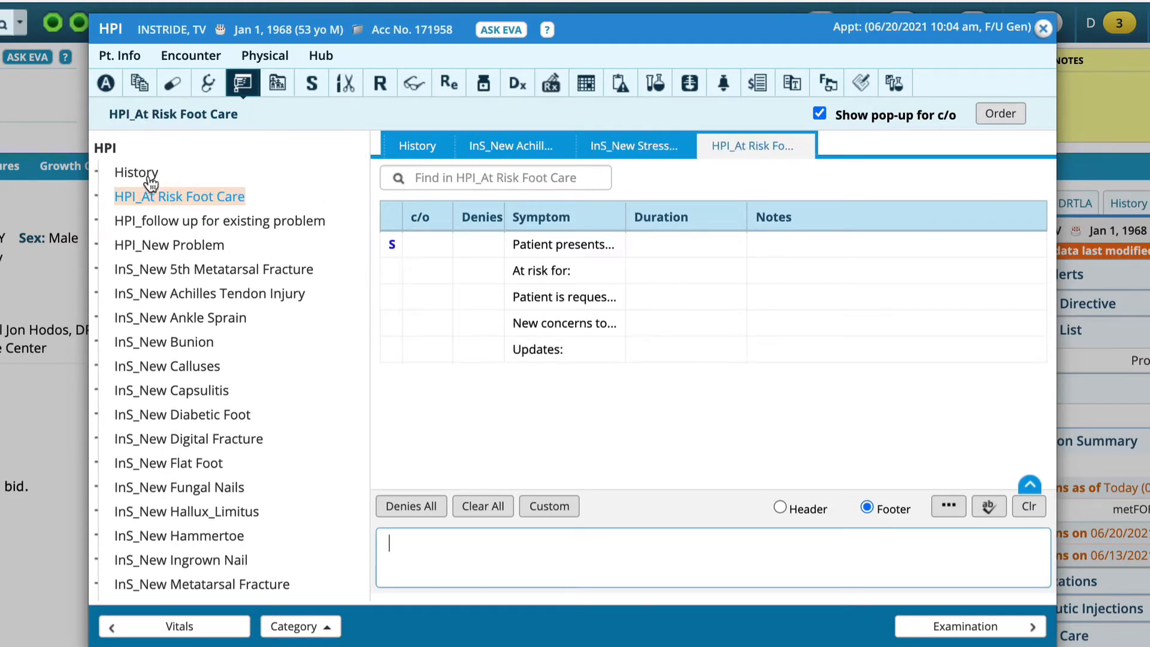
{"action": "left_click", "coordinate": [138, 173]}
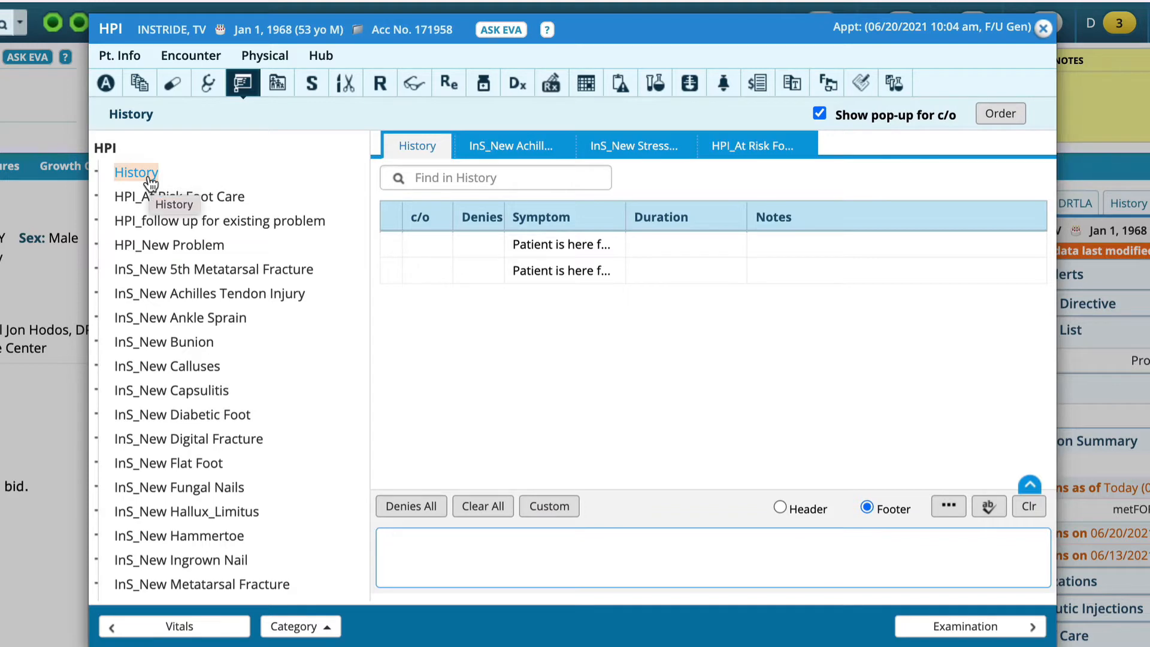
{"action": "left_click", "coordinate": [824, 563]}
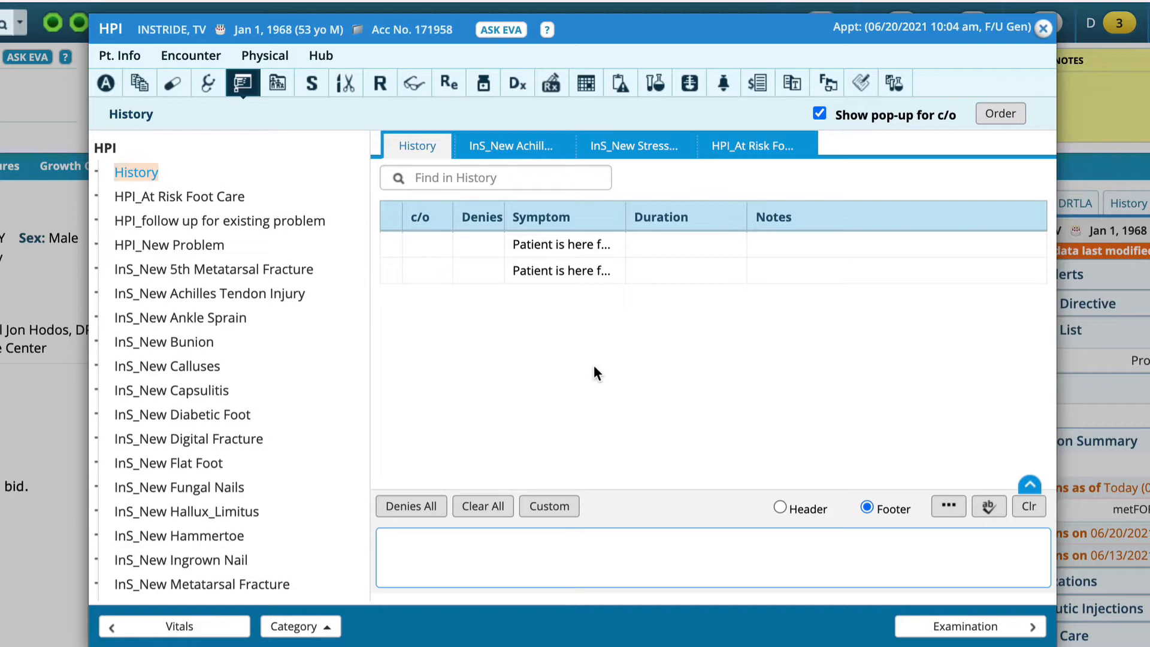
{"action": "left_click", "coordinate": [536, 549]}
{"action": "type", "text": "Patient"}
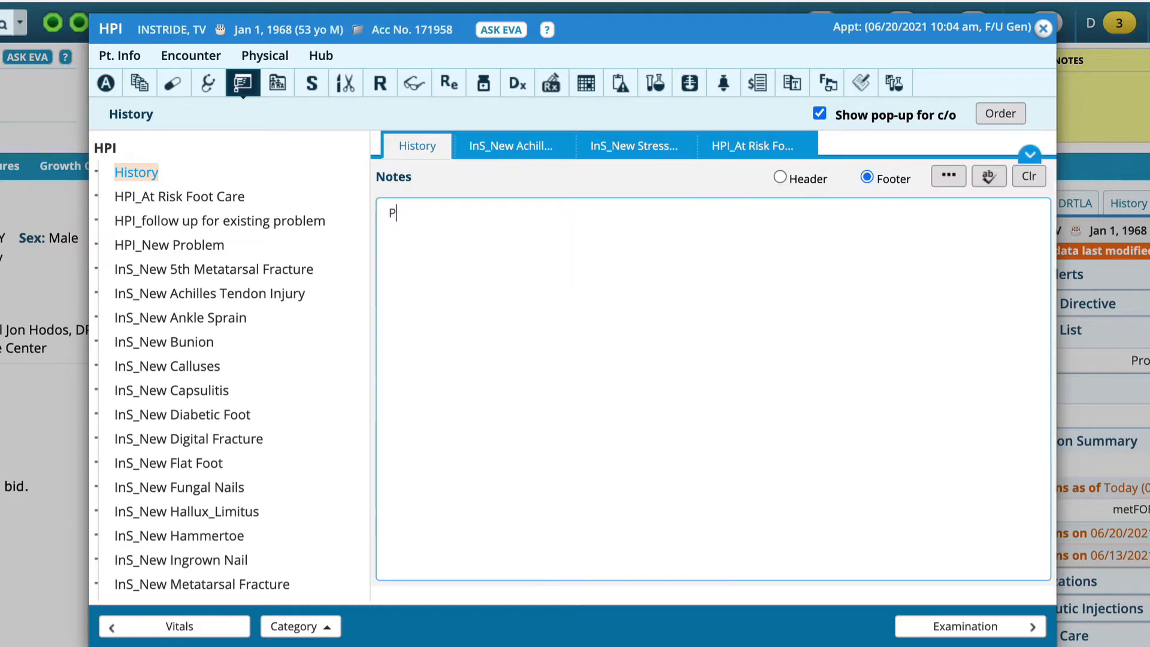
{"action": "type", "text": " present"}
{"action": "key", "text": "super+a"}
{"action": "key", "text": "BackSpace"}
{"action": "left_click", "coordinate": [1042, 28]}
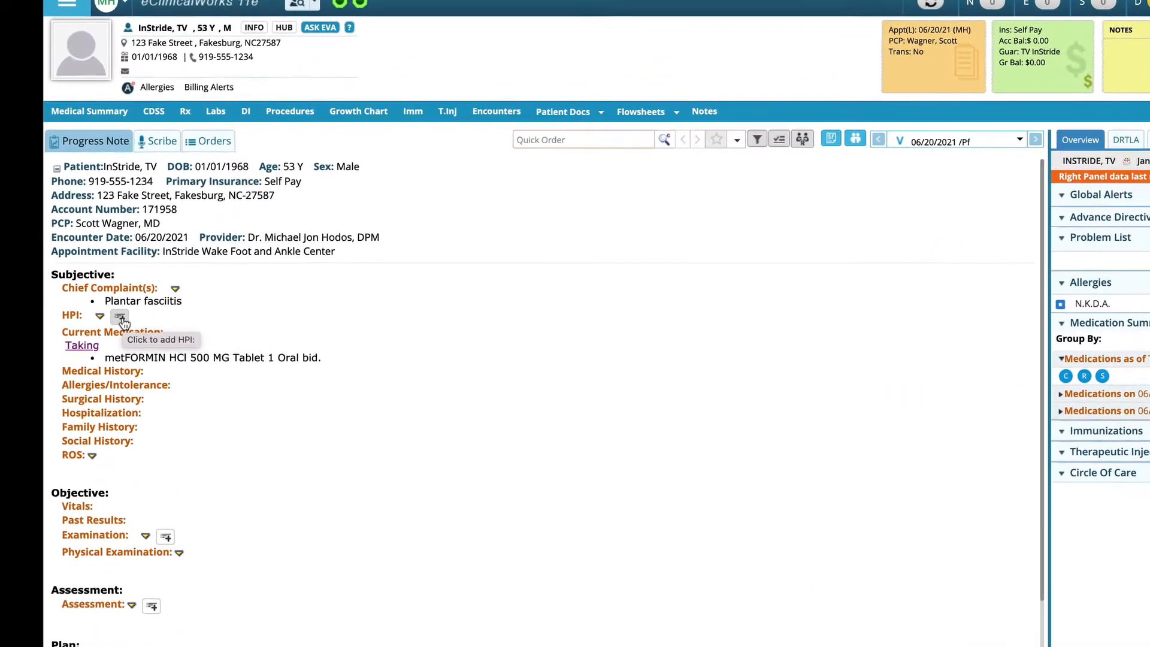
Add an HPI History entry directly in the progress note reading "Patient presents for followup of heel pain.".
{"action": "left_click", "coordinate": [123, 339]}
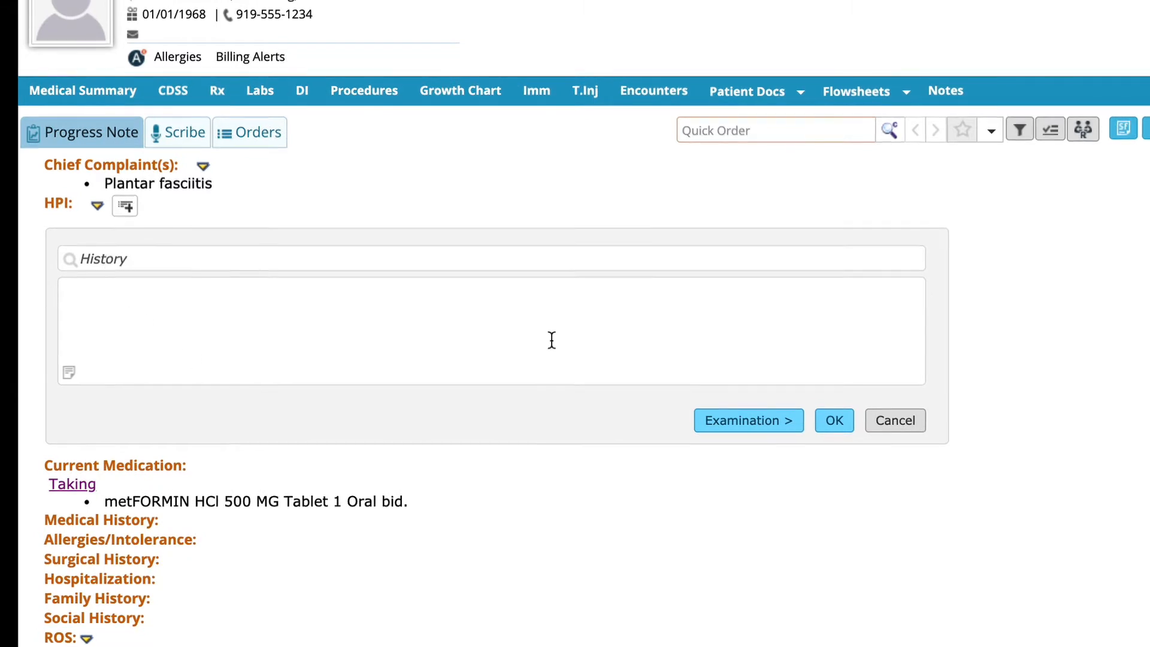
{"action": "type", "text": "Patient presents for "}
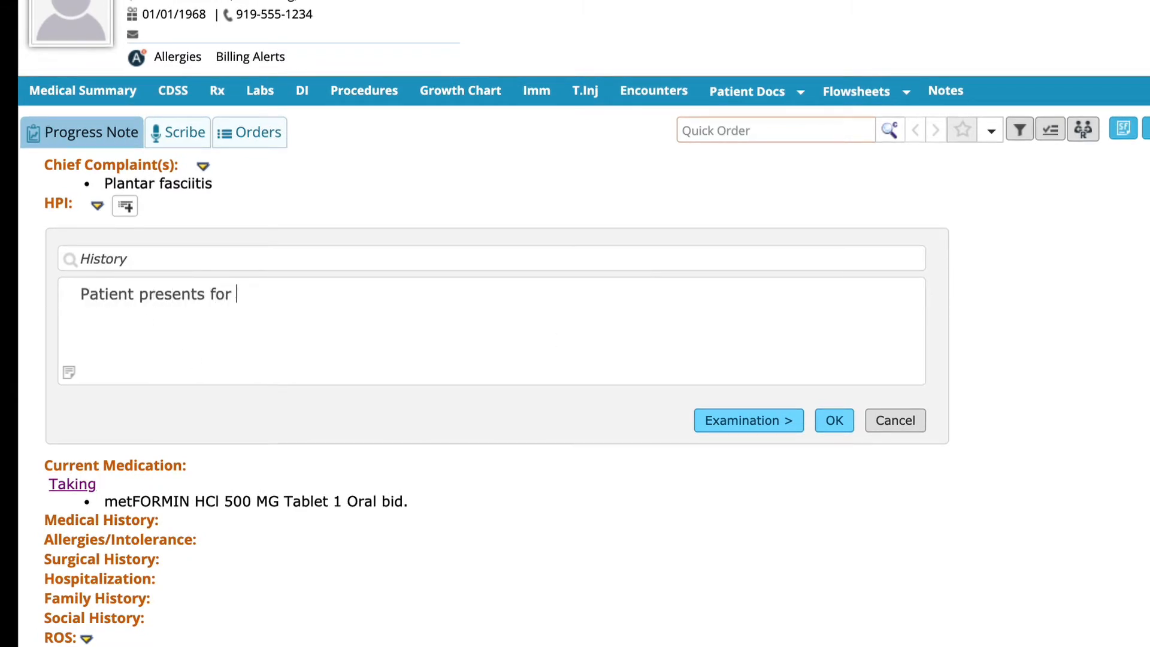
{"action": "type", "text": "followup of heel pain."}
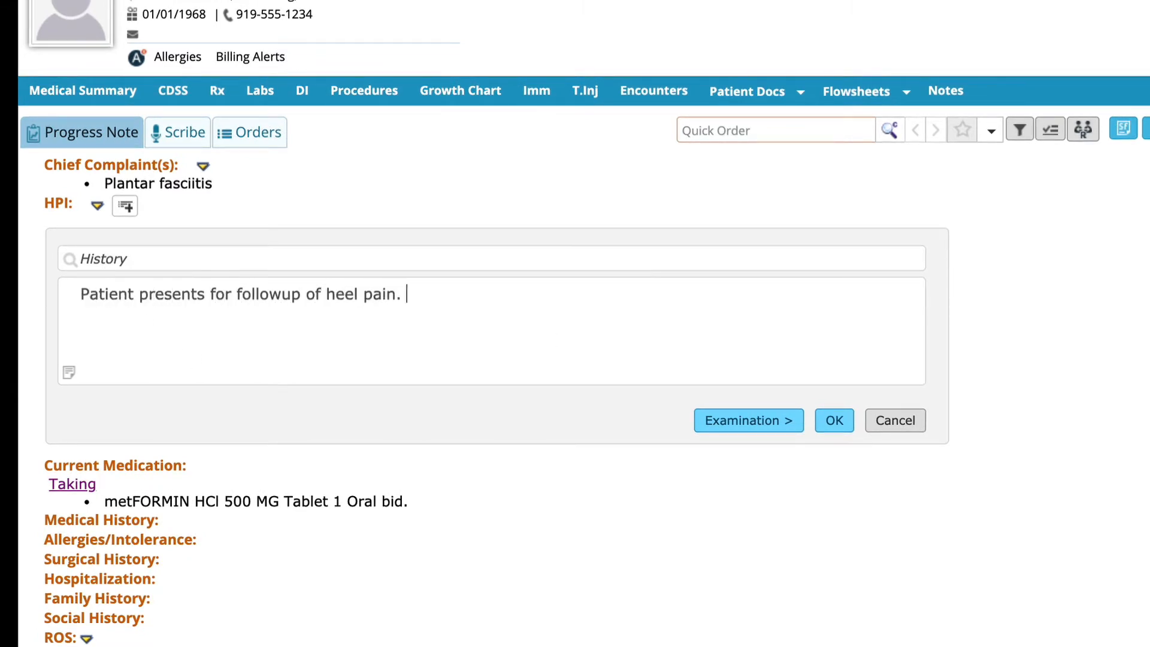
{"action": "left_click", "coordinate": [838, 418]}
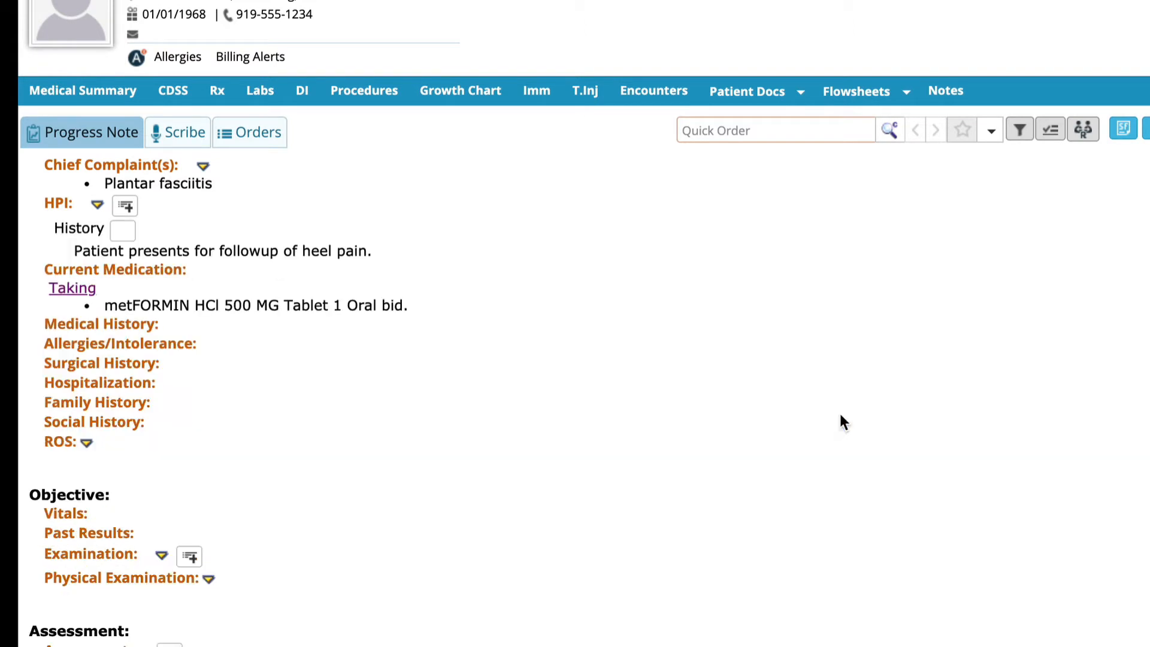
{"action": "scroll", "coordinate": [170, 346], "scroll_direction": "up", "scroll_amount": 3}
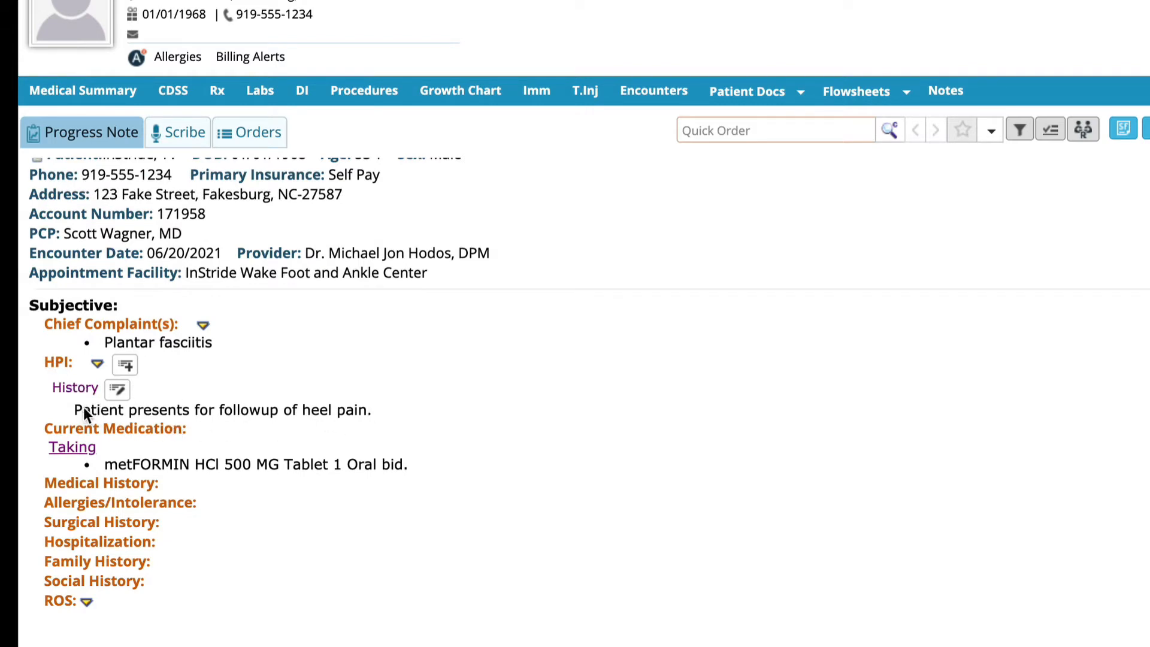
Check the History entry in the full HPI window, and delete its heel pain text from the progress note.
{"action": "left_click", "coordinate": [61, 366]}
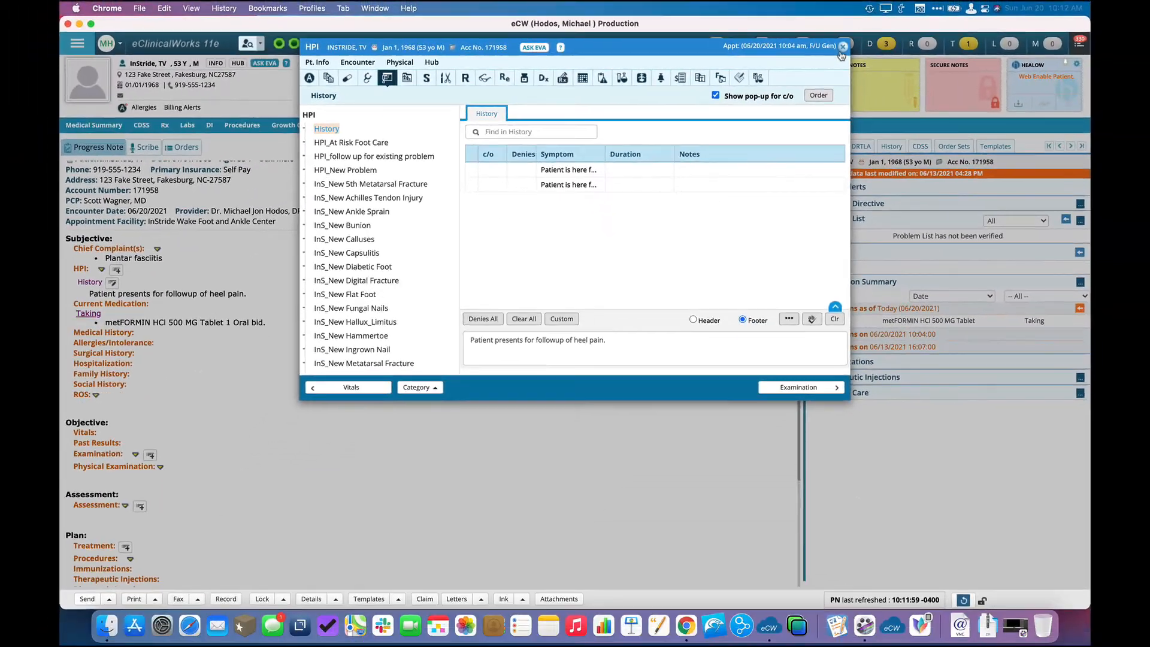
{"action": "left_click", "coordinate": [896, 41]}
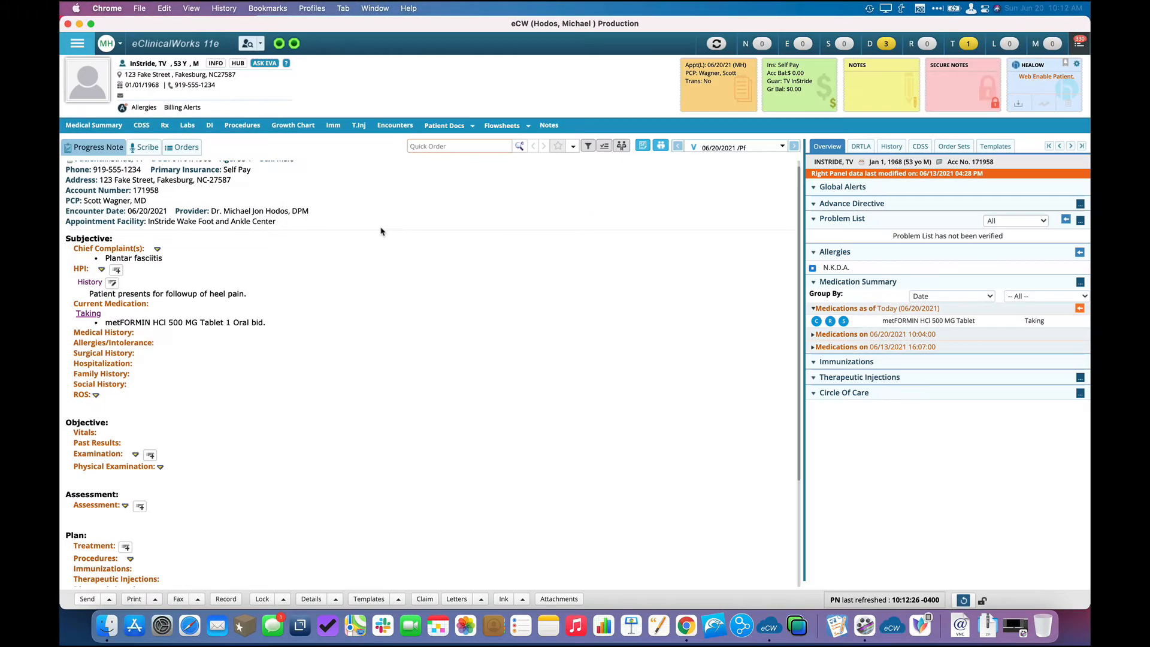
{"action": "left_click", "coordinate": [113, 283]}
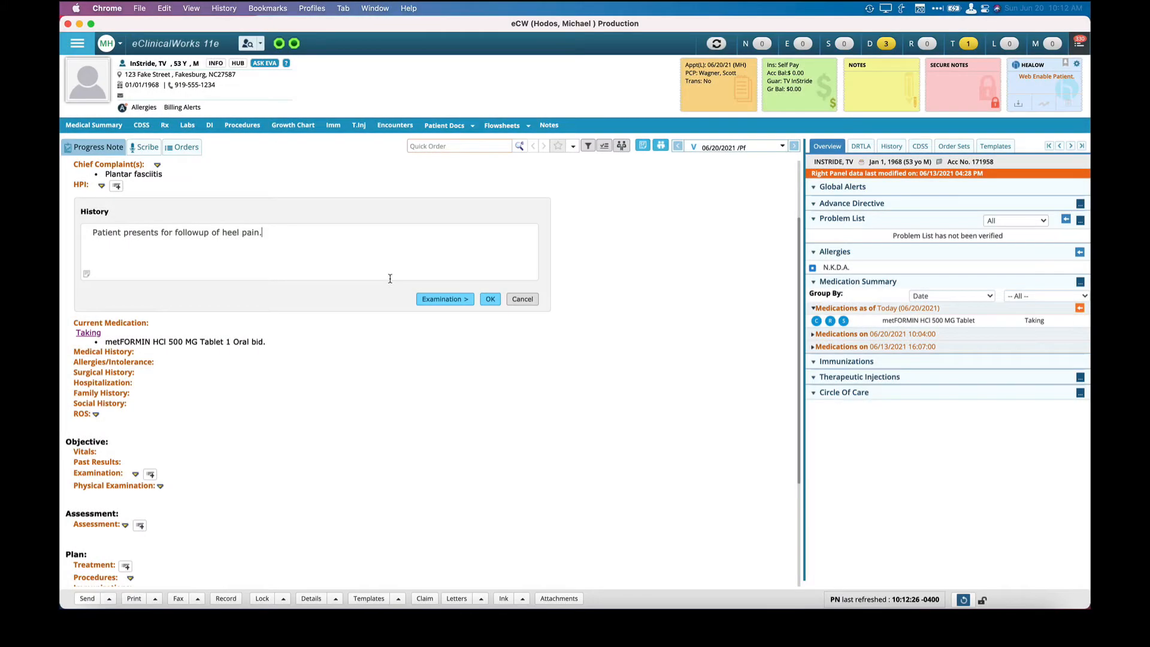
{"action": "key", "text": "super+a"}
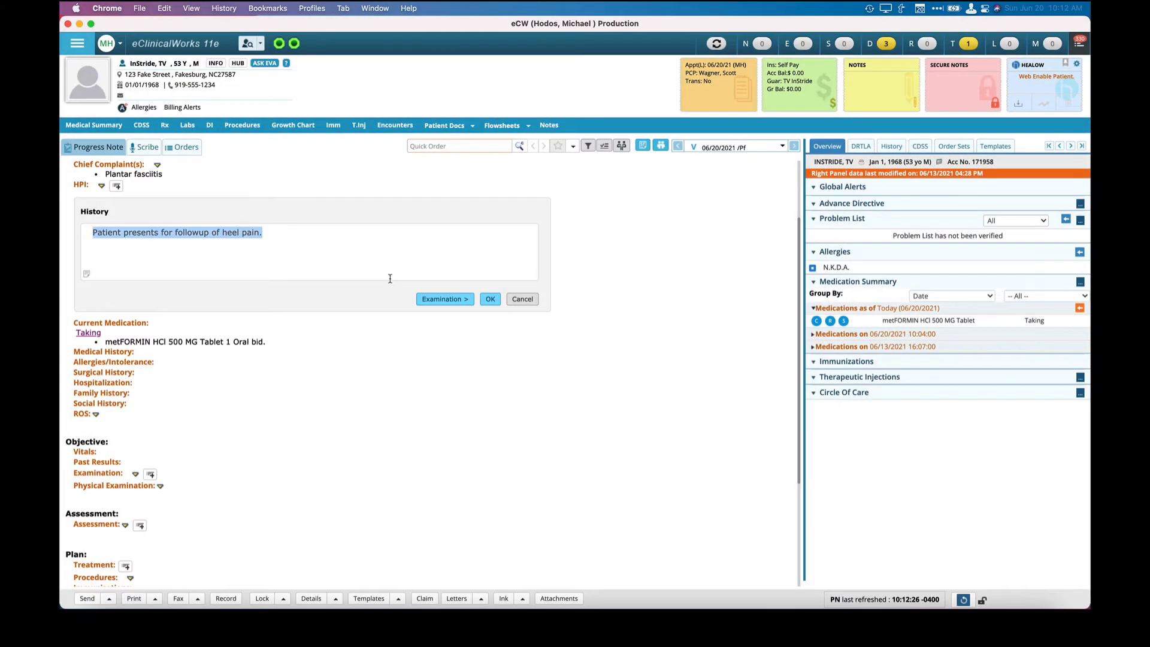
{"action": "key", "text": "BackSpace"}
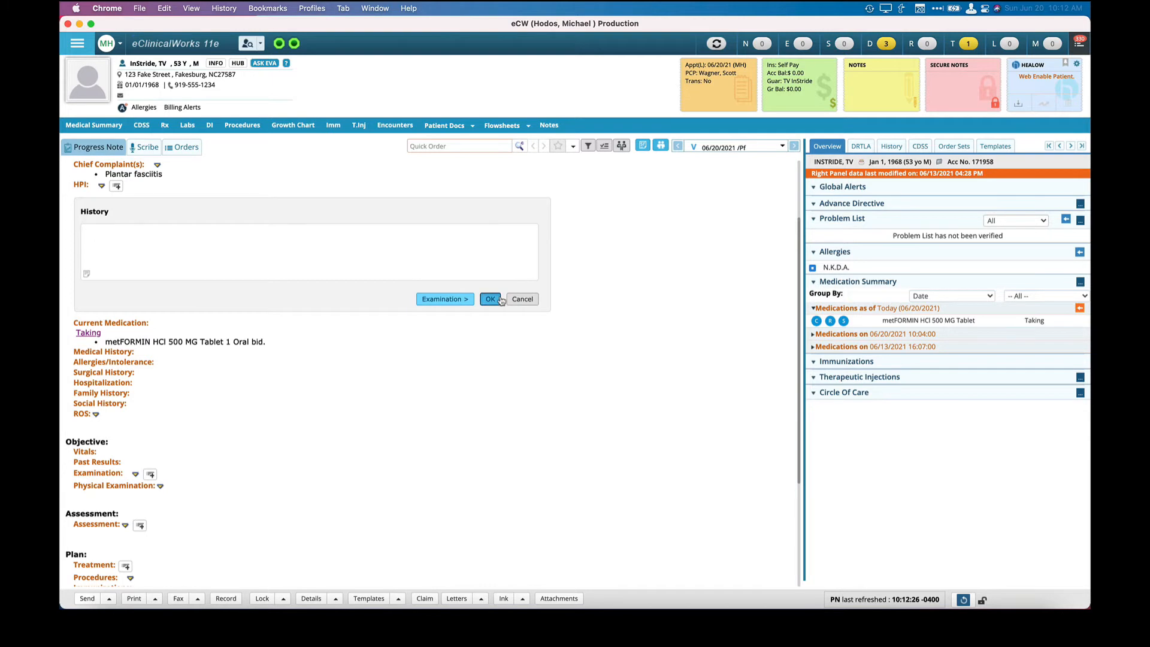
{"action": "left_click", "coordinate": [500, 300]}
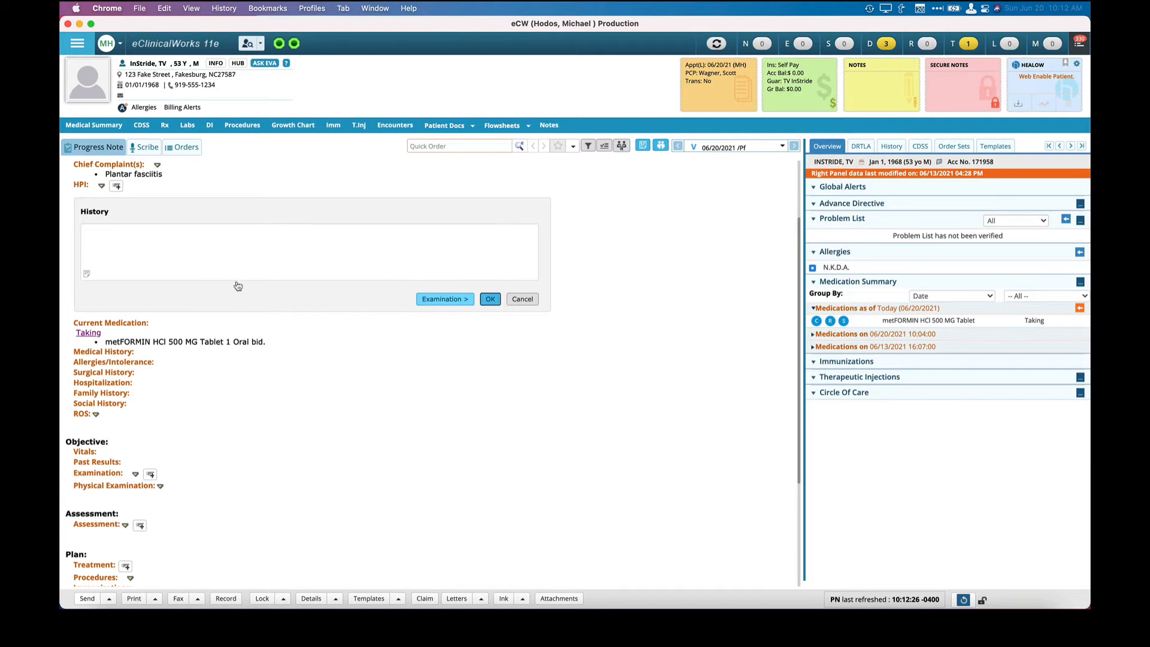
Start a new HPI entry in the progress note, try the InS_New 5th Metatarsal Fracture category, and clear that choice.
{"action": "left_click", "coordinate": [117, 186]}
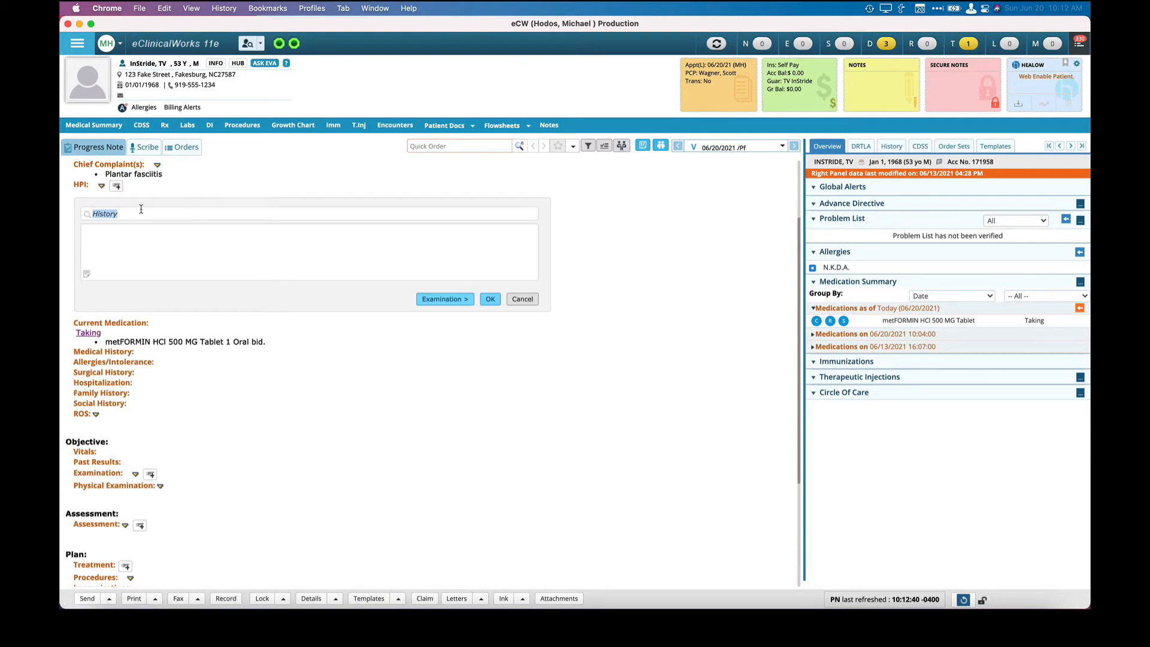
{"action": "type", "text": "Ins"}
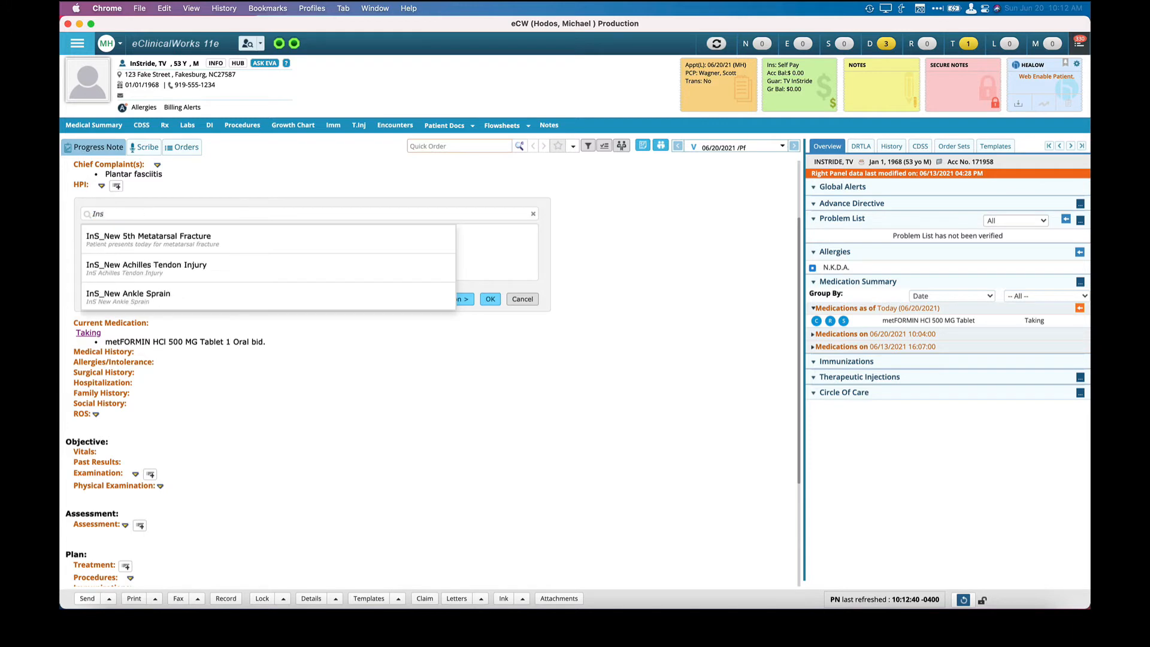
{"action": "left_click", "coordinate": [144, 239]}
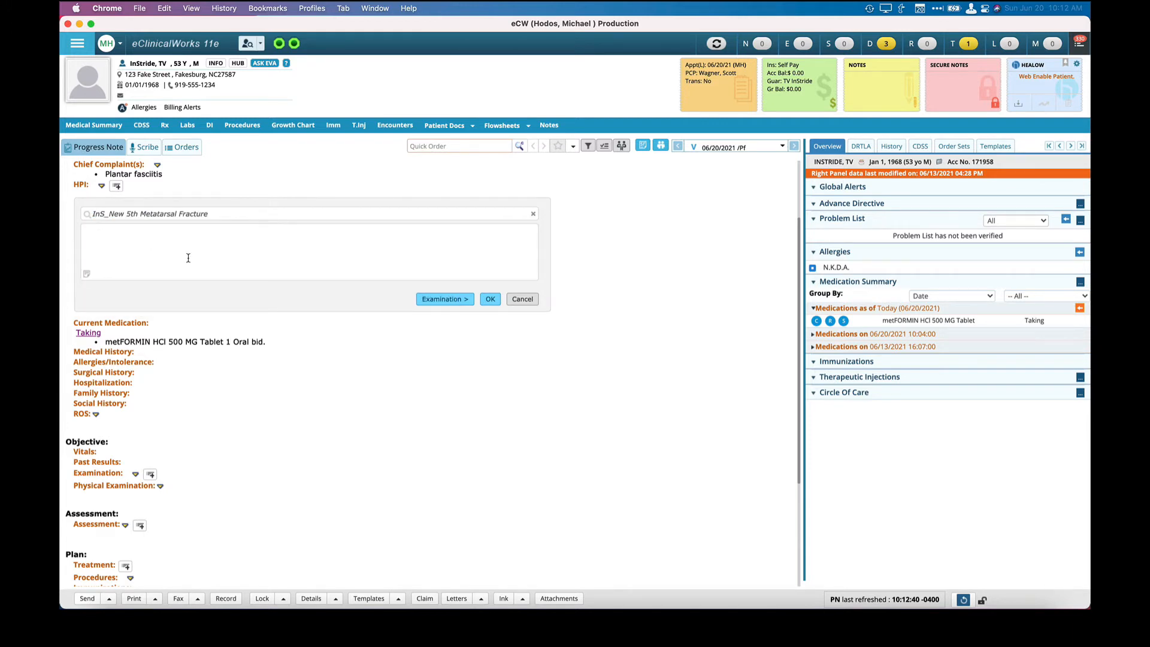
{"action": "left_click", "coordinate": [534, 214]}
Save a History entry: followup of plantar fasciitis, right side, symptoms improving, good adherence to instructions and antiinflammatory medication, no new concerns or changes since last visit.
{"action": "type", "text": "Hi"}
{"action": "left_click", "coordinate": [291, 236]}
{"action": "type", "text": "Patient is seen for followup of plantar fasciitis, right side. Patient states that symptoms have been improving. Patient relates good adherence to our instructions for shoes, inserts, ice, stretching and medication. Patient is taking the antiinflammatory medication with good adherence to our instructions and without apparent side effects. They are feeling much better. Patient denies new concerns. Patient denies change in their PMH, Medications or allergies since their last visit."}
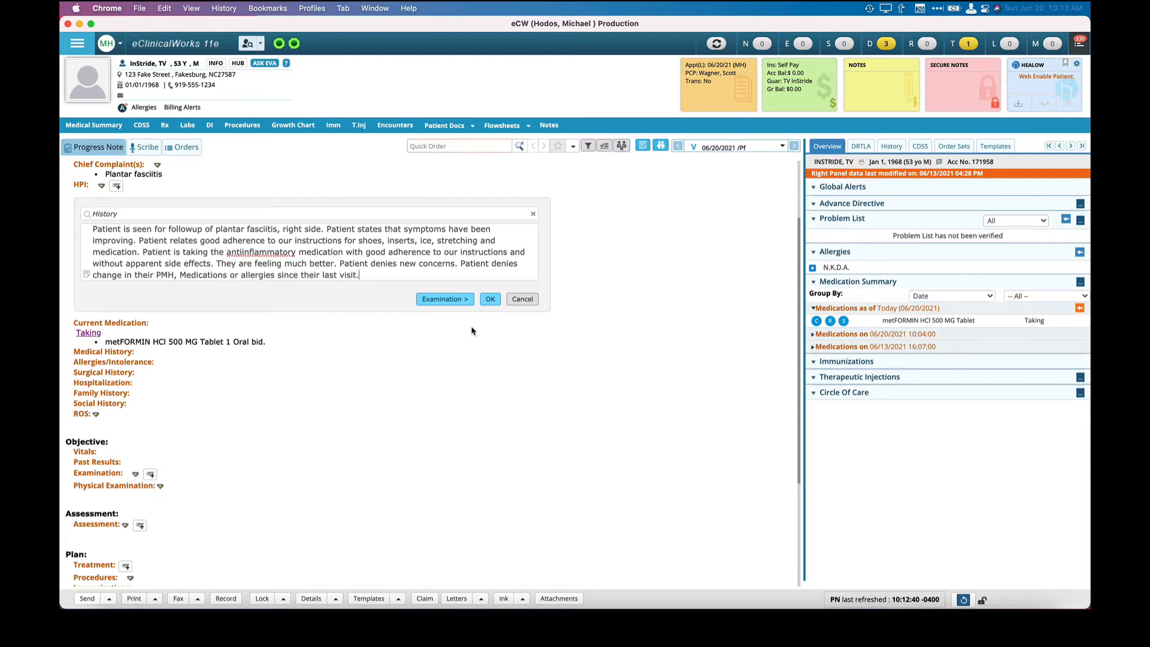
{"action": "left_click", "coordinate": [490, 299]}
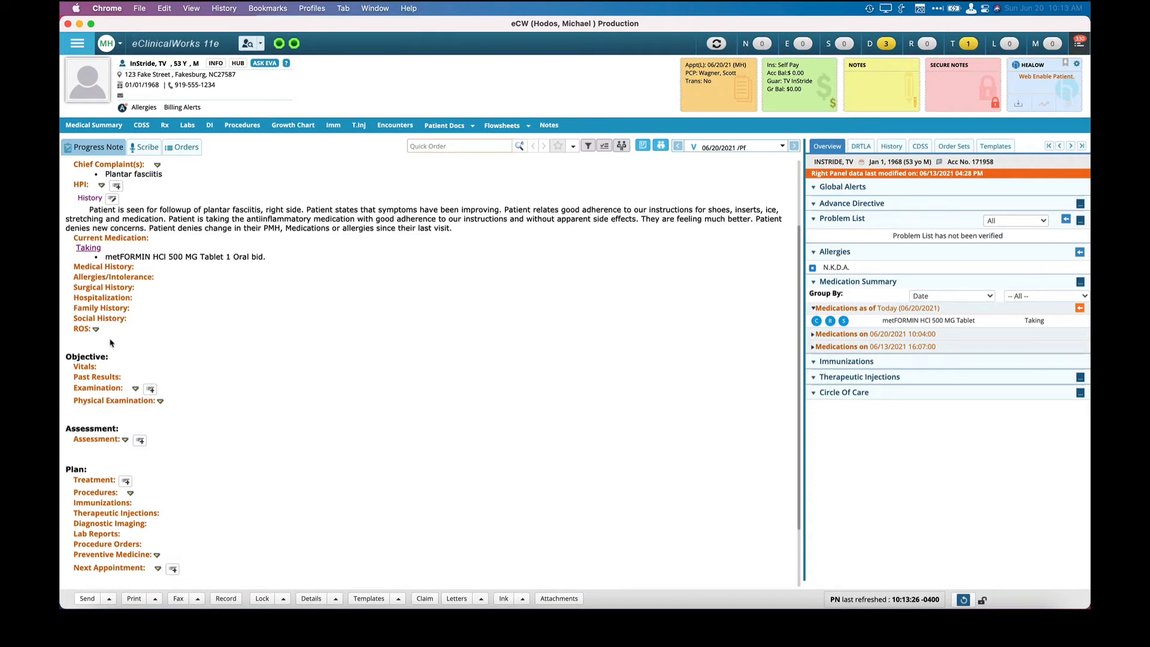
In the ROS WFACROS category, record that the patient denies excessive fatigue, exercise intolerance, fever, weakness and night sweats under Constitutional, relating general good health.
{"action": "left_click", "coordinate": [82, 331]}
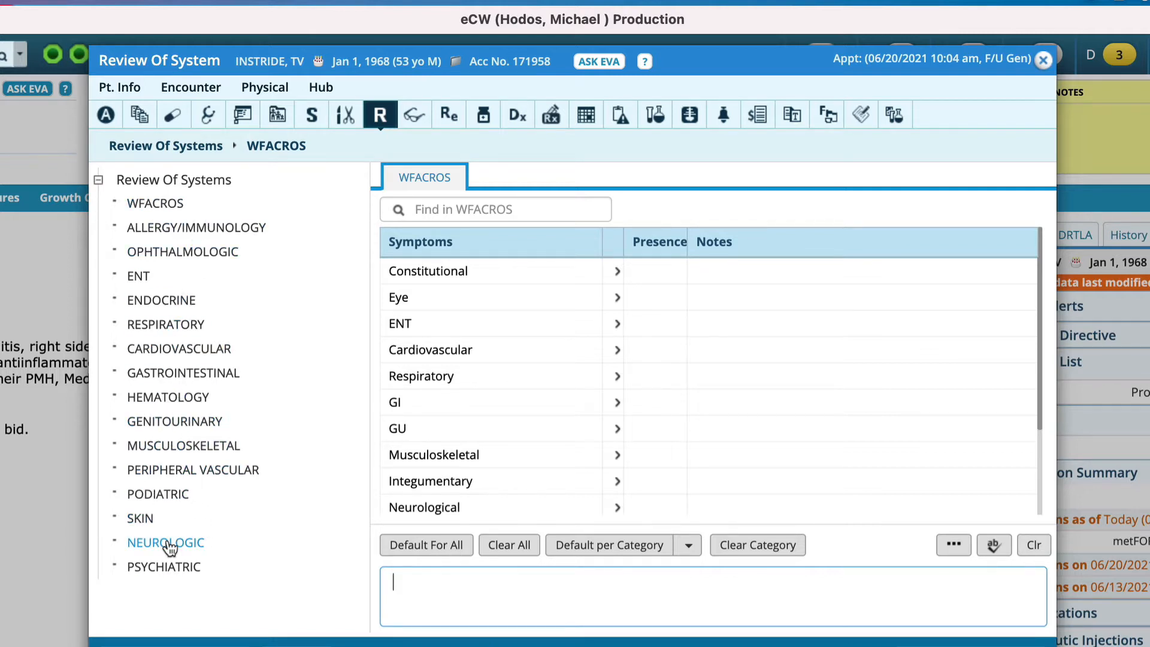
{"action": "left_click", "coordinate": [188, 349]}
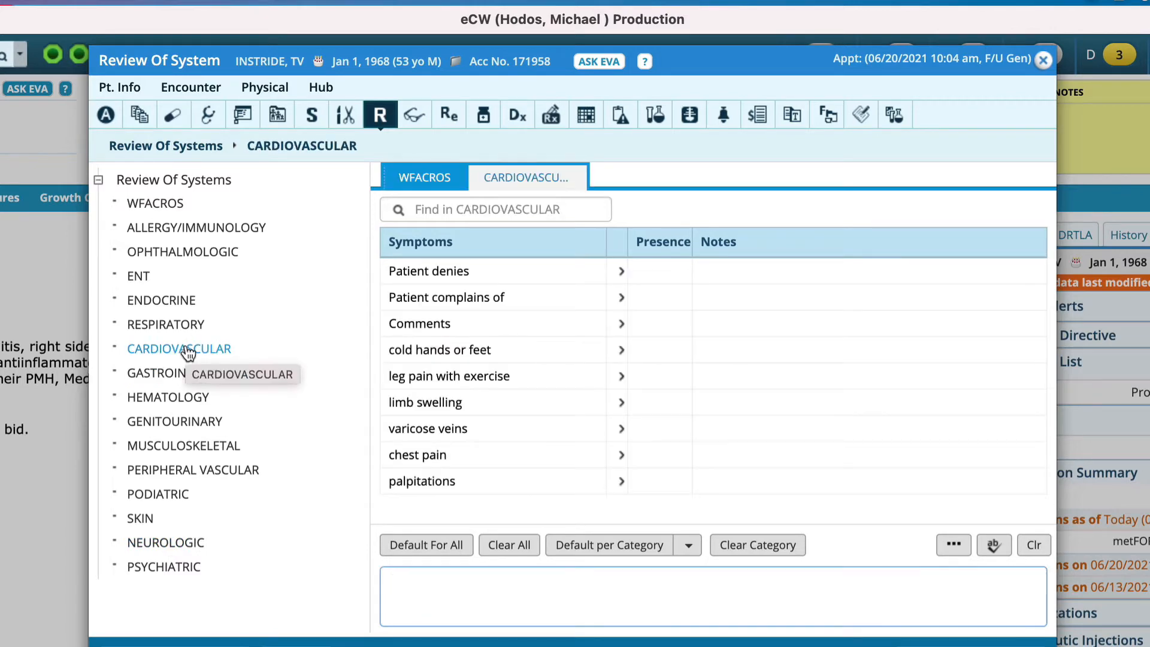
{"action": "left_click", "coordinate": [174, 204]}
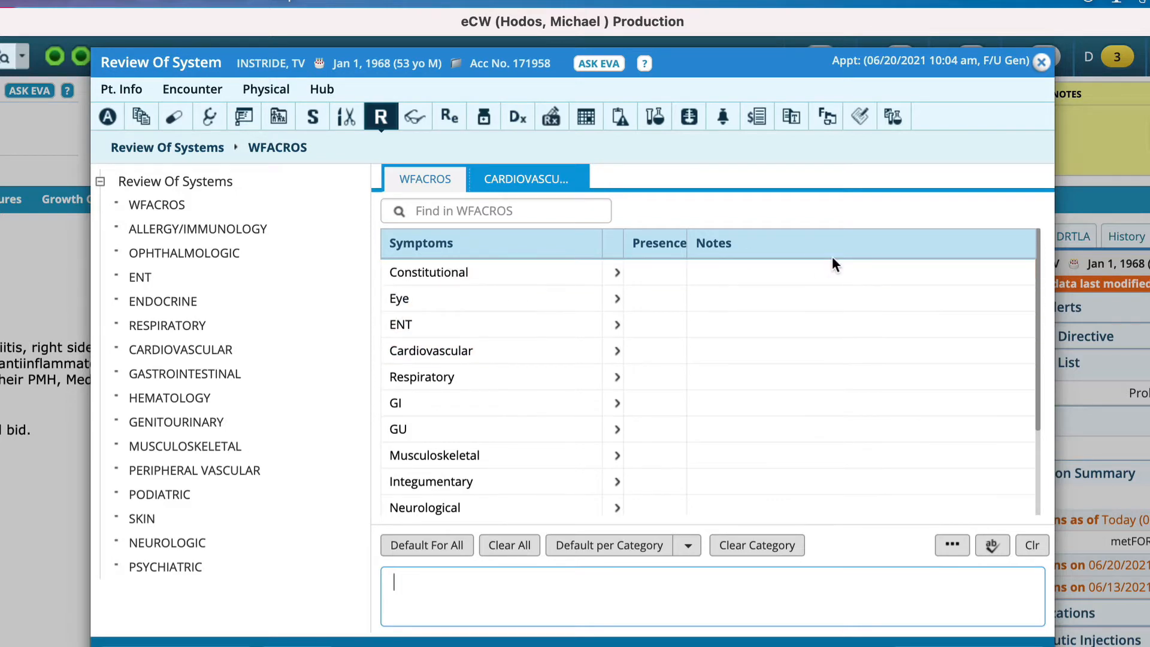
{"action": "left_click", "coordinate": [813, 281]}
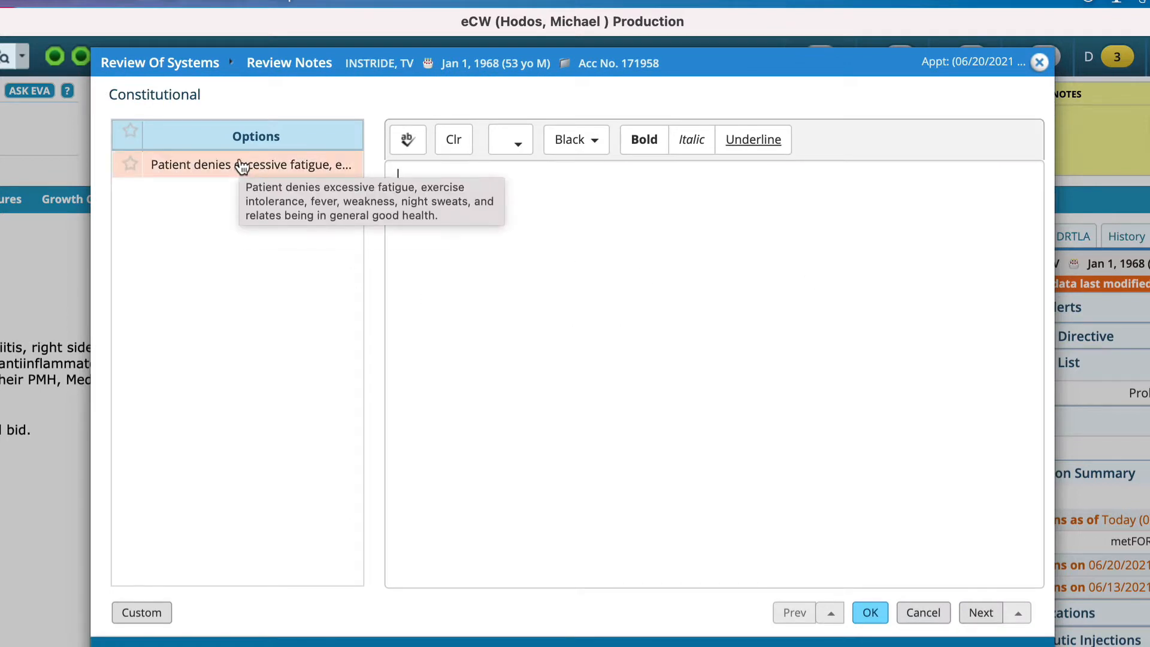
{"action": "left_click", "coordinate": [925, 613]}
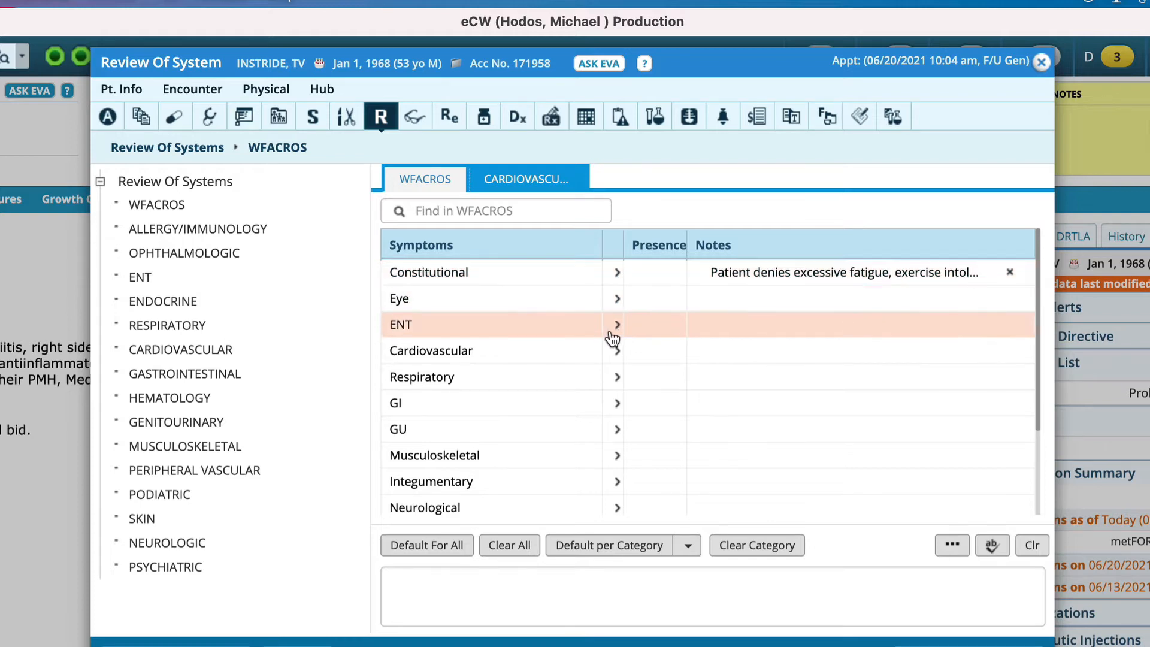
Add the system-review-per-HPI-and-PMH notes denying other symptoms to GI and Musculoskeletal in WFACROS, and return to the progress note.
{"action": "left_click", "coordinate": [741, 413]}
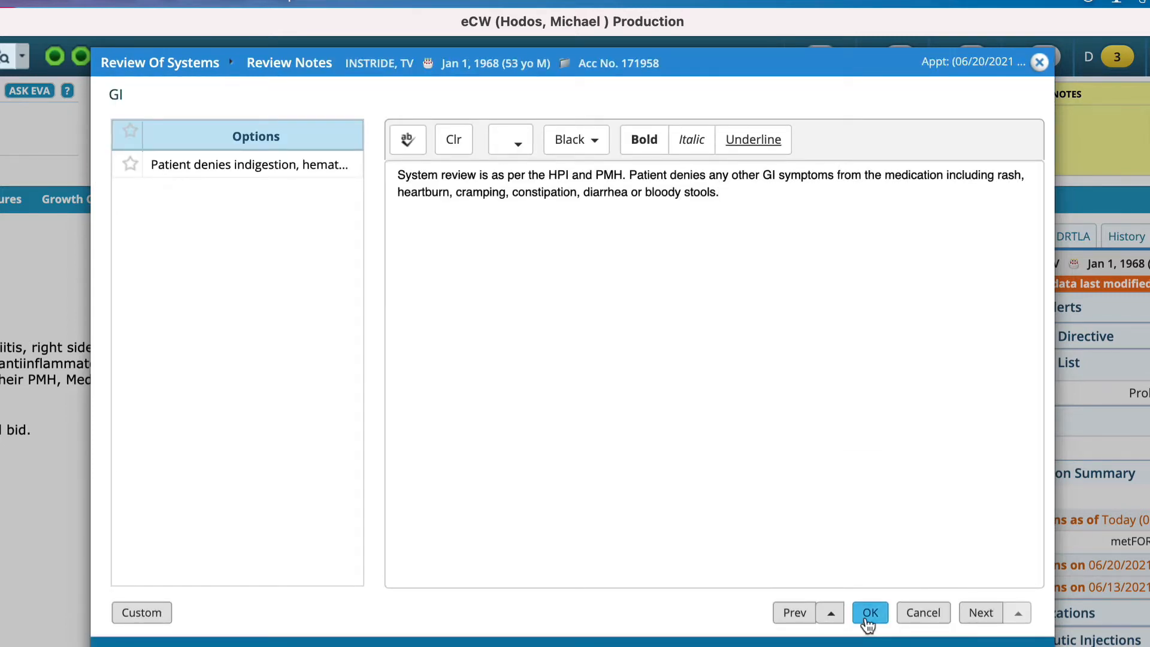
{"action": "left_click", "coordinate": [869, 614]}
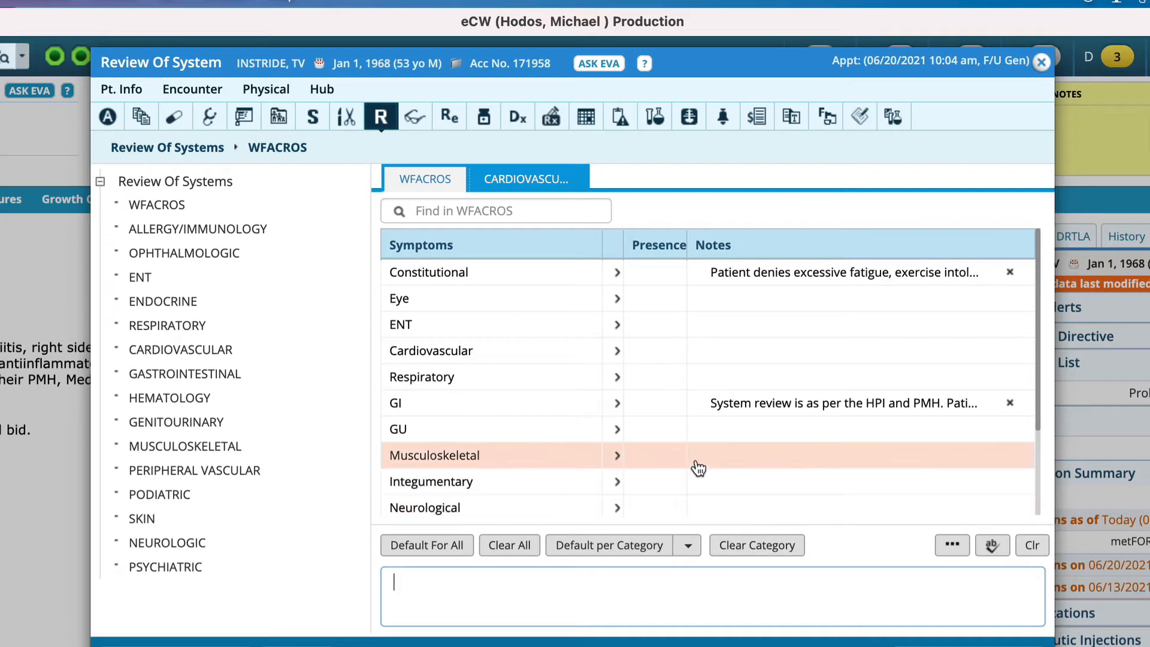
{"action": "left_click", "coordinate": [718, 464]}
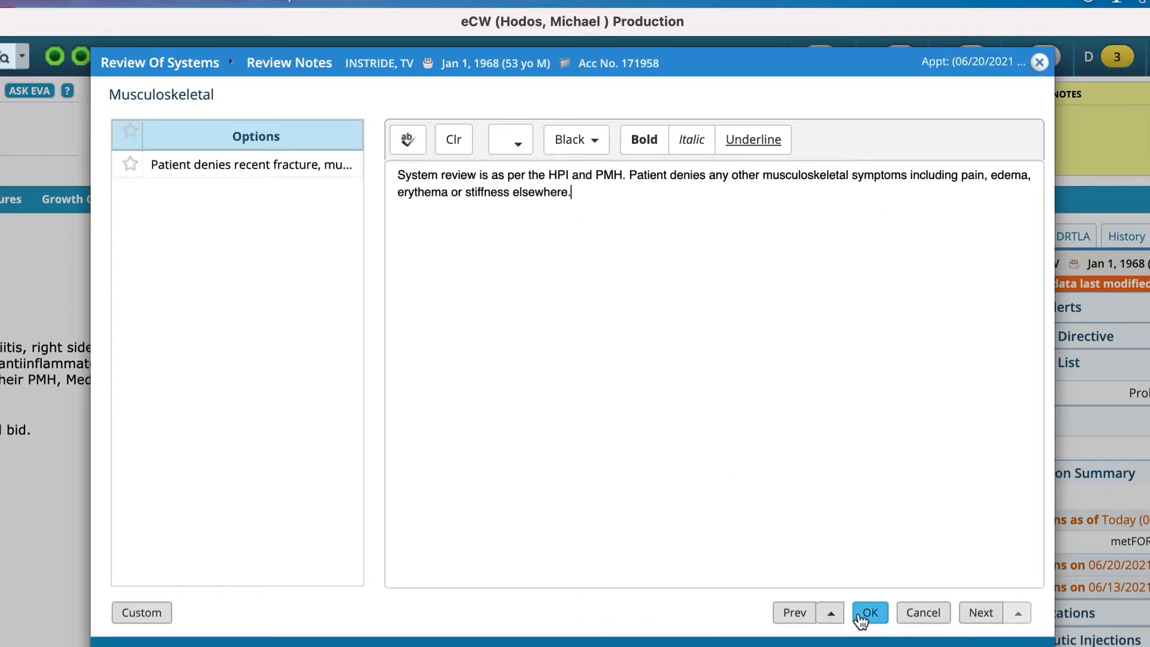
{"action": "left_click", "coordinate": [869, 612]}
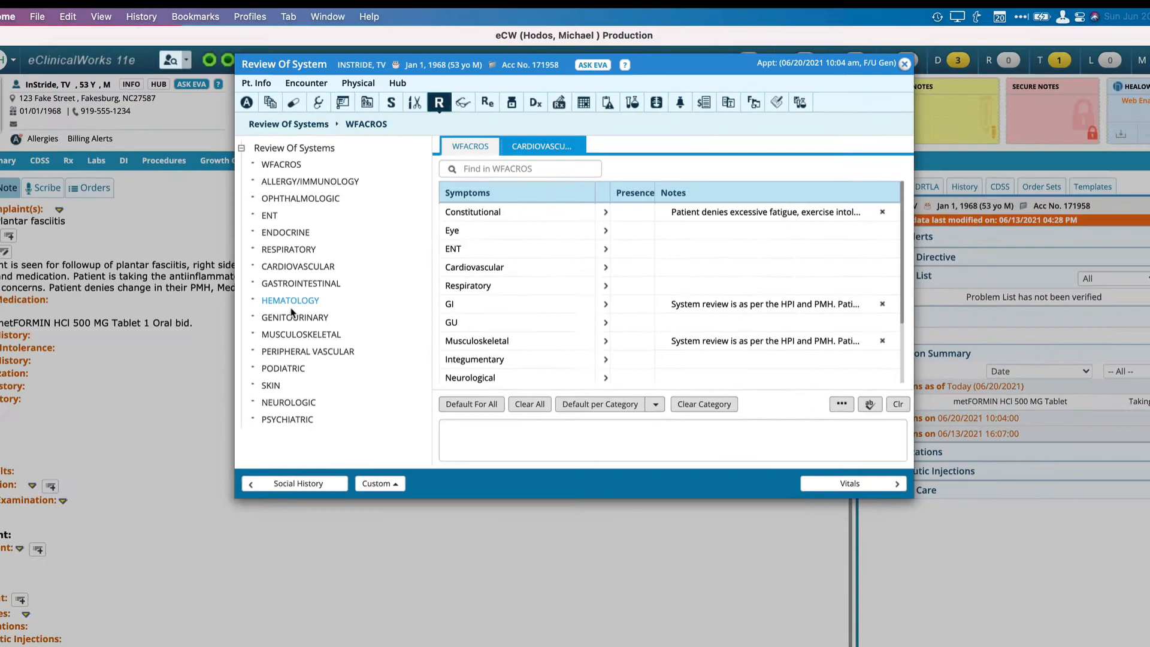
{"action": "left_click", "coordinate": [985, 62]}
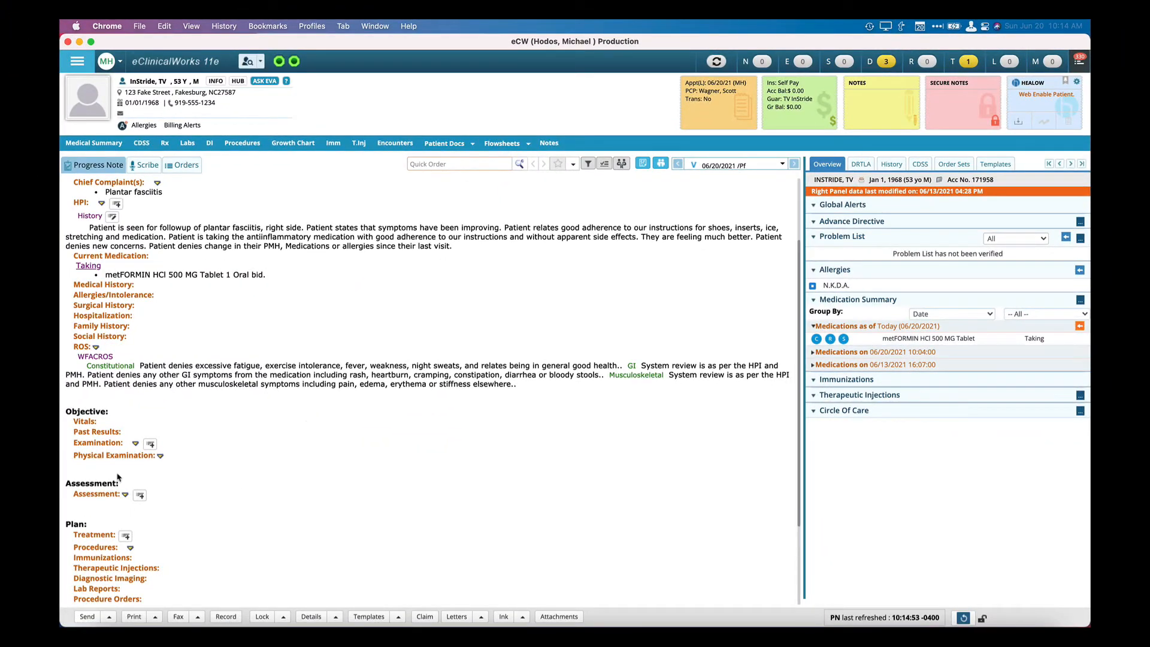
Fill the Constitutional observation of the InS General Exam with its default text, starting "Patient is pleasant, cooperative, well developed", and accept it.
{"action": "left_click", "coordinate": [98, 446]}
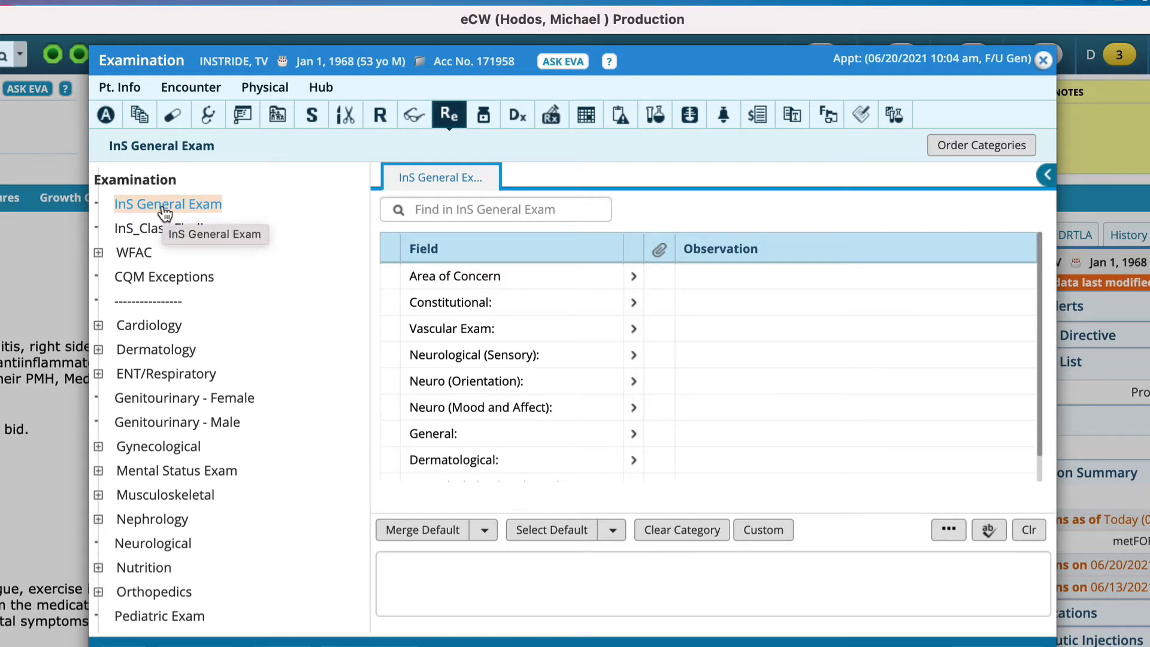
{"action": "scroll", "coordinate": [533, 394], "scroll_direction": "down", "scroll_amount": 1}
{"action": "scroll", "coordinate": [534, 393], "scroll_direction": "up", "scroll_amount": 1}
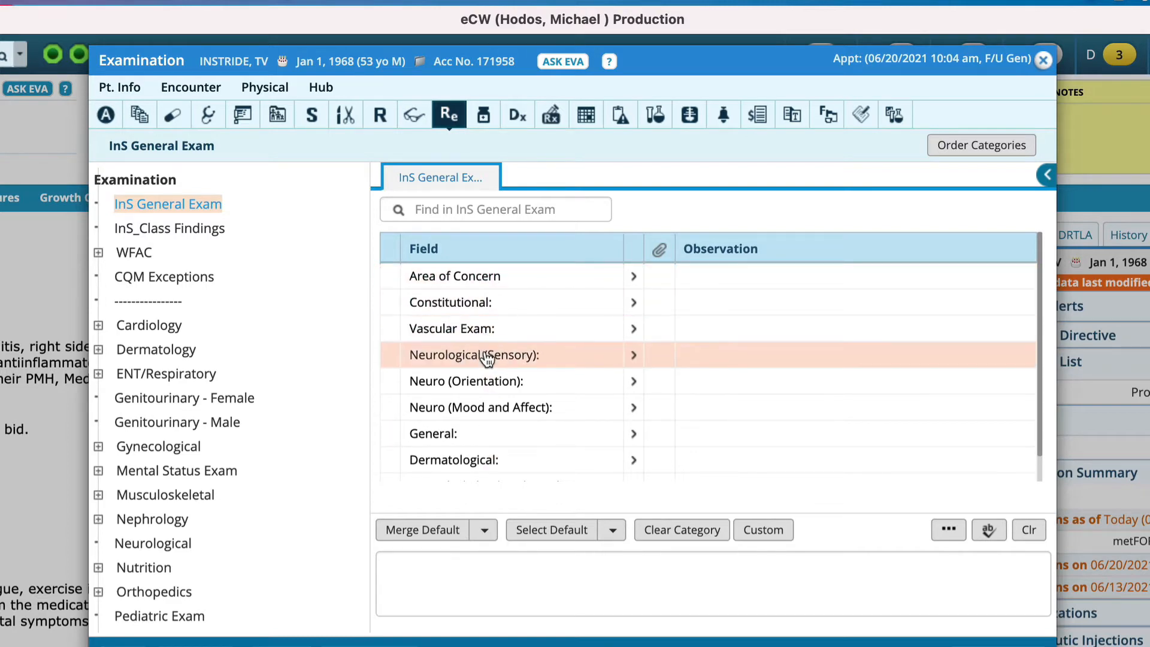
{"action": "scroll", "coordinate": [482, 436], "scroll_direction": "down", "scroll_amount": 1}
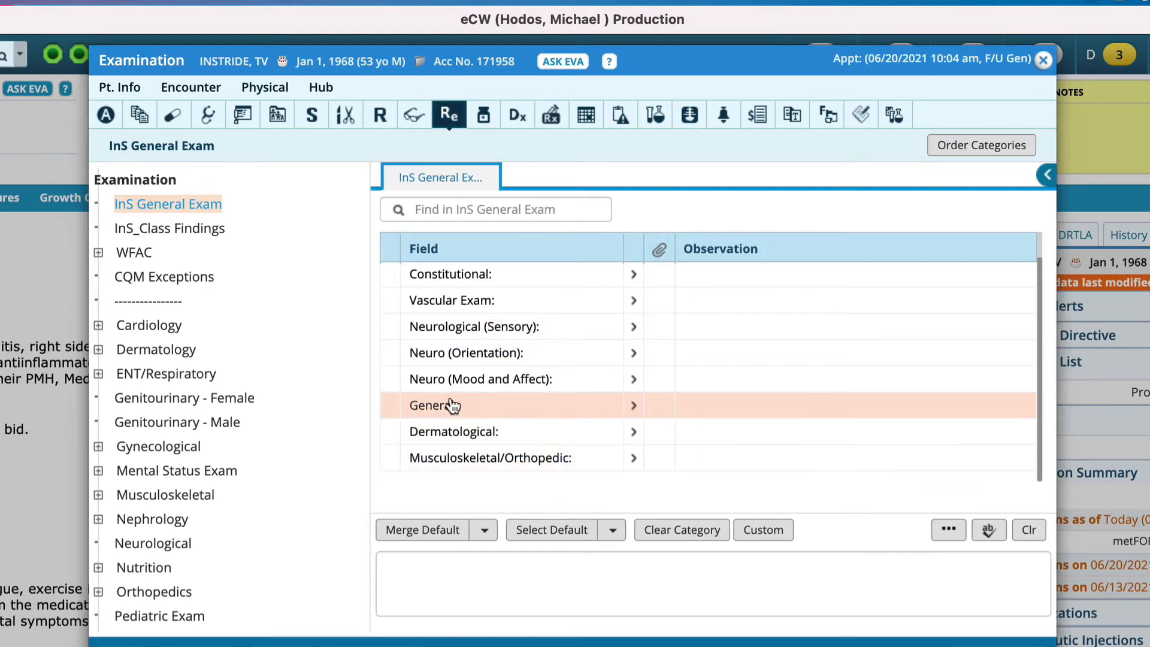
{"action": "scroll", "coordinate": [651, 439], "scroll_direction": "up", "scroll_amount": 1}
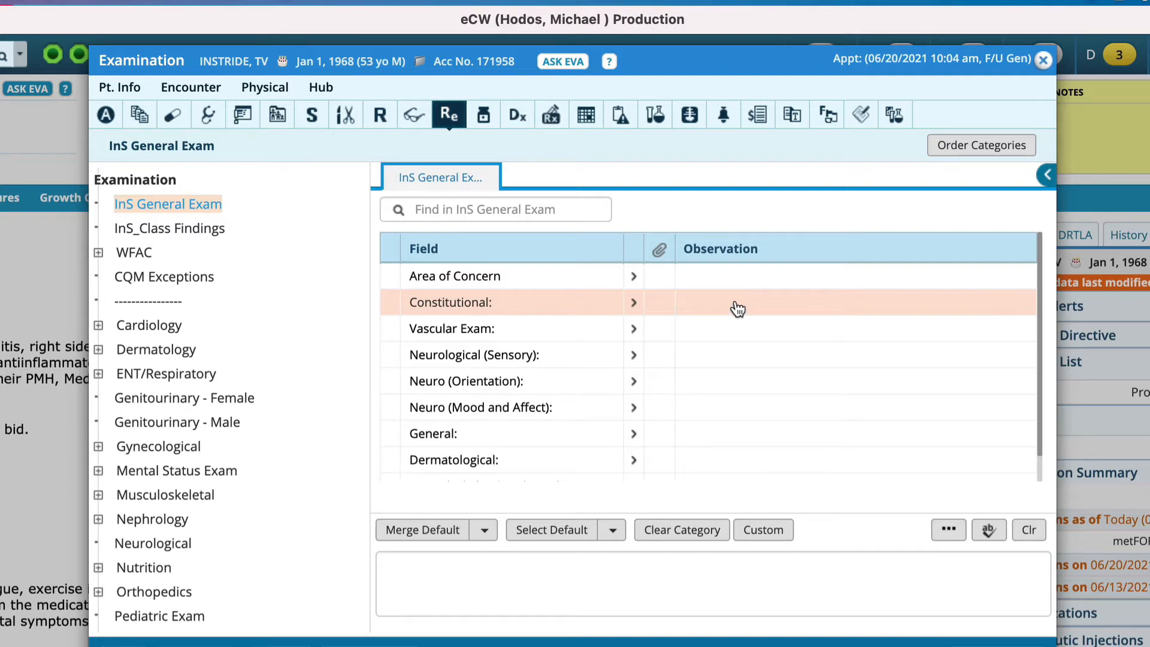
{"action": "left_click", "coordinate": [636, 304]}
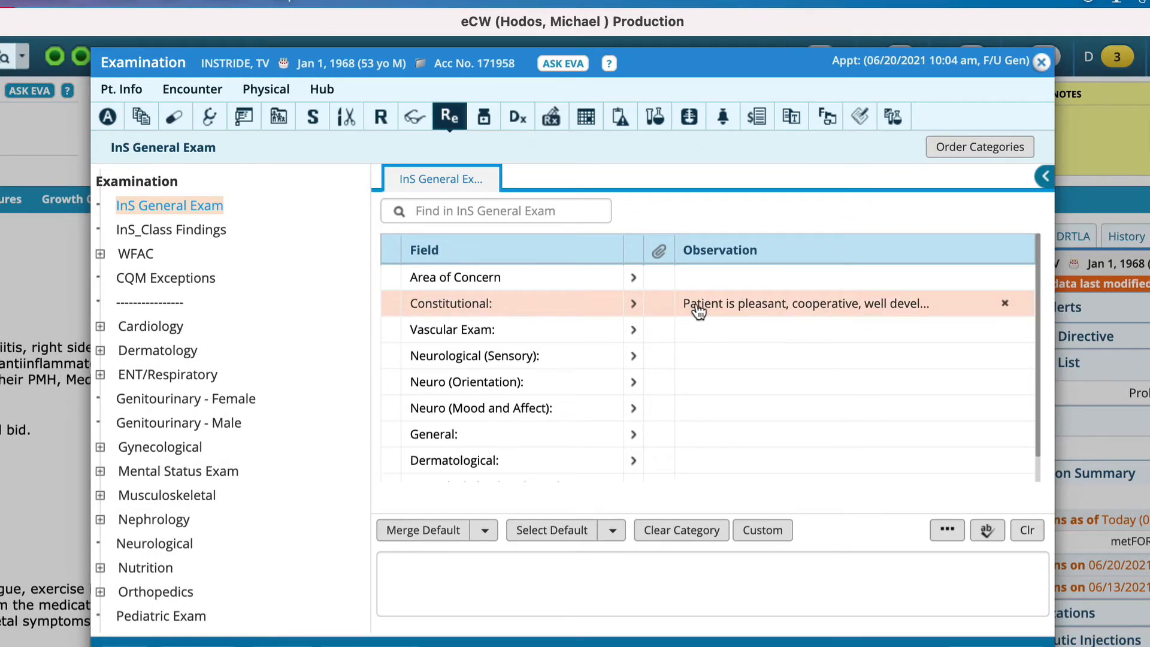
{"action": "left_click", "coordinate": [737, 310]}
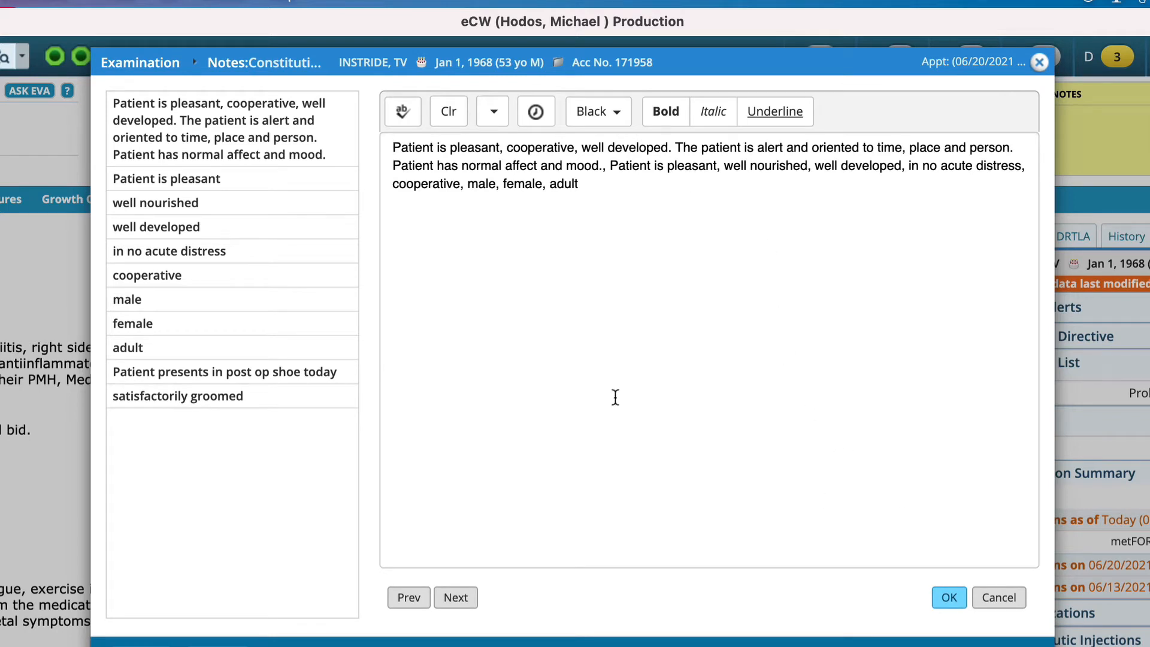
{"action": "left_click", "coordinate": [948, 597]}
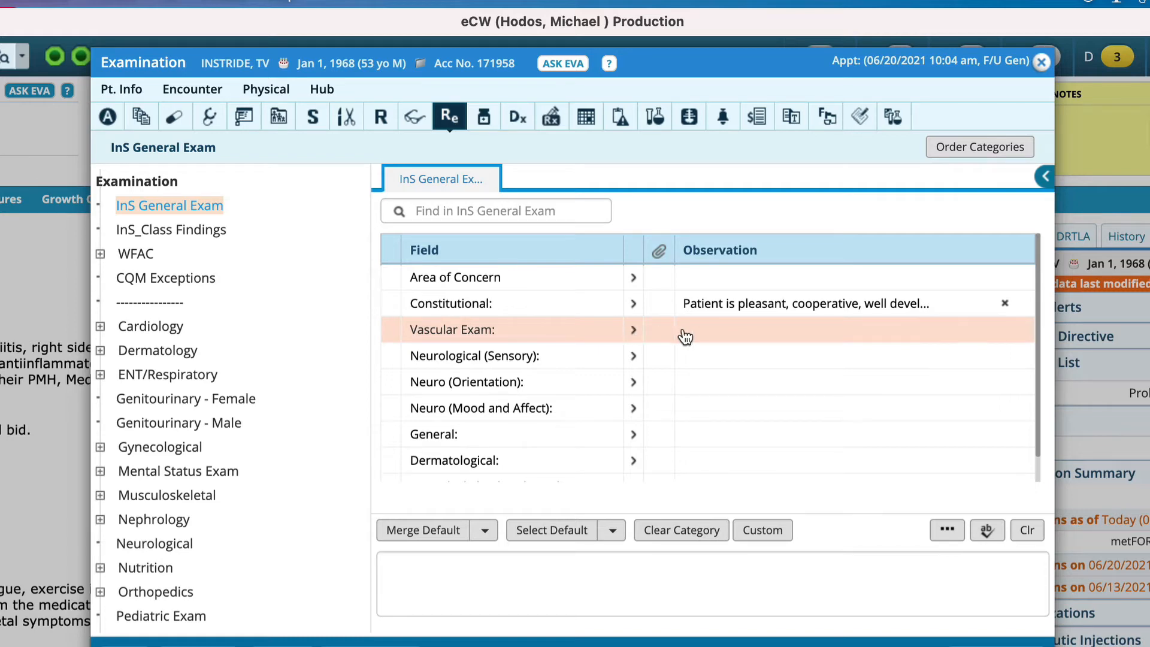
Record the Vascular Exam as "DP and PT pulses are palpable", "CFT less than 3 seconds to all digits bilateral" and "Hair growth is noted".
{"action": "left_click", "coordinate": [720, 331]}
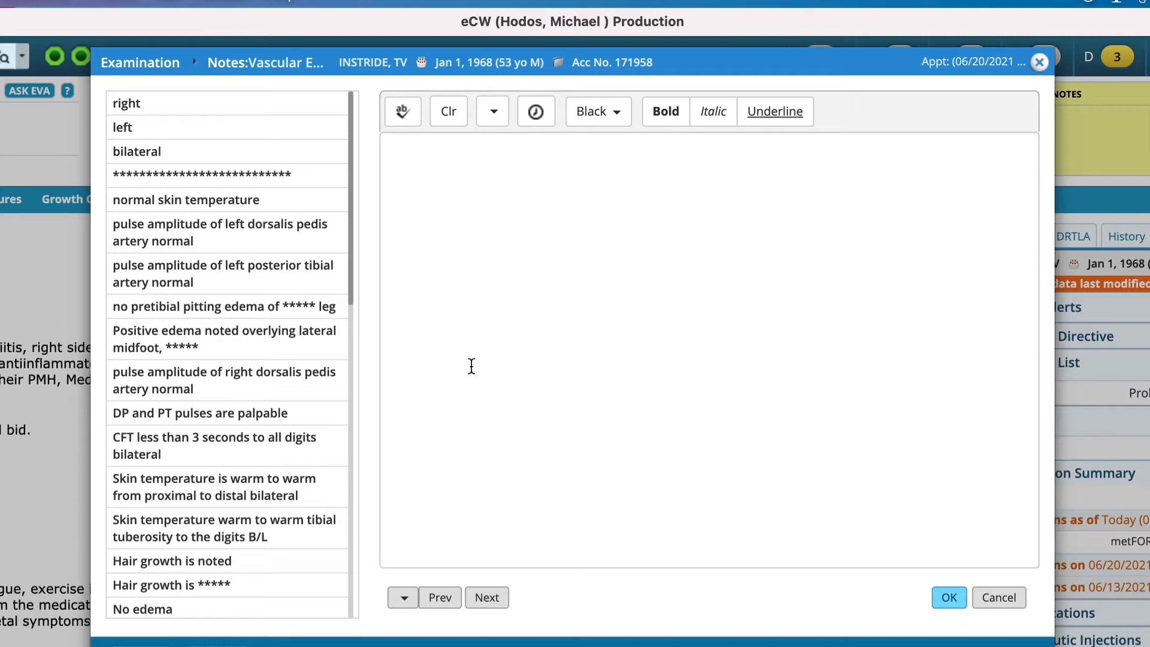
{"action": "left_click", "coordinate": [288, 419]}
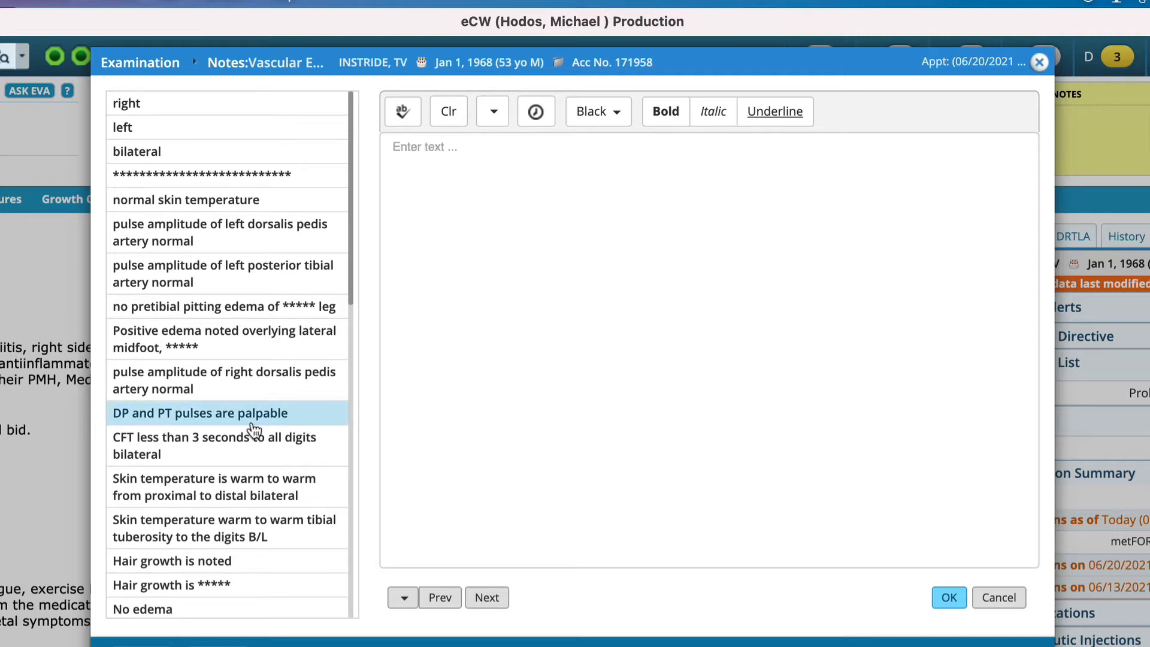
{"action": "left_click", "coordinate": [216, 449]}
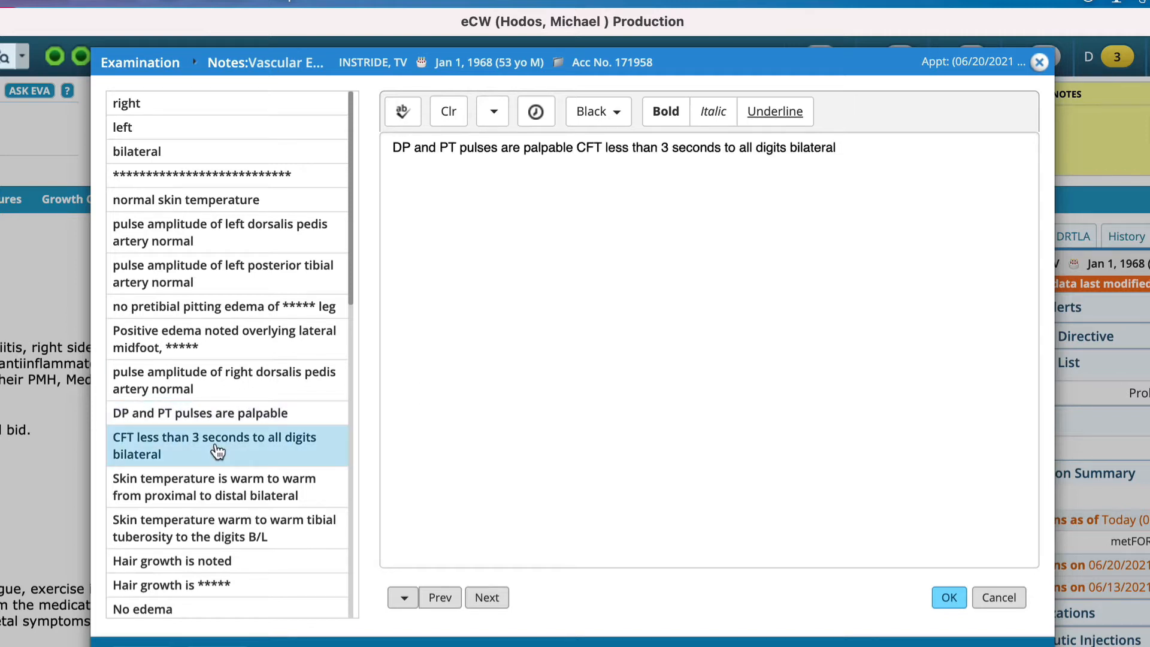
{"action": "left_click", "coordinate": [219, 560]}
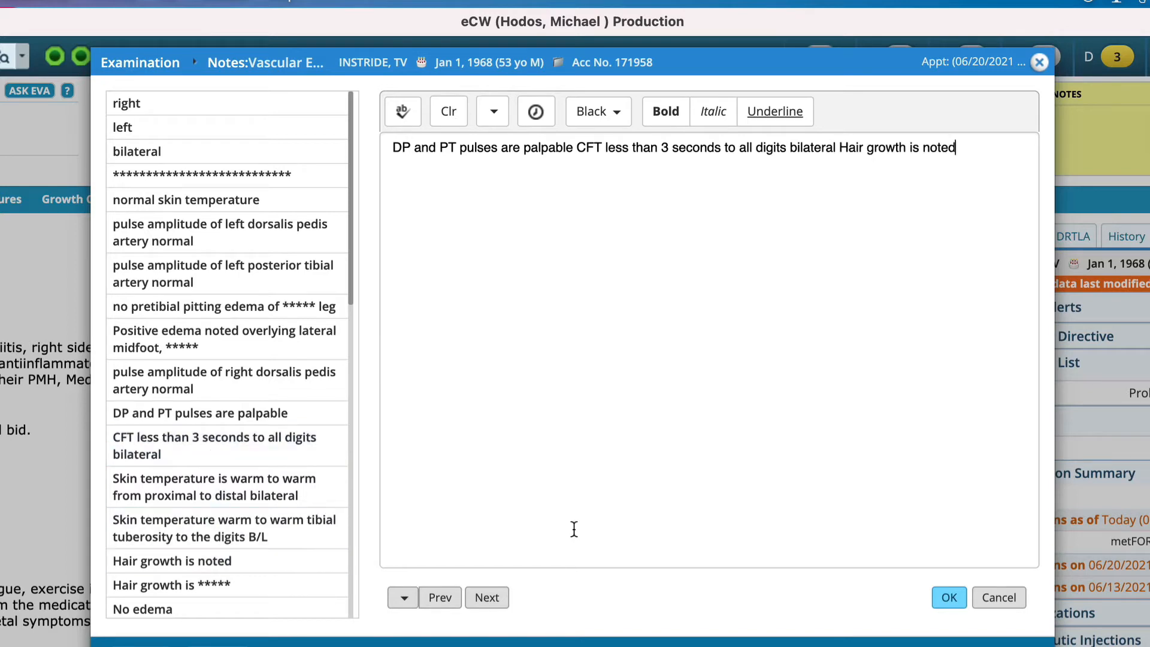
{"action": "left_click", "coordinate": [947, 597]}
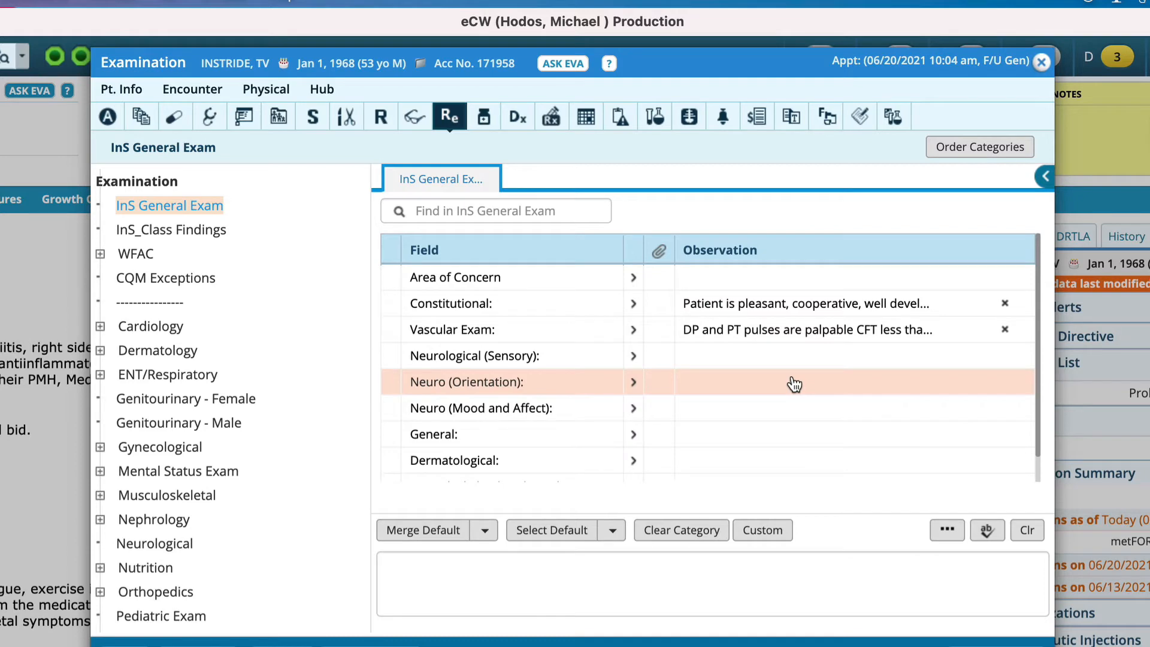
Enter the Dermatological observation "No open wounds, rashes or drainage.".
{"action": "scroll", "coordinate": [794, 383], "scroll_direction": "down", "scroll_amount": 1}
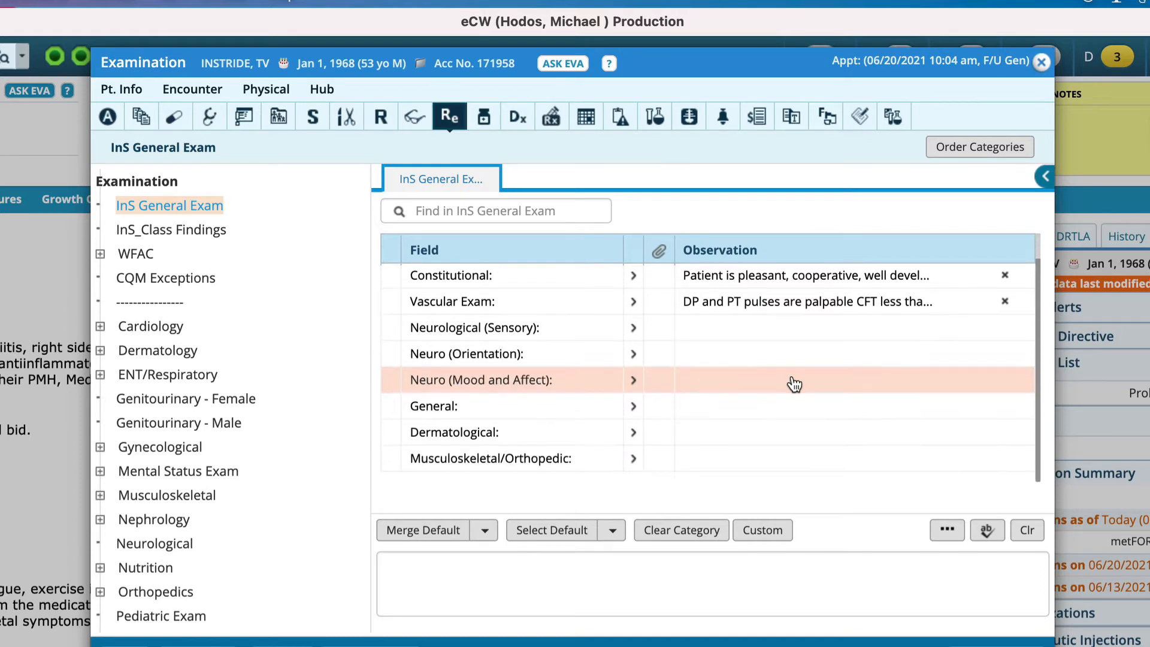
{"action": "left_click", "coordinate": [789, 436]}
{"action": "type", "text": "No o"}
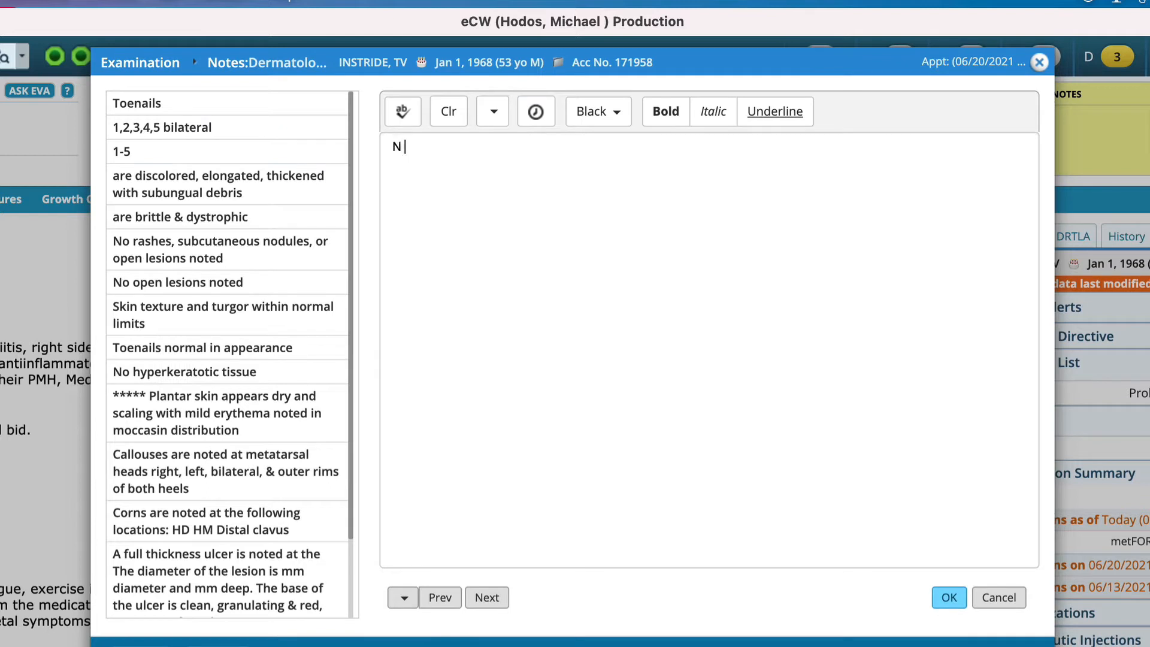
{"action": "type", "text": "wounds, rashes or drainage."}
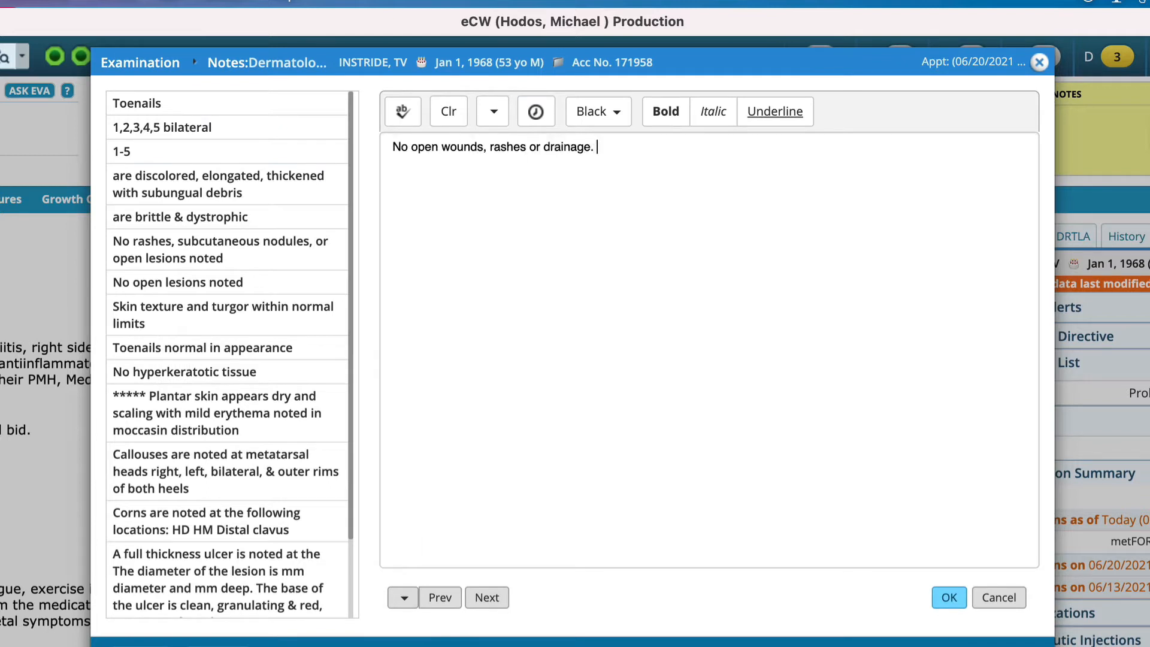
{"action": "left_click", "coordinate": [950, 598]}
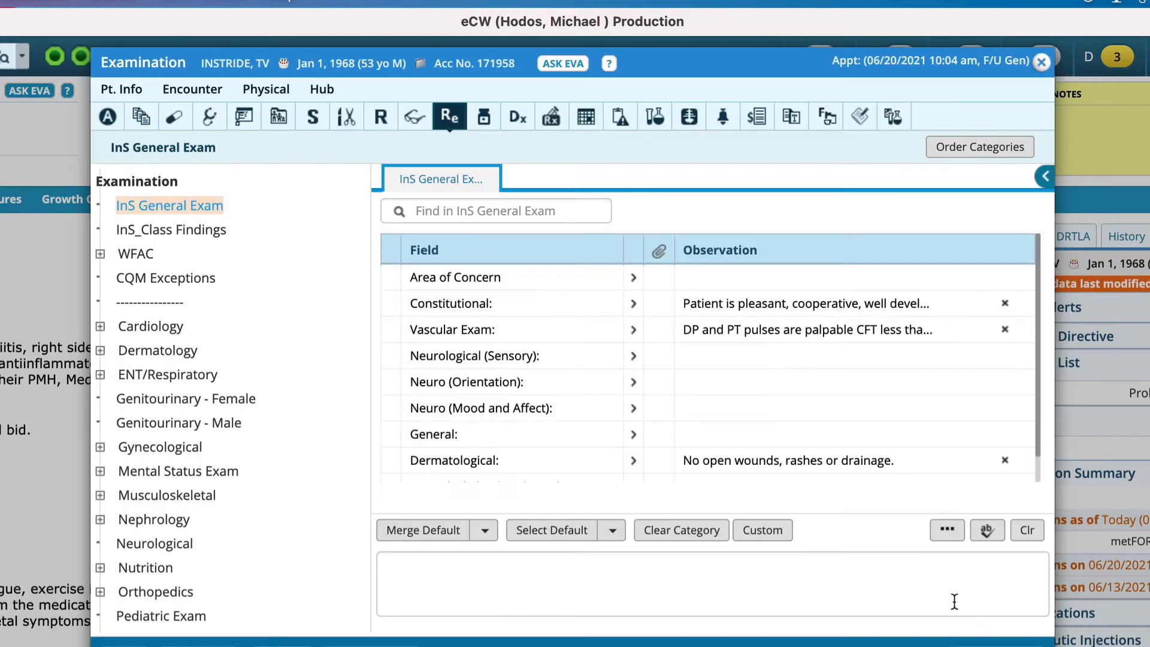
Save a Musculoskeletal/Orthopedic observation: persistent left plantar medial calcaneal tubercle pain, no lateral compression pain, nerve entrapment, swelling, nodules or masses; close the Examination.
{"action": "scroll", "coordinate": [832, 444], "scroll_direction": "down", "scroll_amount": 1}
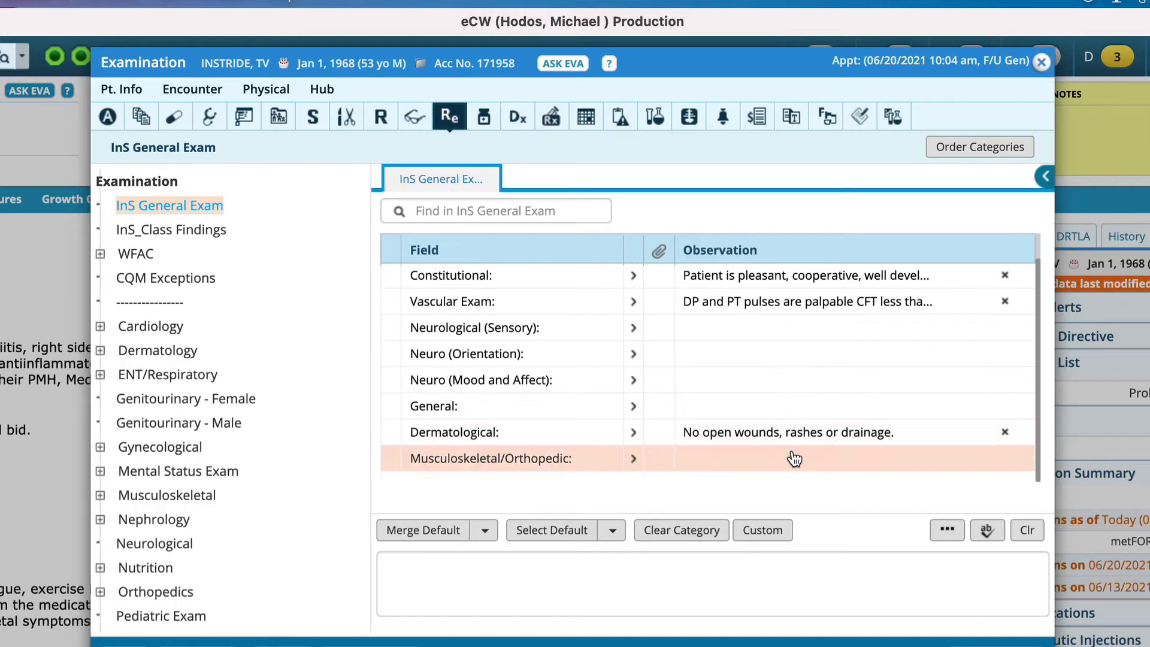
{"action": "left_click", "coordinate": [767, 469]}
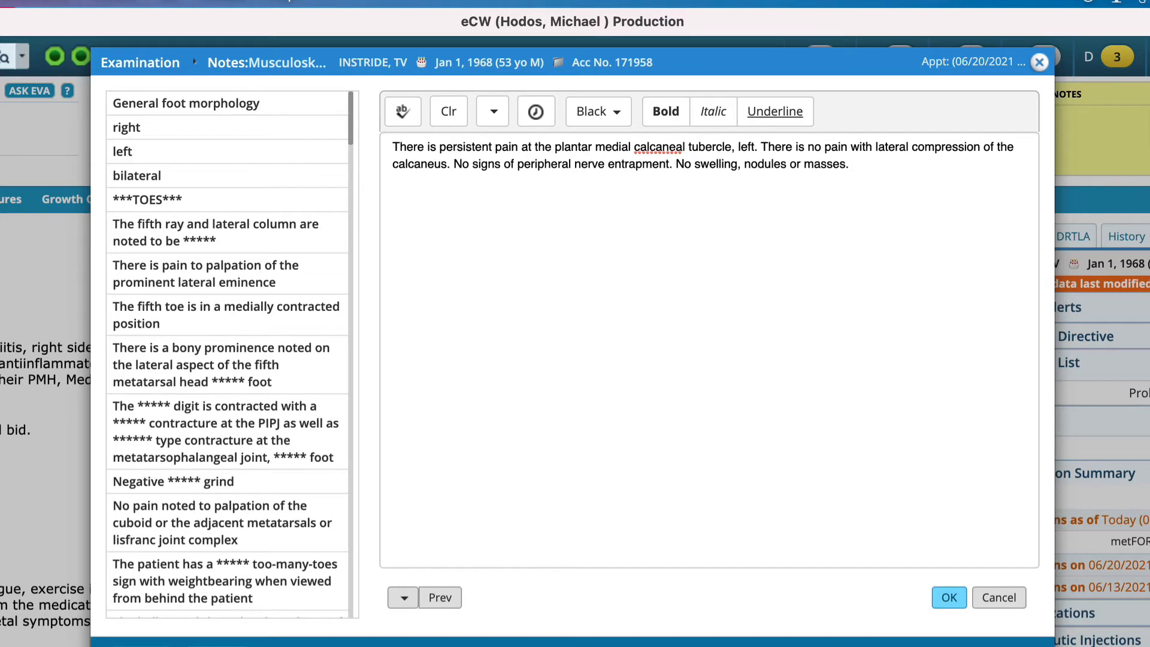
{"action": "left_click", "coordinate": [947, 590]}
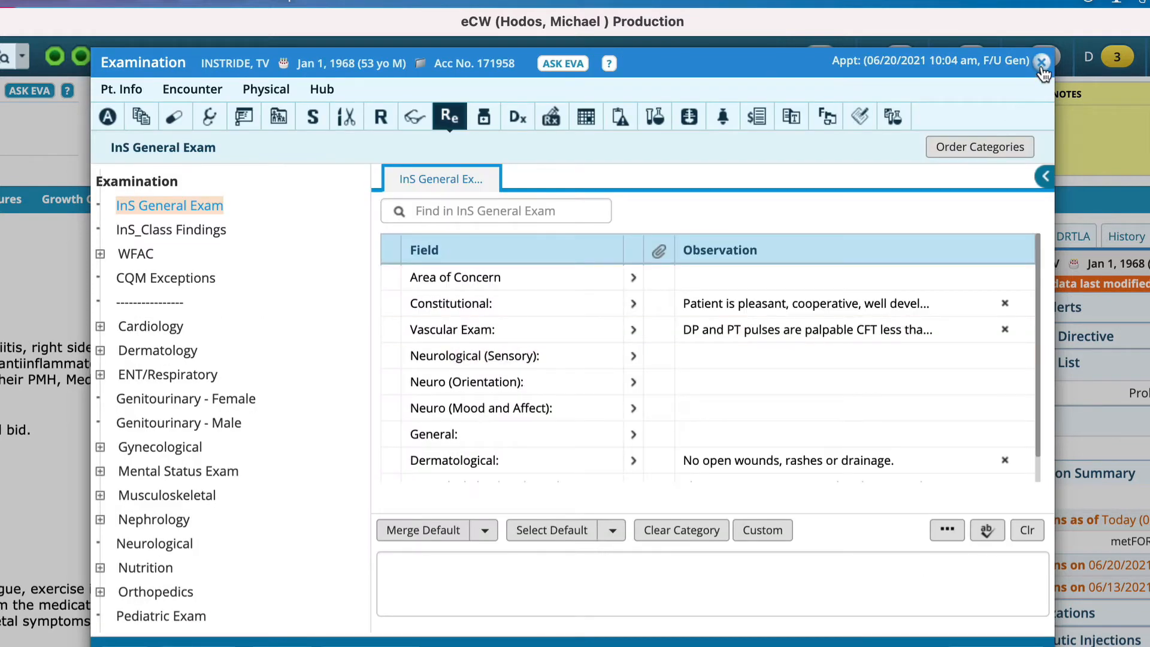
{"action": "left_click", "coordinate": [1041, 62]}
{"action": "scroll", "coordinate": [393, 336], "scroll_direction": "down", "scroll_amount": 3}
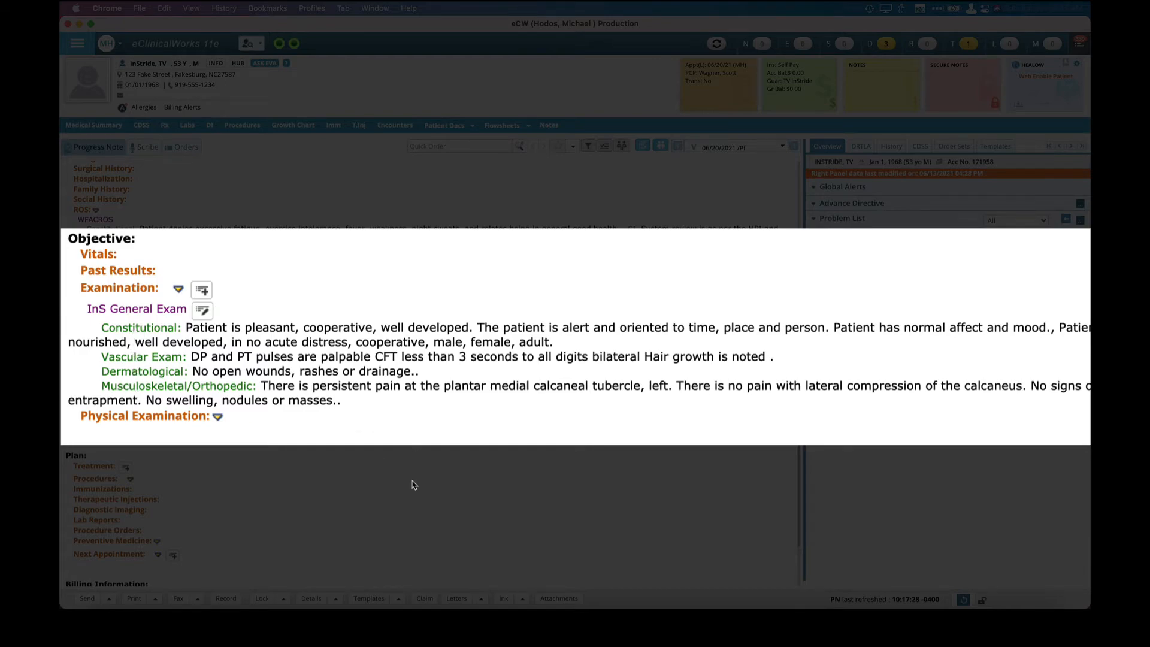
Check the recent encounters of all providers for earlier Examination notes, and return to the progress note.
{"action": "scroll", "coordinate": [412, 485], "scroll_direction": "down", "scroll_amount": 2}
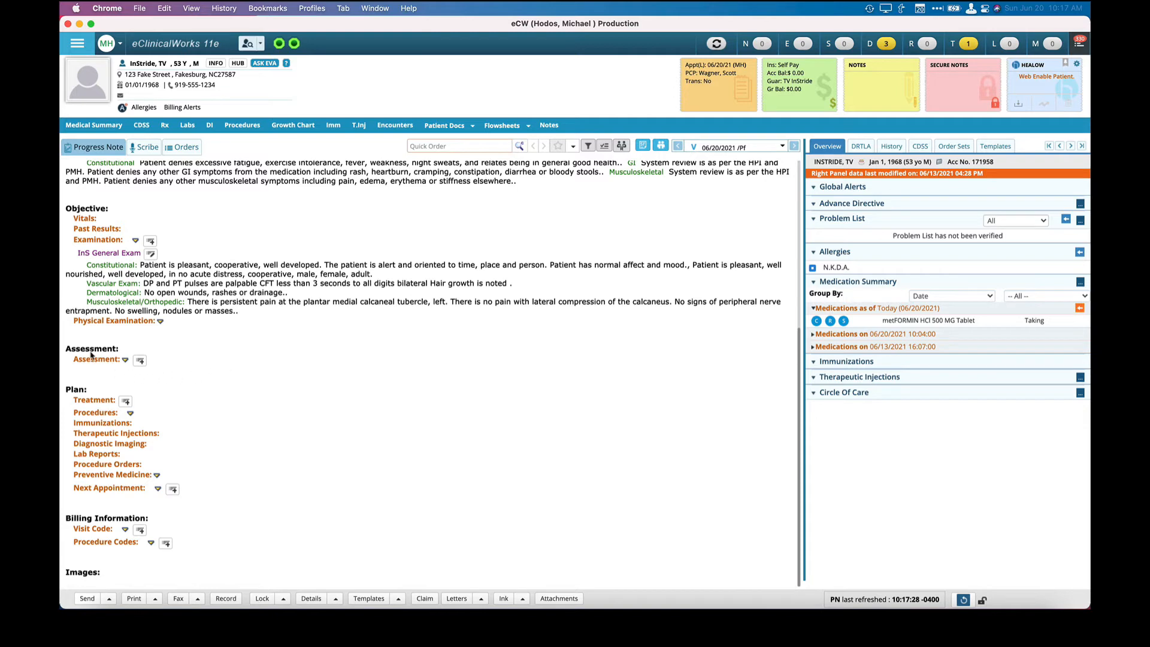
{"action": "left_click", "coordinate": [136, 242]}
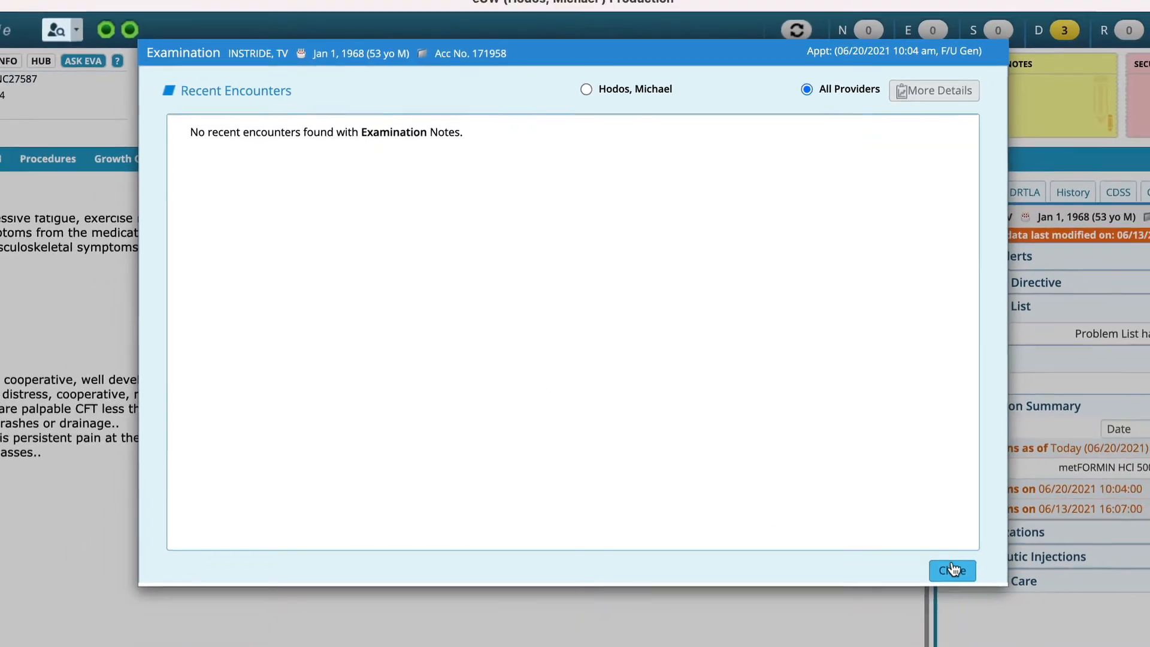
{"action": "left_click", "coordinate": [952, 569]}
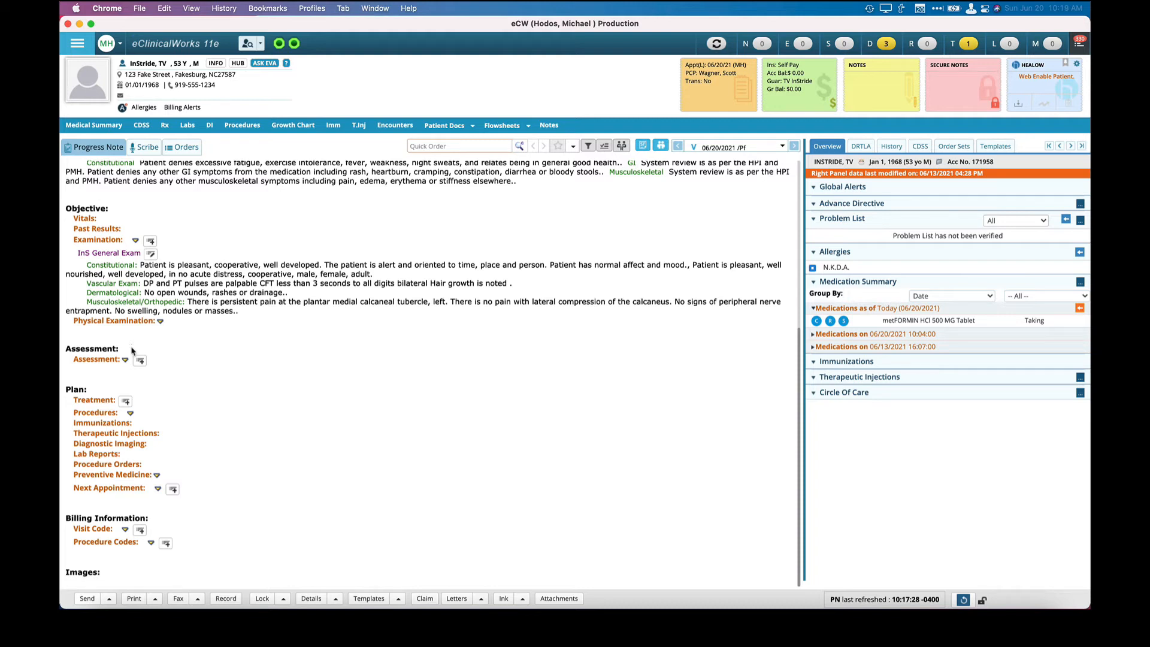
Open the Assessment section, limit the diagnosis search to favorites and browse through the favorite diagnoses.
{"action": "left_click", "coordinate": [99, 360]}
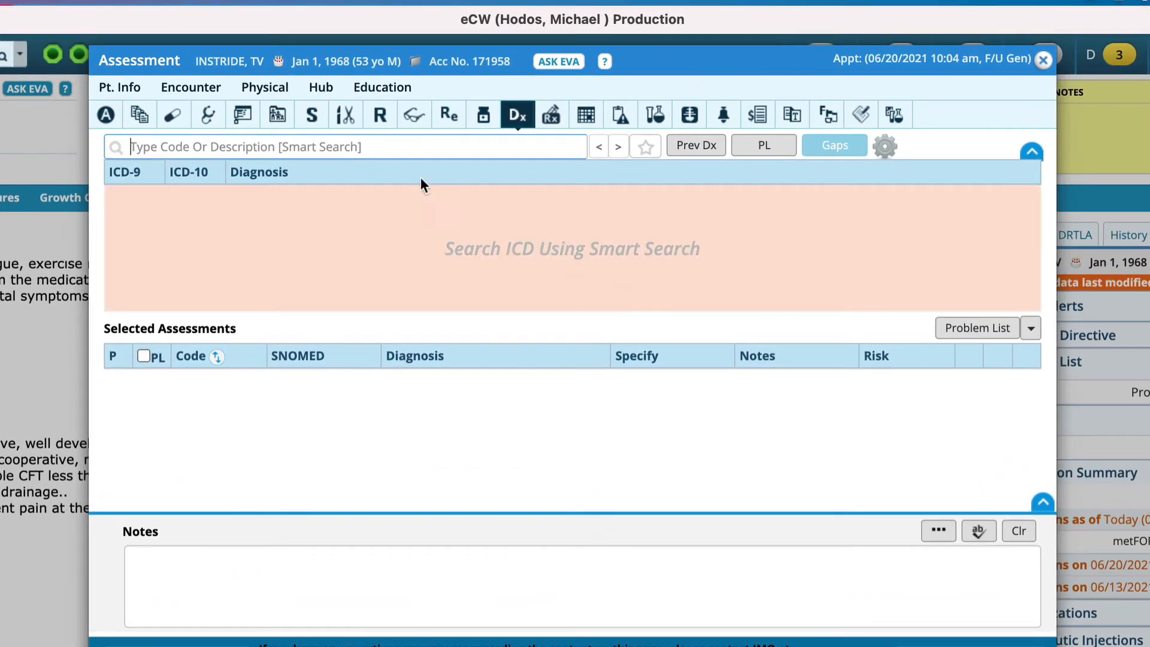
{"action": "left_click", "coordinate": [409, 141]}
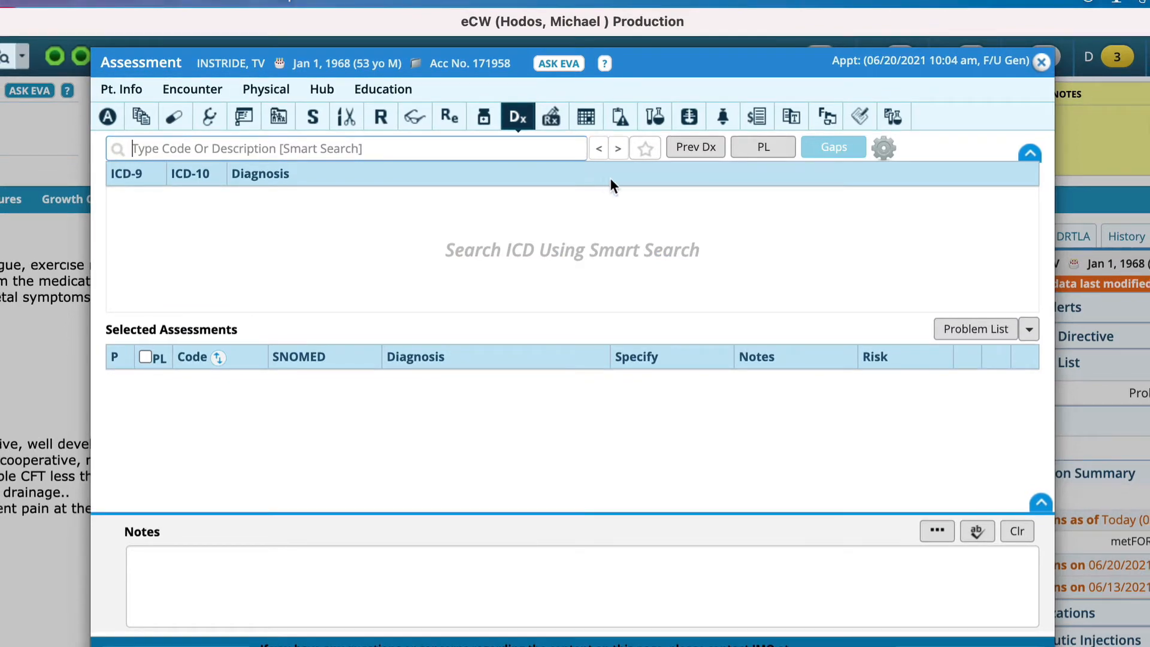
{"action": "left_click", "coordinate": [645, 148]}
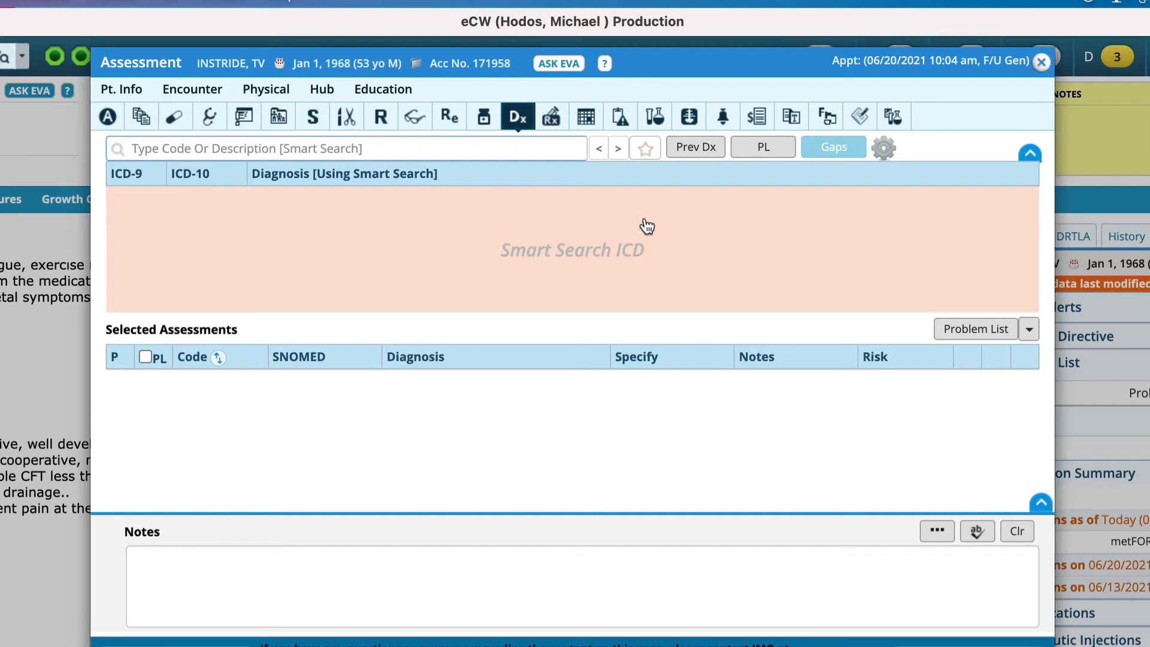
{"action": "left_click", "coordinate": [646, 156]}
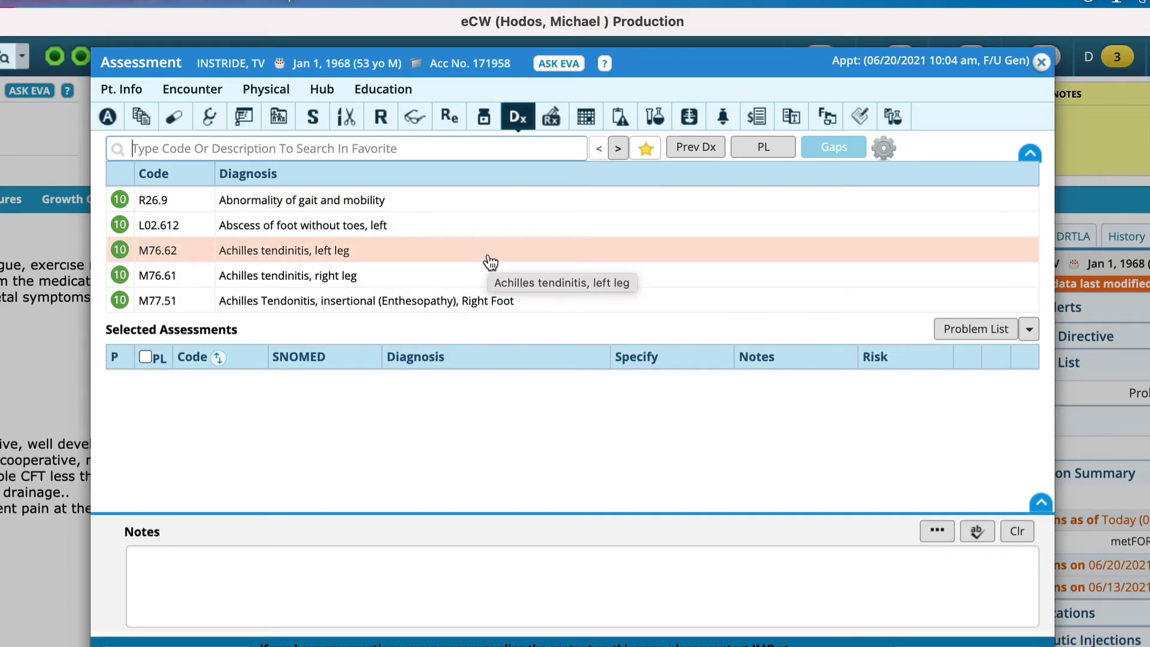
{"action": "left_click", "coordinate": [619, 149]}
{"action": "left_click", "coordinate": [619, 150]}
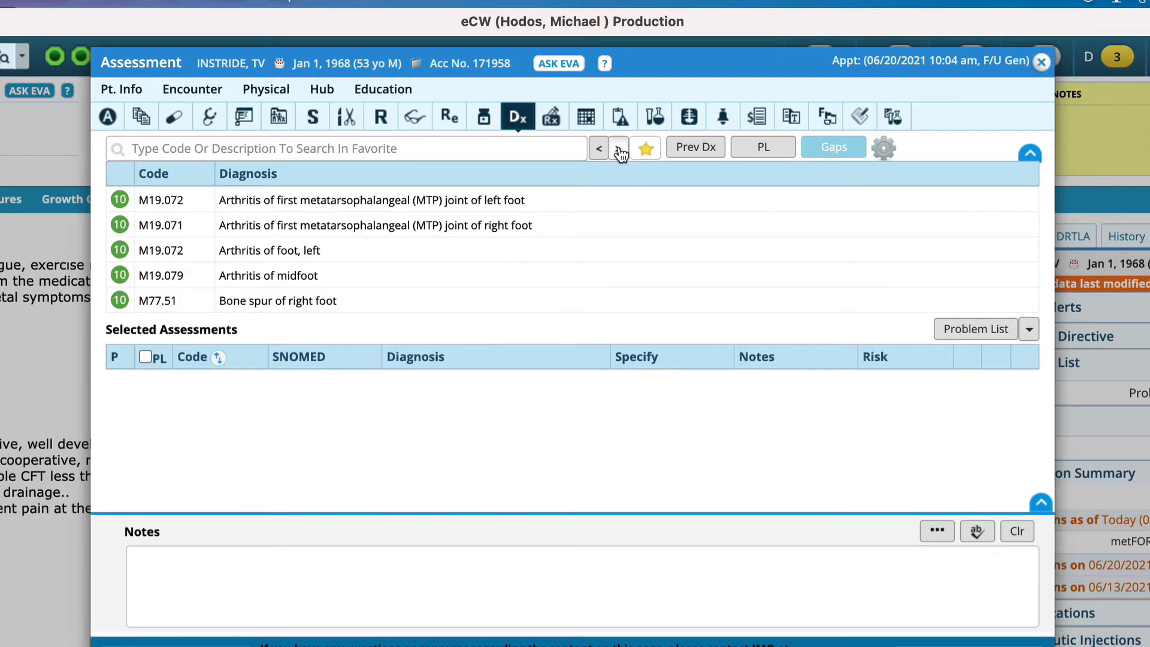
{"action": "left_click", "coordinate": [618, 149]}
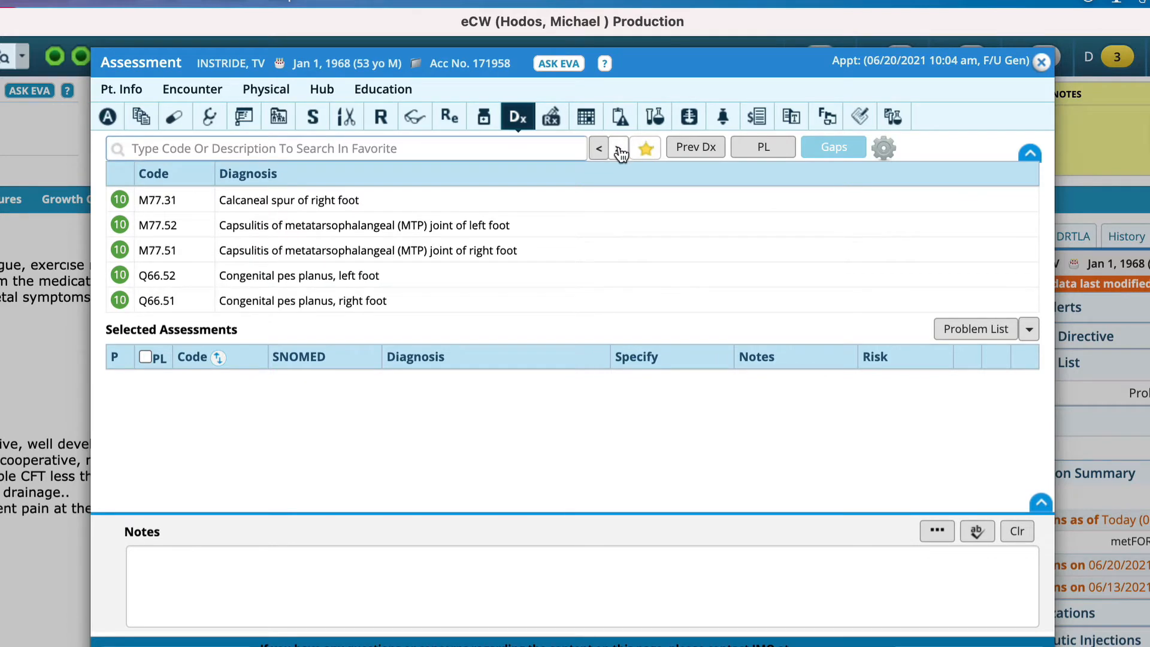
{"action": "left_click", "coordinate": [619, 149]}
Search the favorites for "plantar fasciitis", add M72.2 Plantar fasciitis as an assessment and include it in the patient's problem list.
{"action": "left_click", "coordinate": [449, 148]}
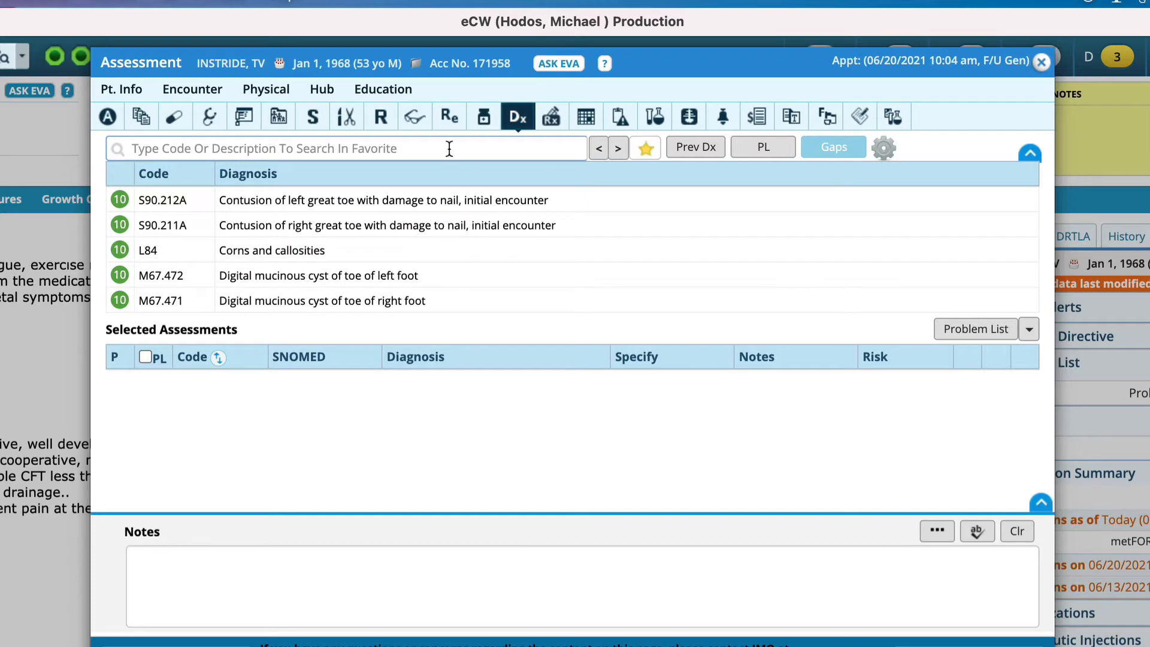
{"action": "type", "text": "plantar fa"}
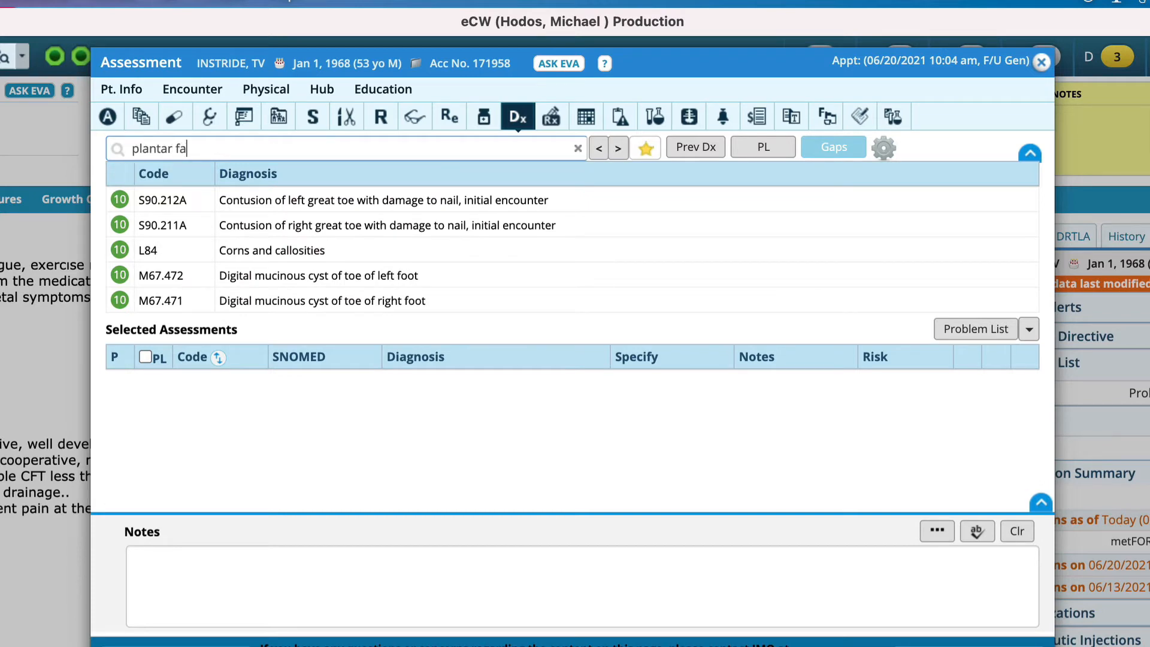
{"action": "type", "text": "scii"}
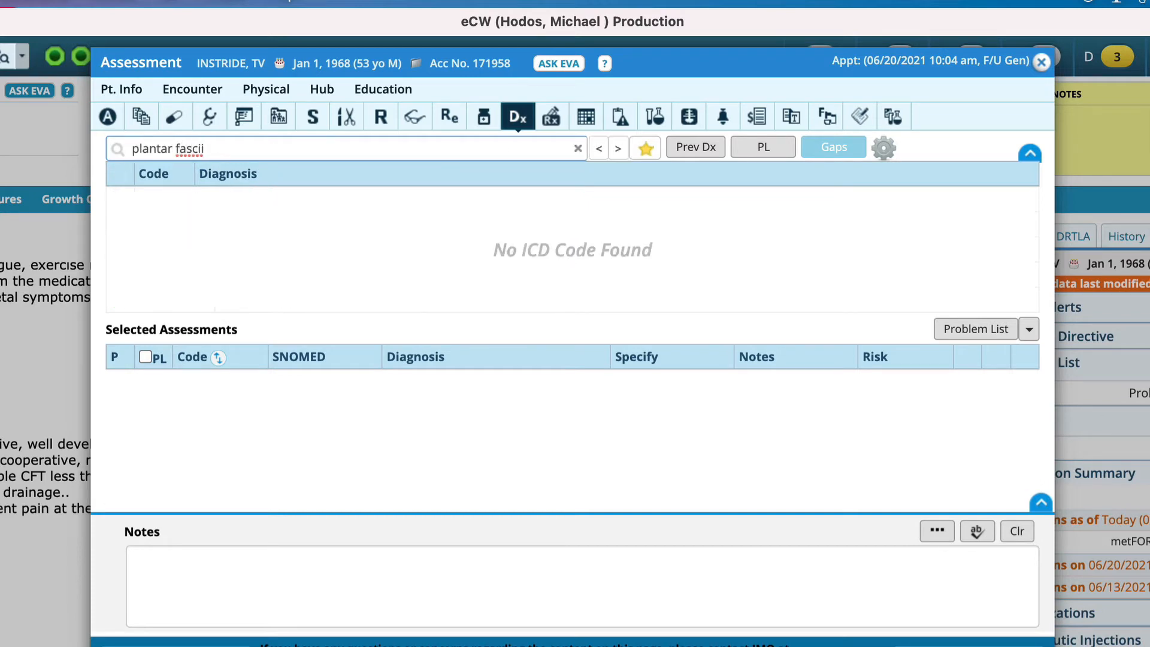
{"action": "type", "text": "tis"}
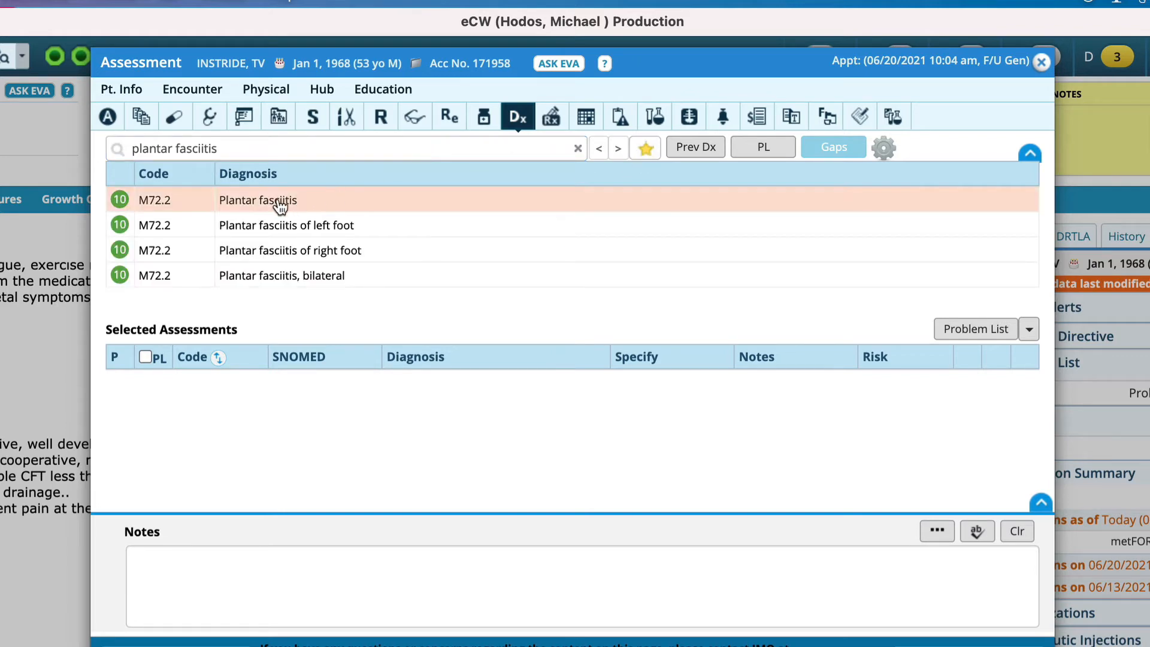
{"action": "left_click", "coordinate": [280, 206]}
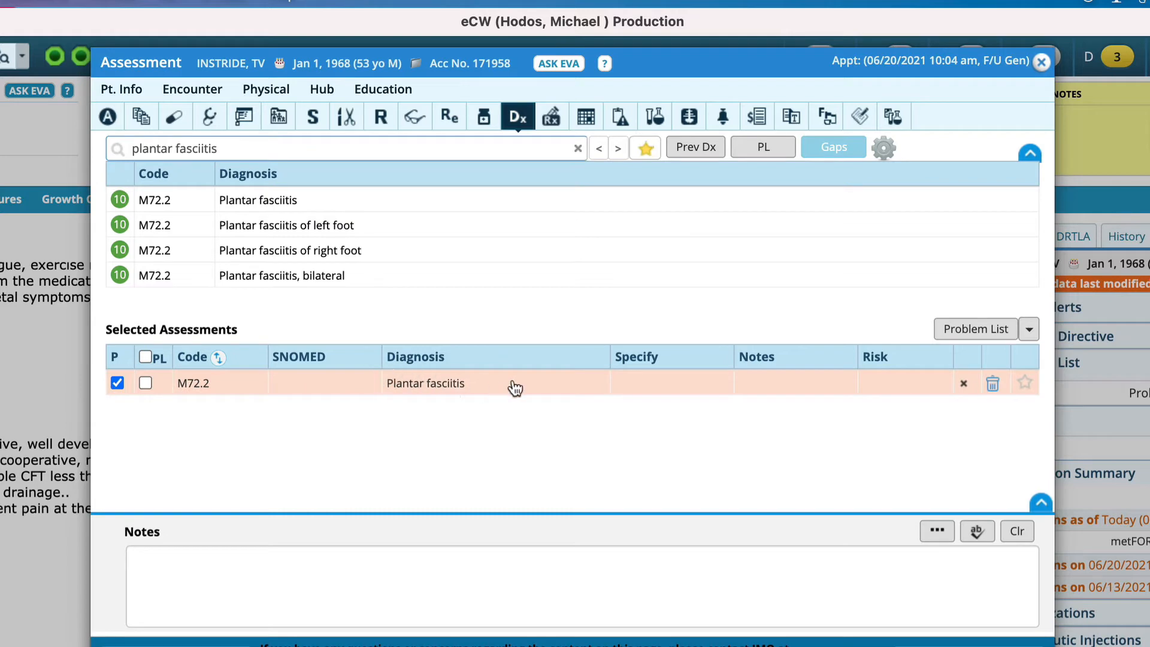
{"action": "left_click", "coordinate": [145, 383]}
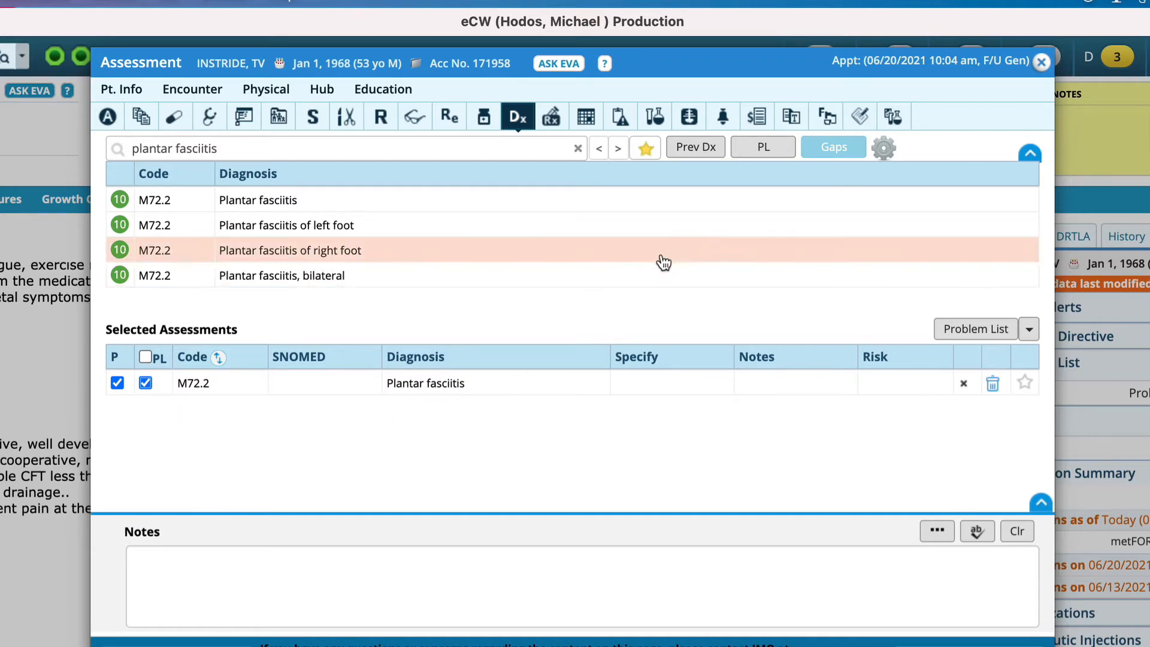
{"action": "left_click", "coordinate": [757, 149]}
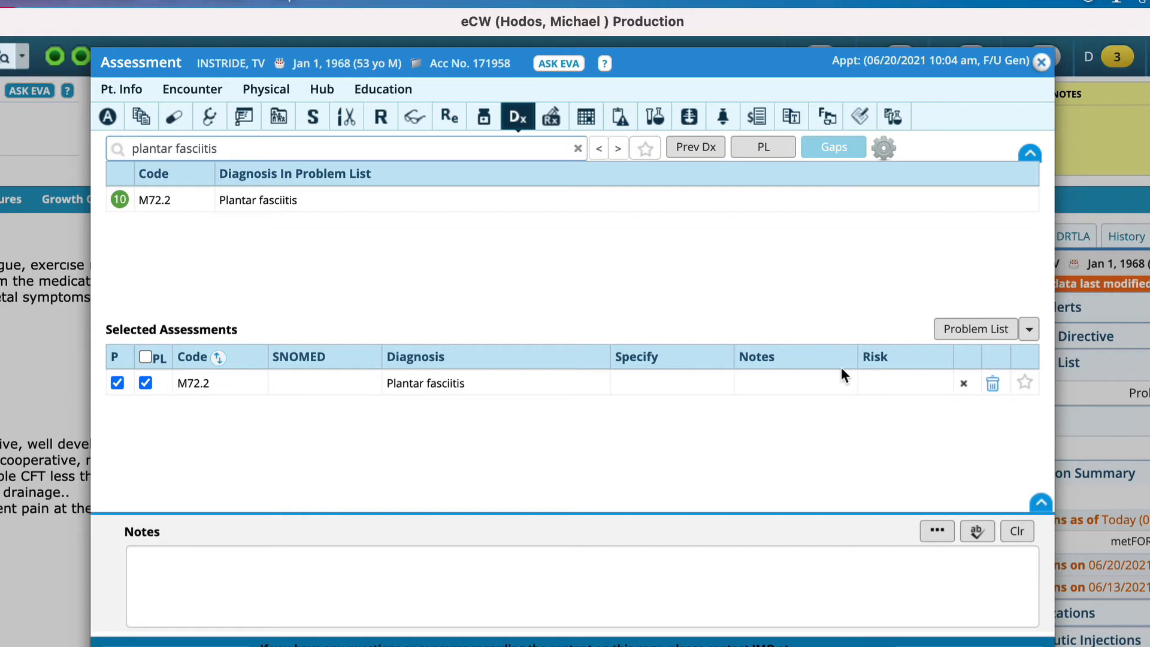
Open the treatment notes for M72.2 Plantar fasciitis and enter a bold "Discussion" heading in the Clinical Notes.
{"action": "left_click", "coordinate": [554, 116]}
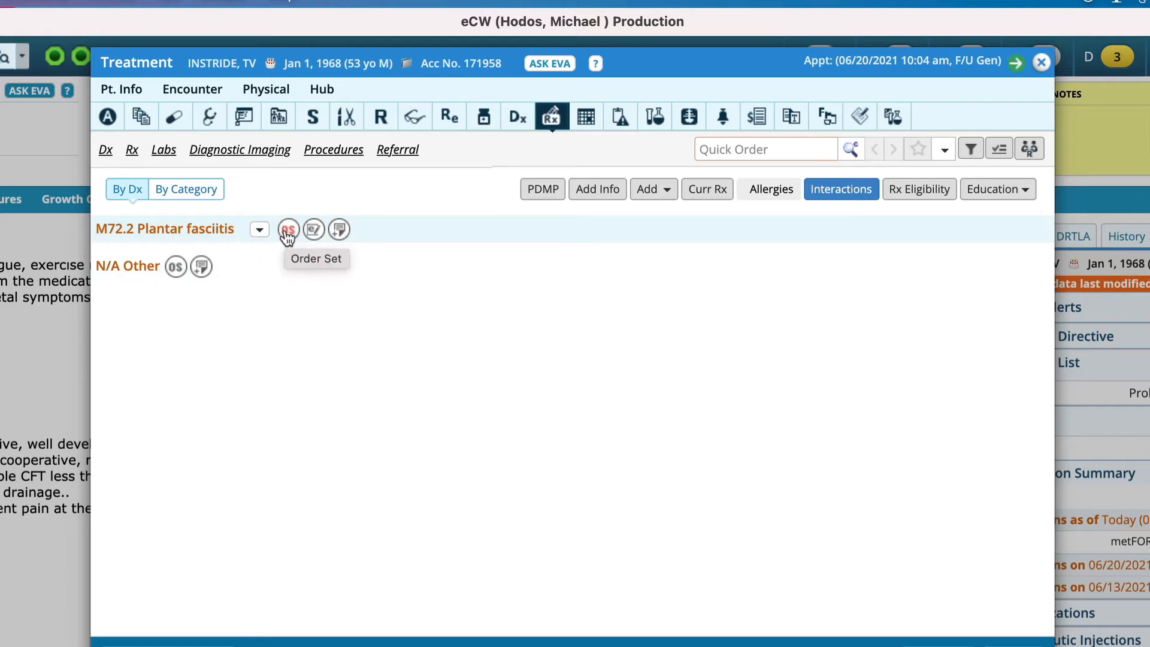
{"action": "left_click", "coordinate": [339, 230]}
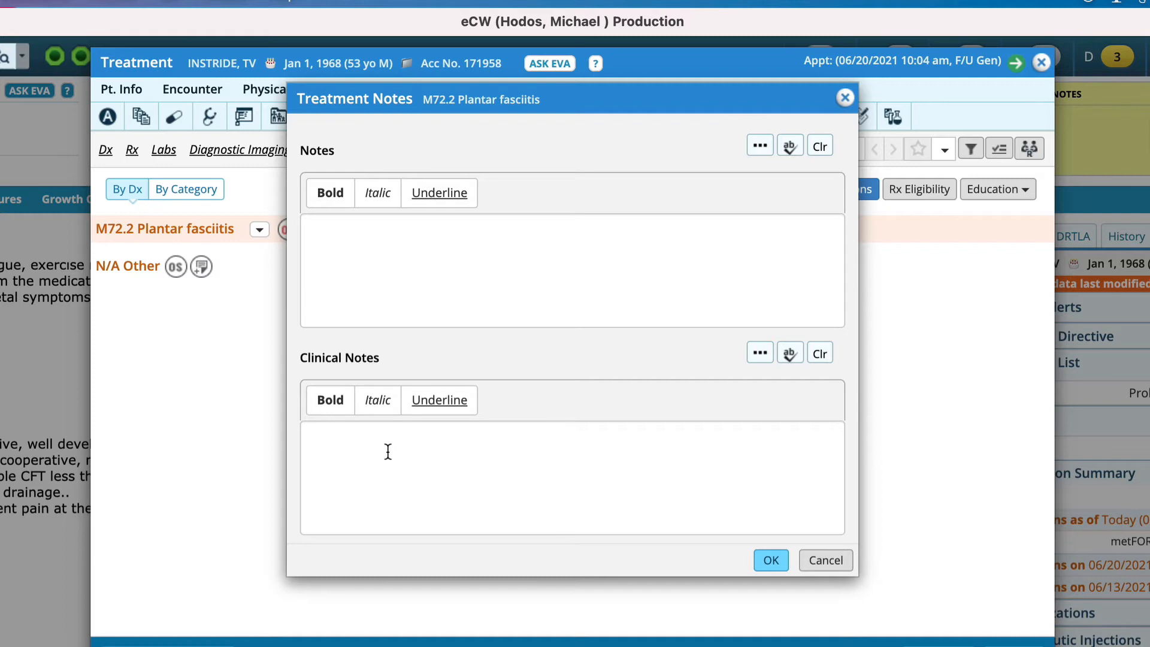
{"action": "left_click", "coordinate": [332, 403]}
{"action": "type", "text": "Discussion"}
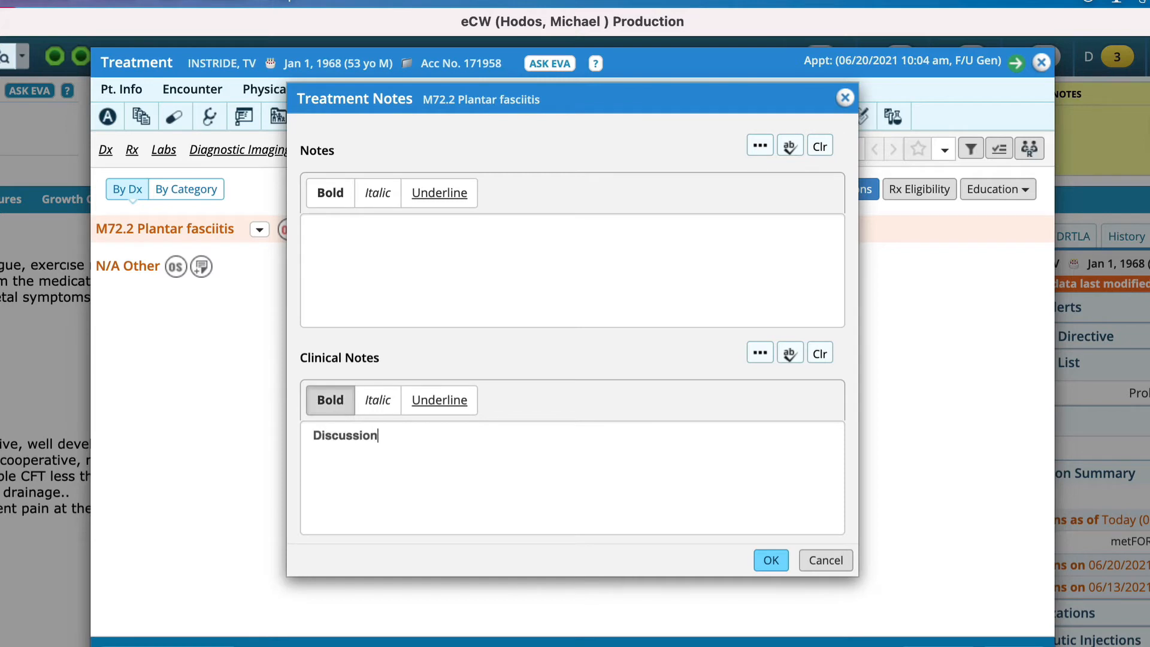
{"action": "key", "text": "Return"}
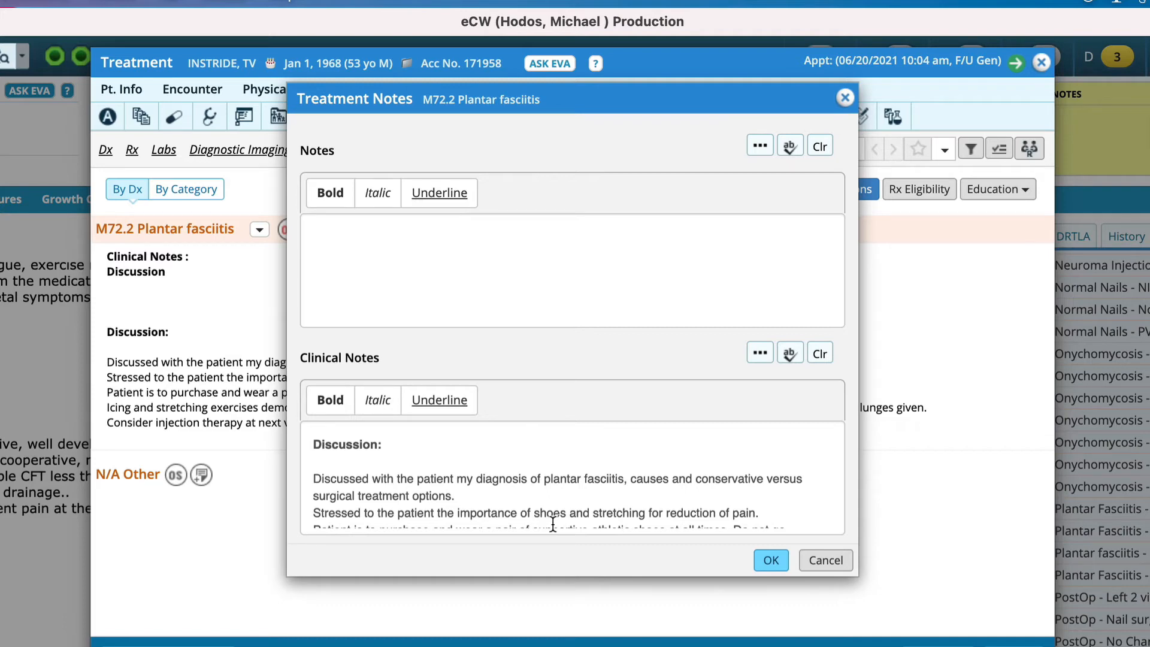
Review the Discussion text in the Clinical Notes, save the treatment notes and return to the progress note.
{"action": "scroll", "coordinate": [552, 525], "scroll_direction": "down", "scroll_amount": 5}
{"action": "scroll", "coordinate": [552, 525], "scroll_direction": "up", "scroll_amount": 5}
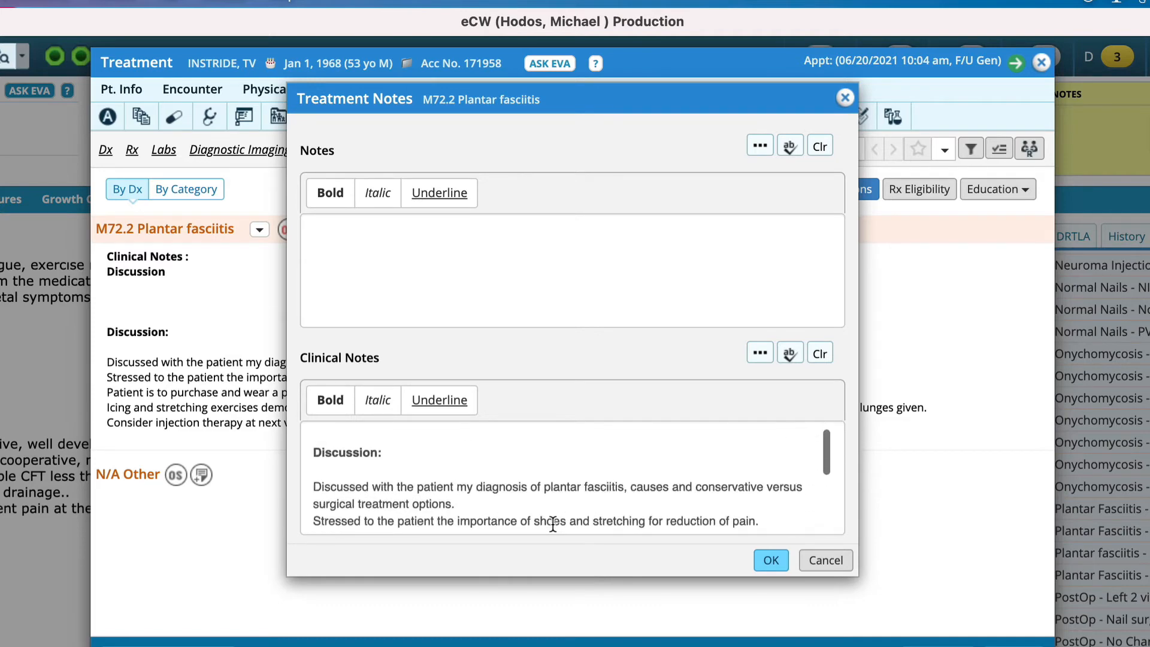
{"action": "left_click", "coordinate": [762, 559]}
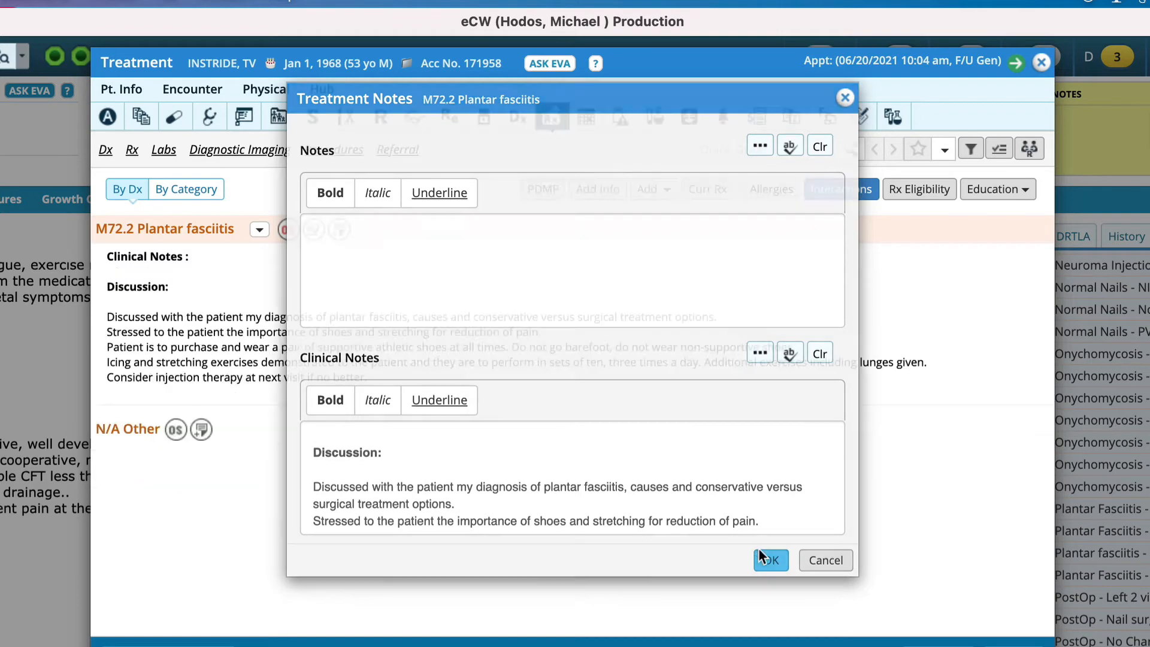
{"action": "left_click", "coordinate": [1040, 64]}
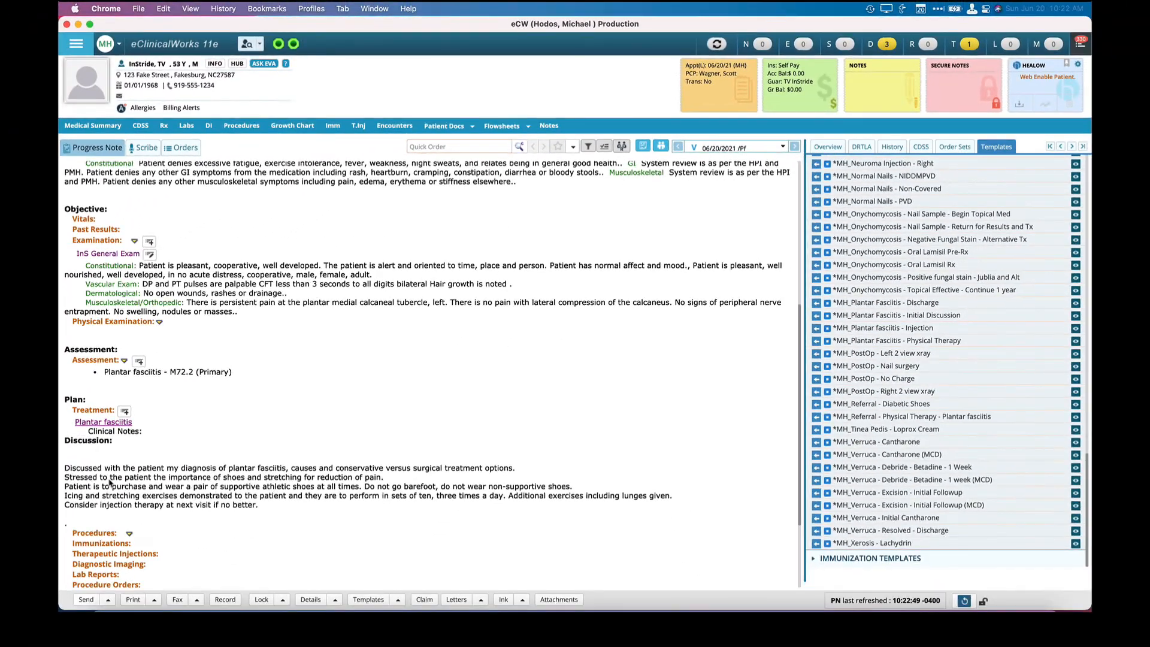
Reopen the Treatment section and order diagnostic imaging 73650 - X-RAY RIGHT HEEL; 2 VIEWS, associated with M72.2 Plantar fasciitis.
{"action": "scroll", "coordinate": [109, 482], "scroll_direction": "down", "scroll_amount": 5}
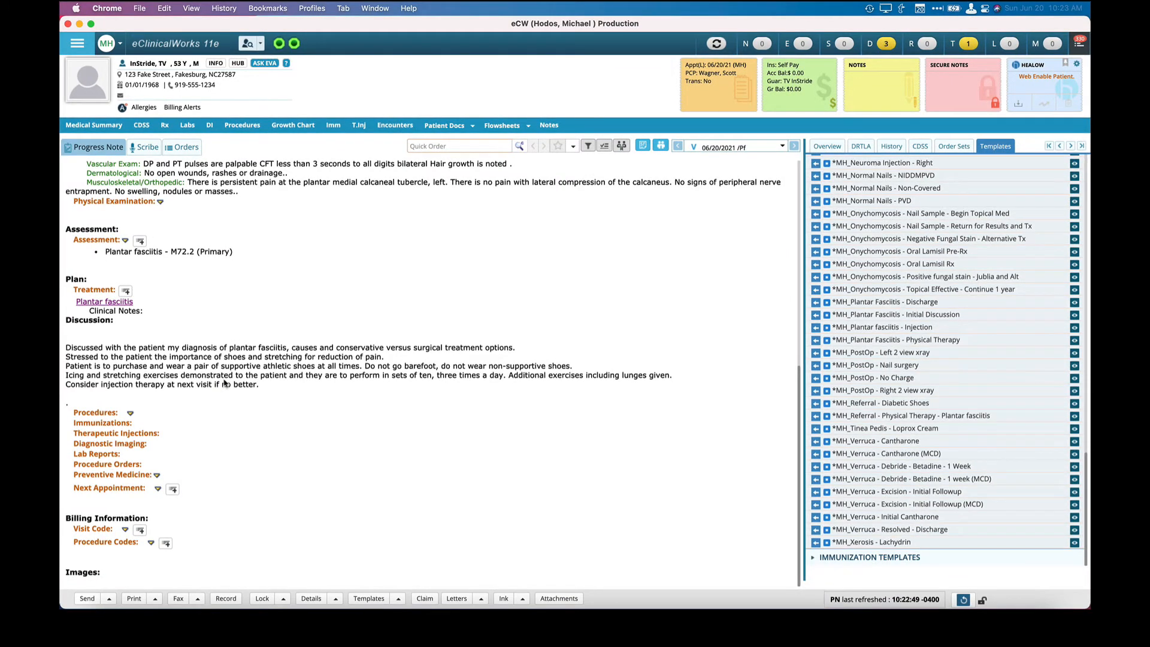
{"action": "left_click", "coordinate": [92, 291]}
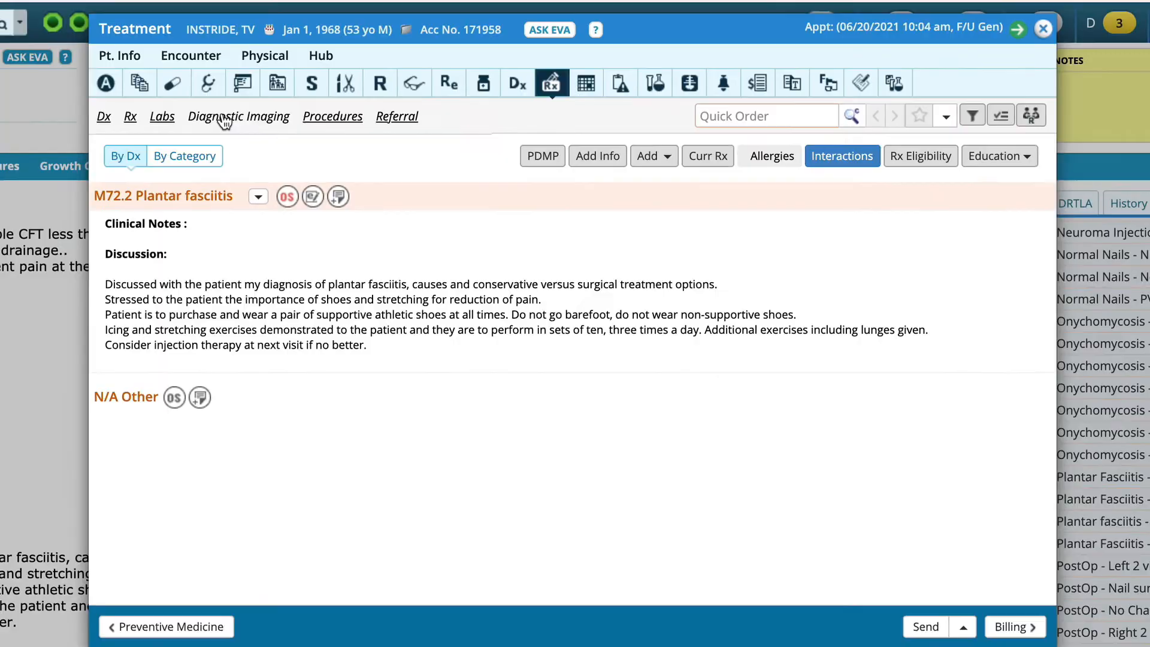
{"action": "left_click", "coordinate": [224, 119]}
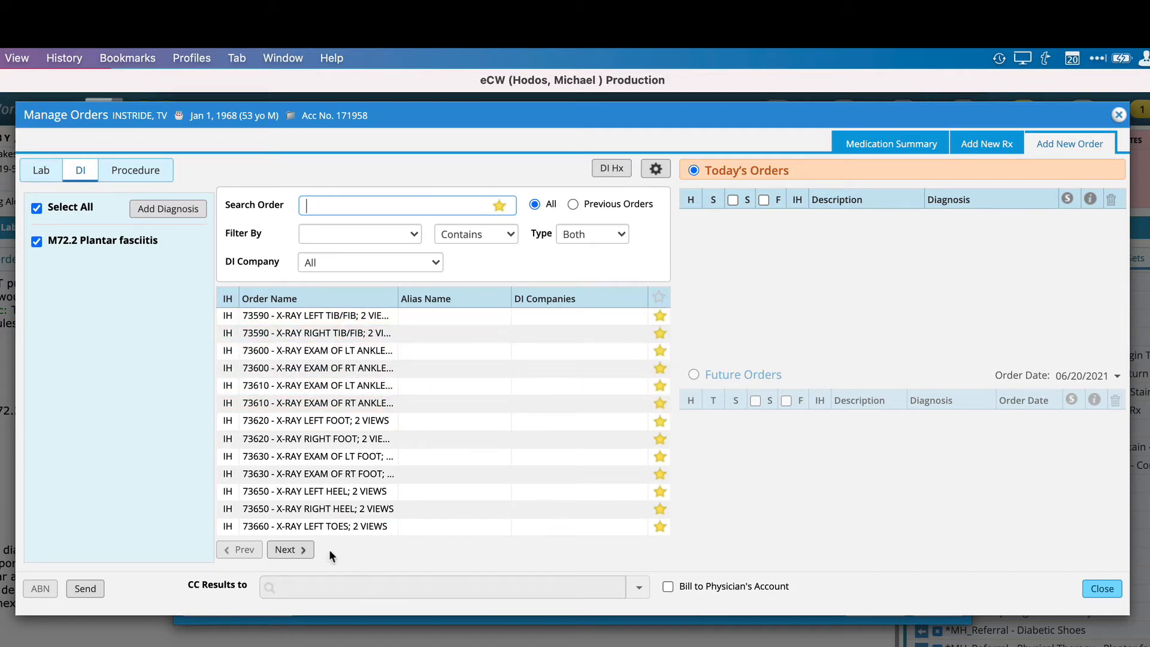
{"action": "left_click", "coordinate": [308, 510]}
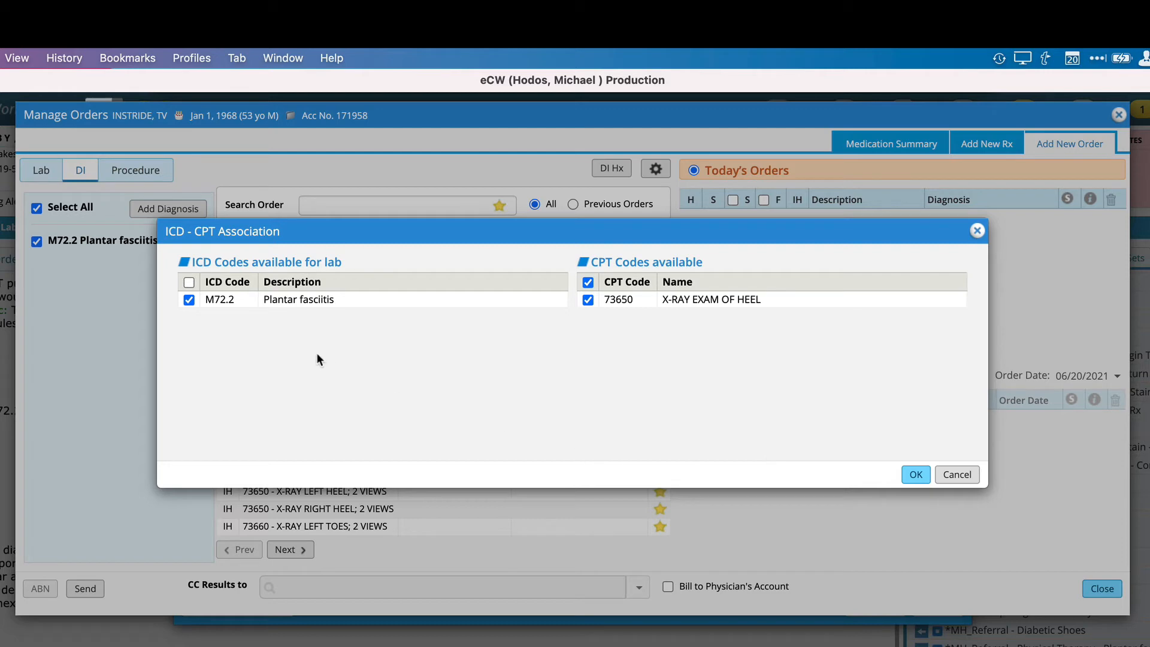
{"action": "left_click", "coordinate": [913, 475]}
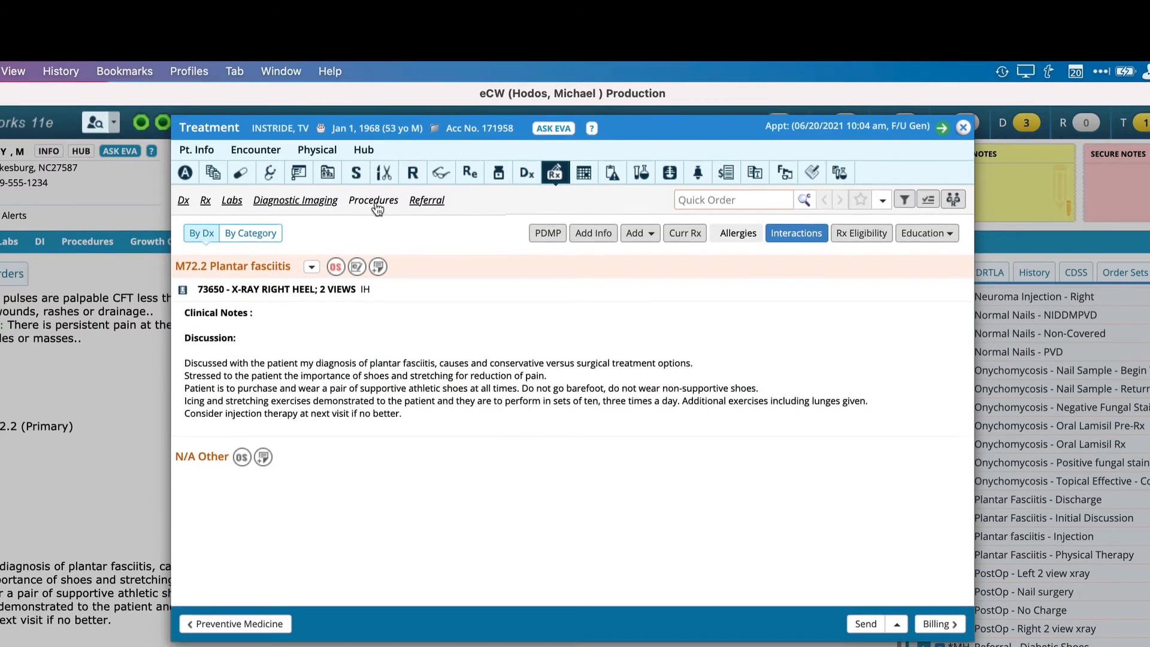
Order procedure 20550 - INJ TENDON SHEATH/LIGAMENT for the plantar fasciitis diagnosis.
{"action": "left_click", "coordinate": [373, 212]}
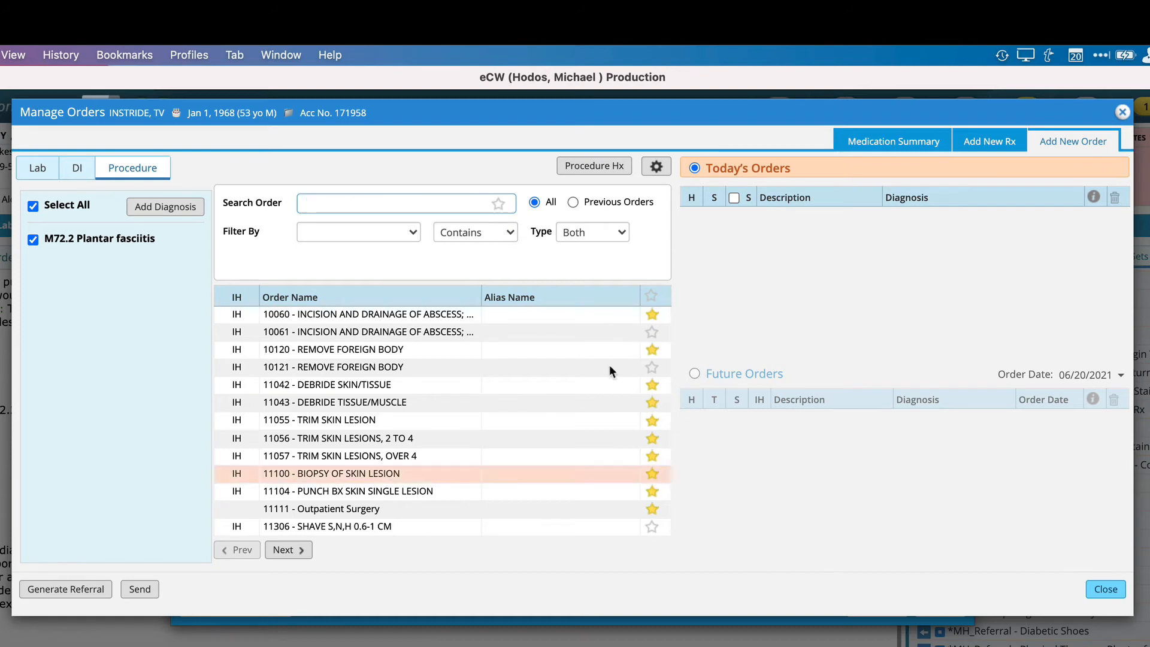
{"action": "type", "text": "20550"}
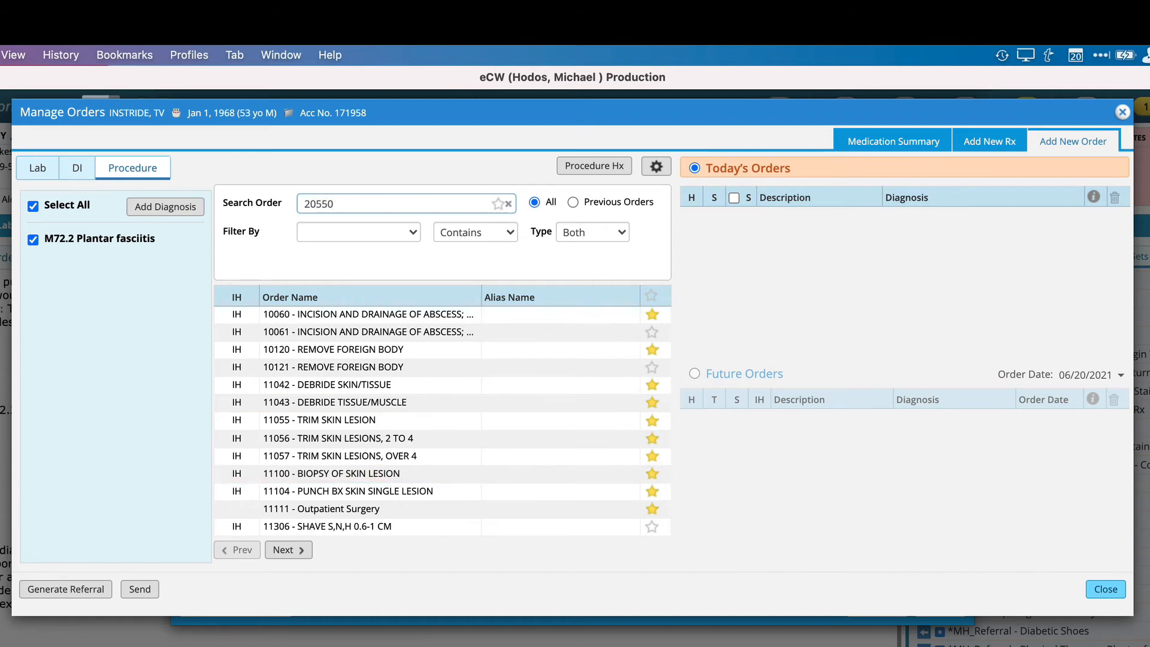
{"action": "key", "text": "Return"}
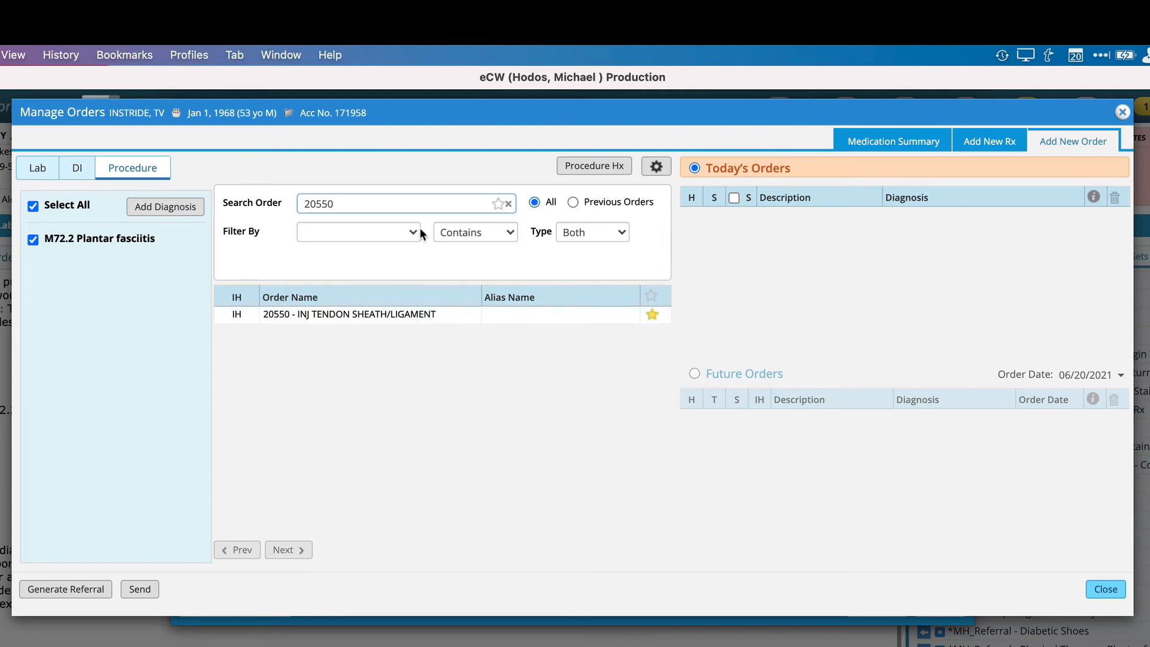
{"action": "left_click", "coordinate": [355, 316]}
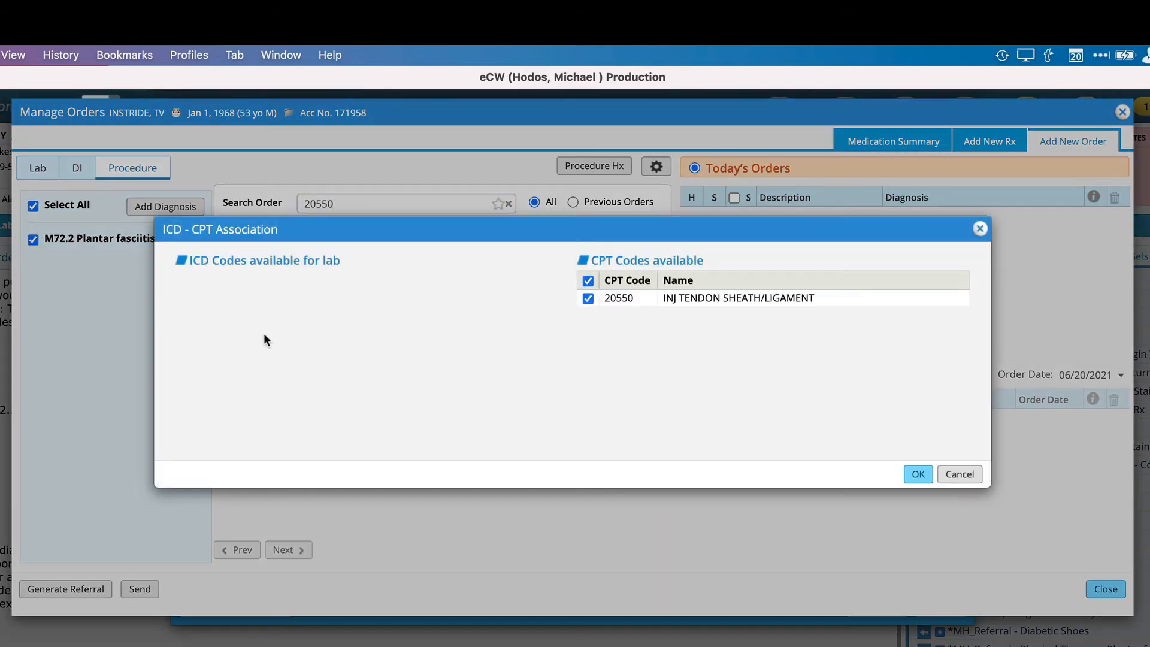
{"action": "left_click", "coordinate": [917, 474]}
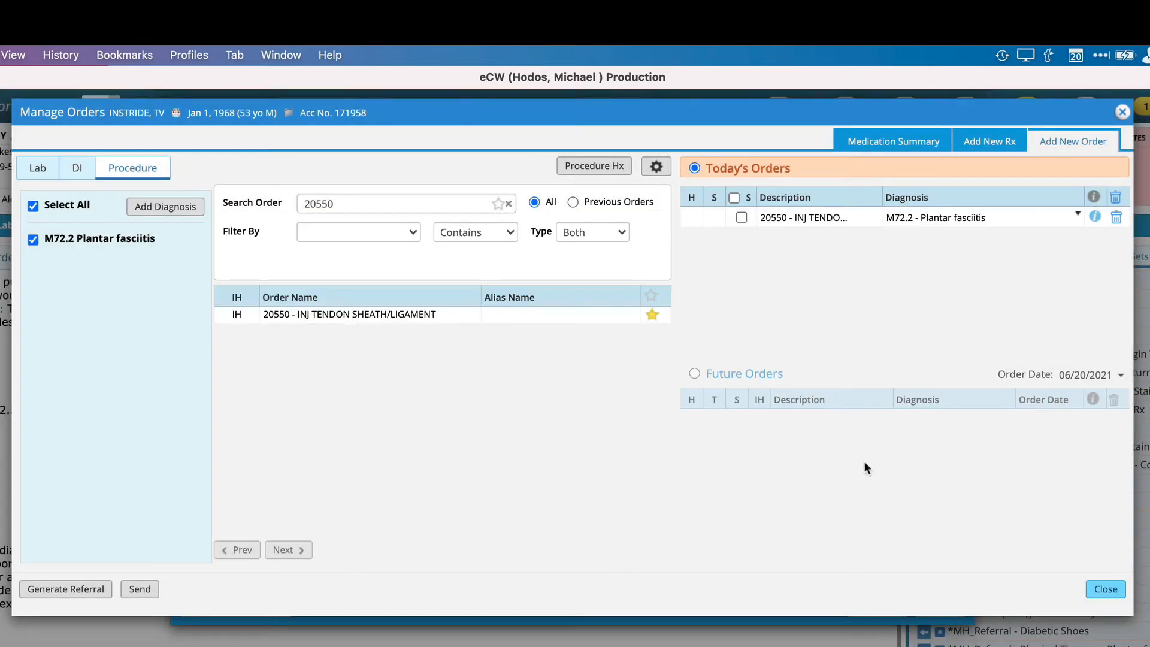
Order J1100 - INJ DEXETHOSONE SODIM PHOSHATE 1 MG for M72.2 Plantar fasciitis.
{"action": "double_click", "coordinate": [325, 194]}
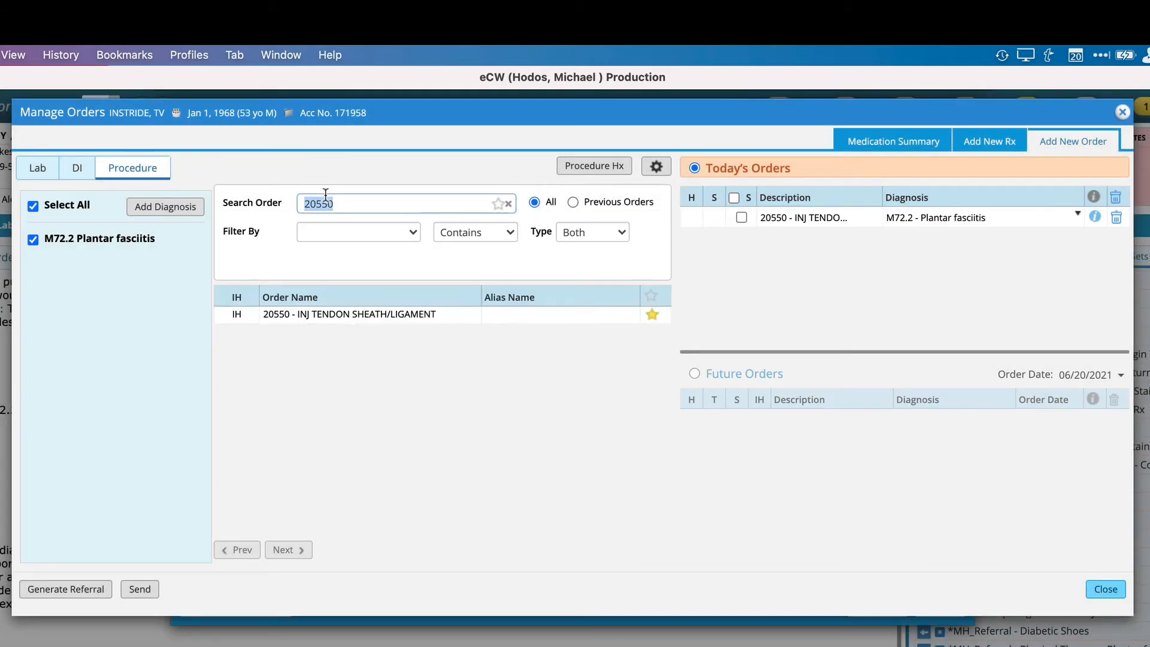
{"action": "type", "text": "j1100"}
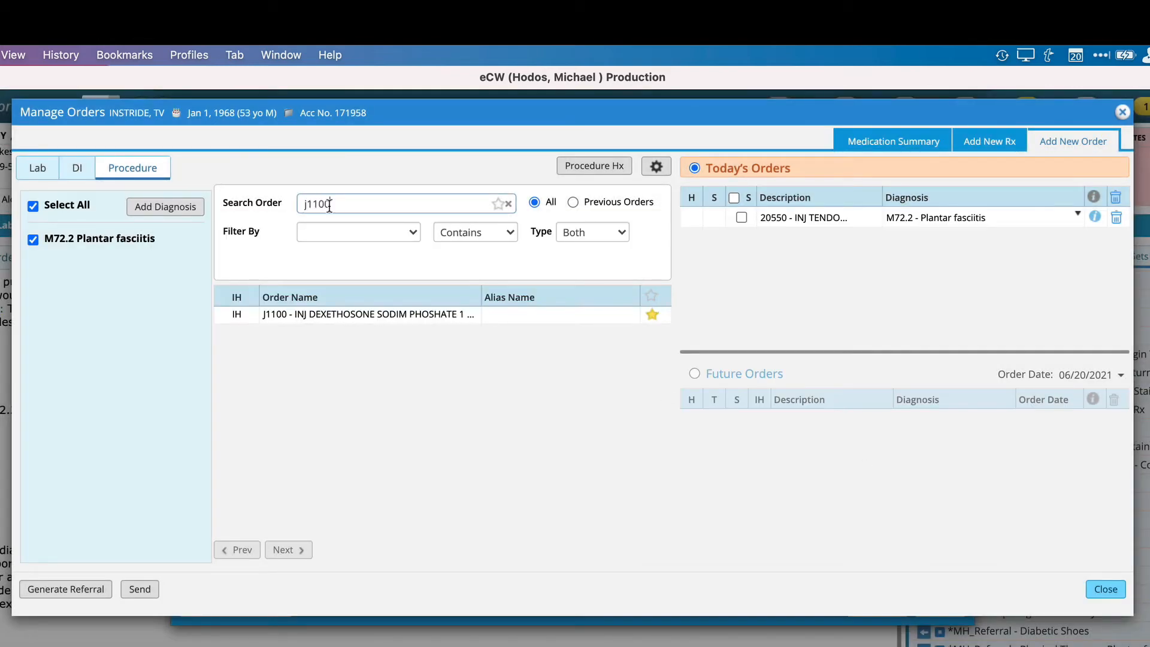
{"action": "left_click", "coordinate": [354, 324]}
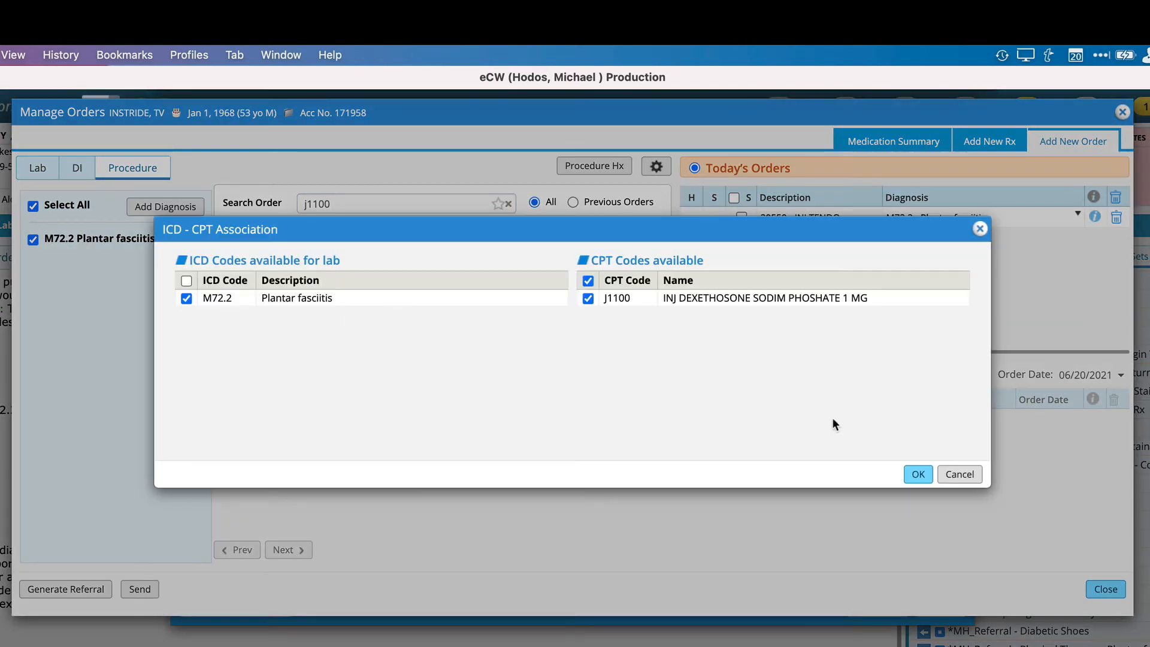
{"action": "left_click", "coordinate": [915, 468]}
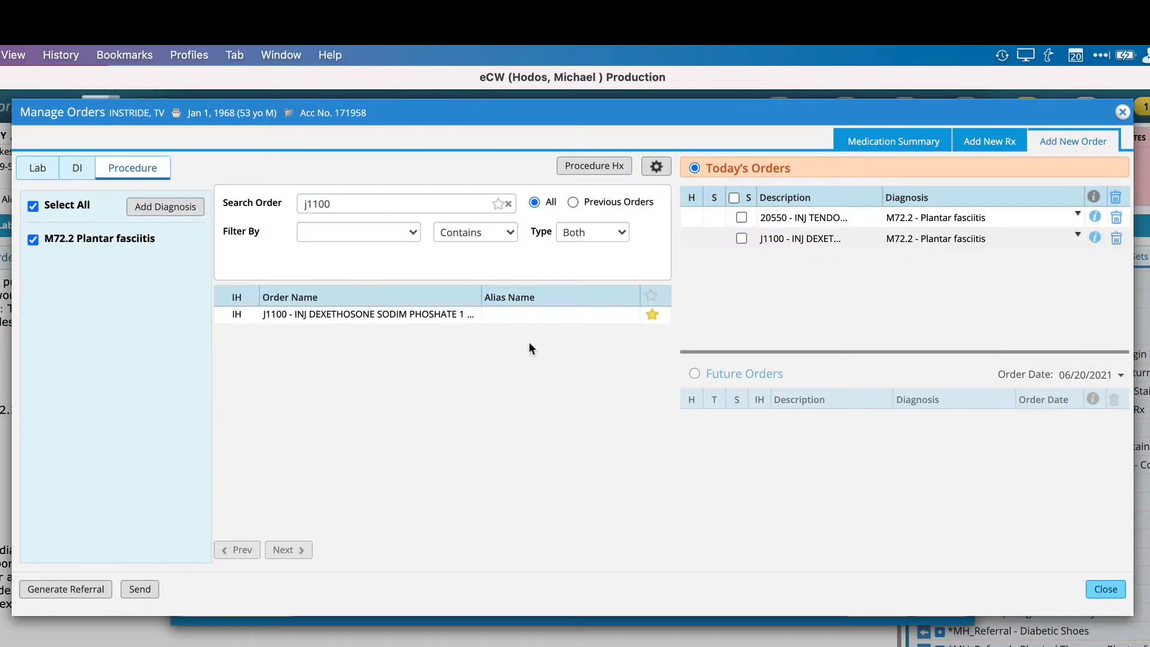
Order J3300 - INJ TRIAMCINOLONE ACETONIDE PF 1 MG for M72.2 Plantar fasciitis and return to the Treatment section.
{"action": "double_click", "coordinate": [347, 205]}
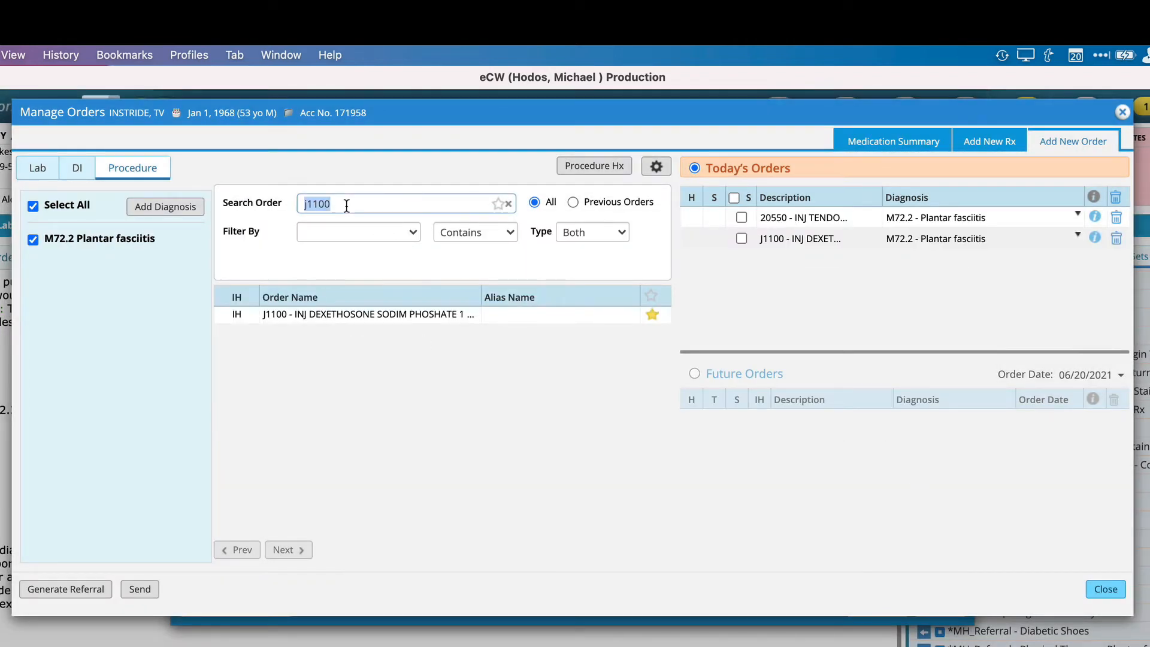
{"action": "key", "text": "BackSpace"}
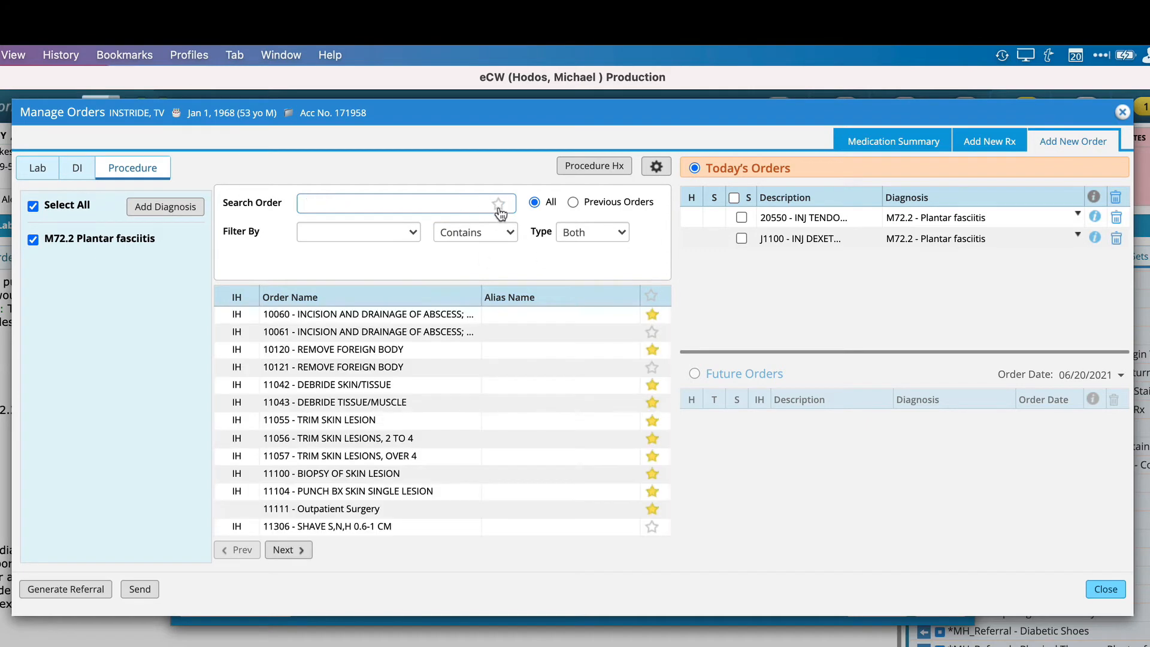
{"action": "type", "text": "triam"}
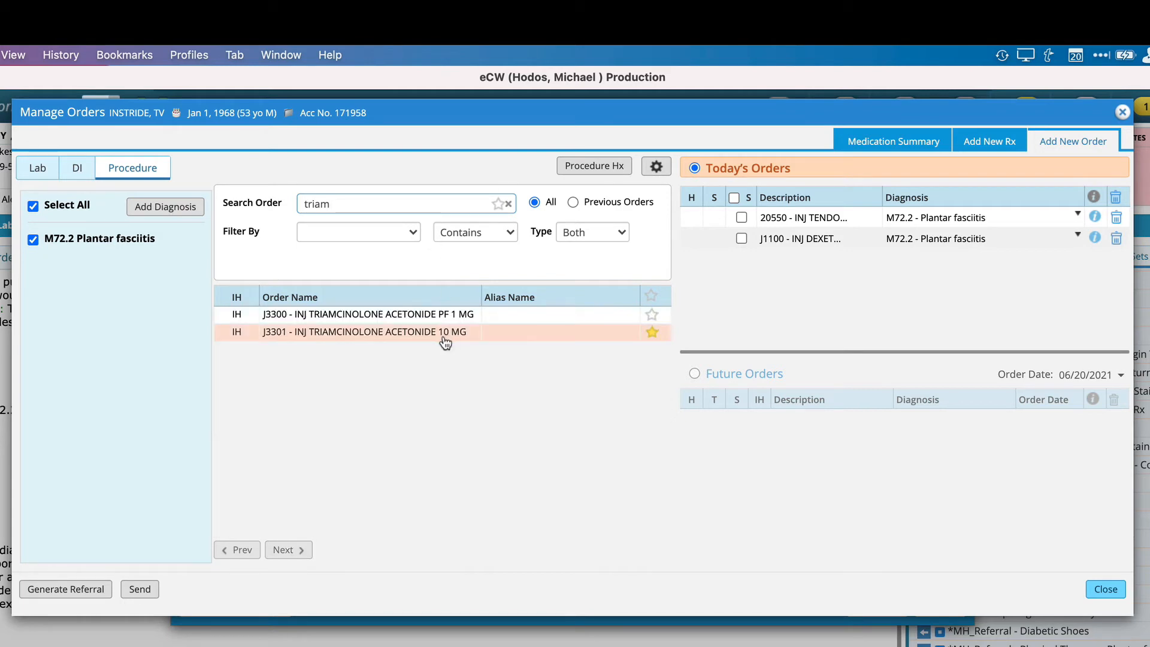
{"action": "left_click", "coordinate": [354, 315]}
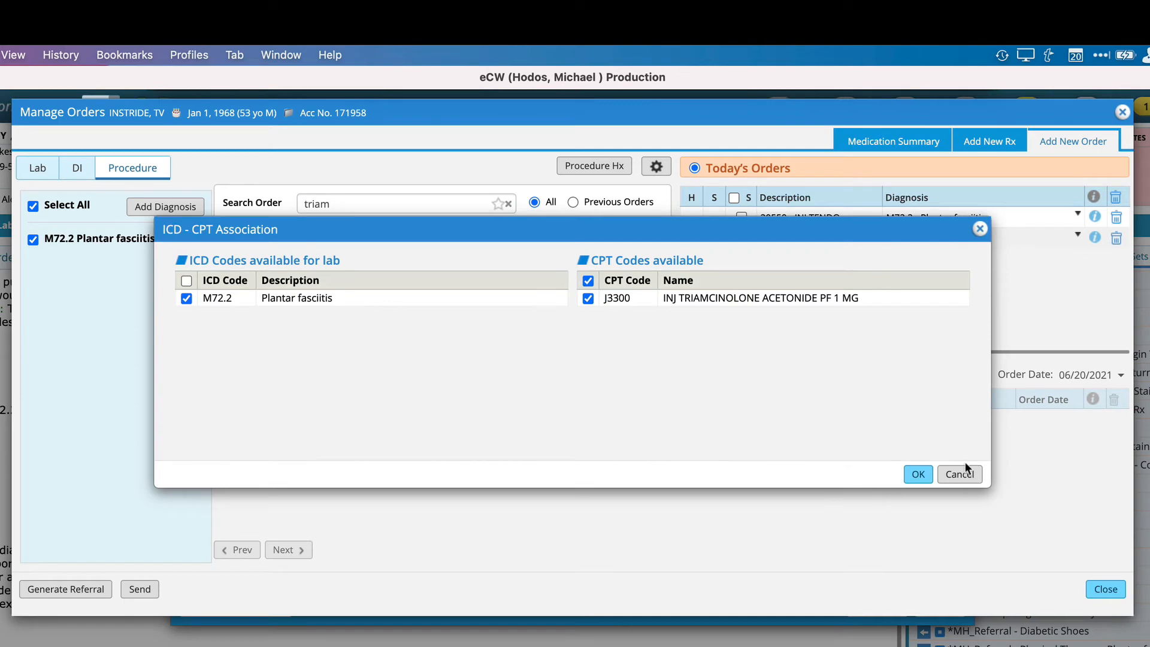
{"action": "left_click", "coordinate": [918, 474]}
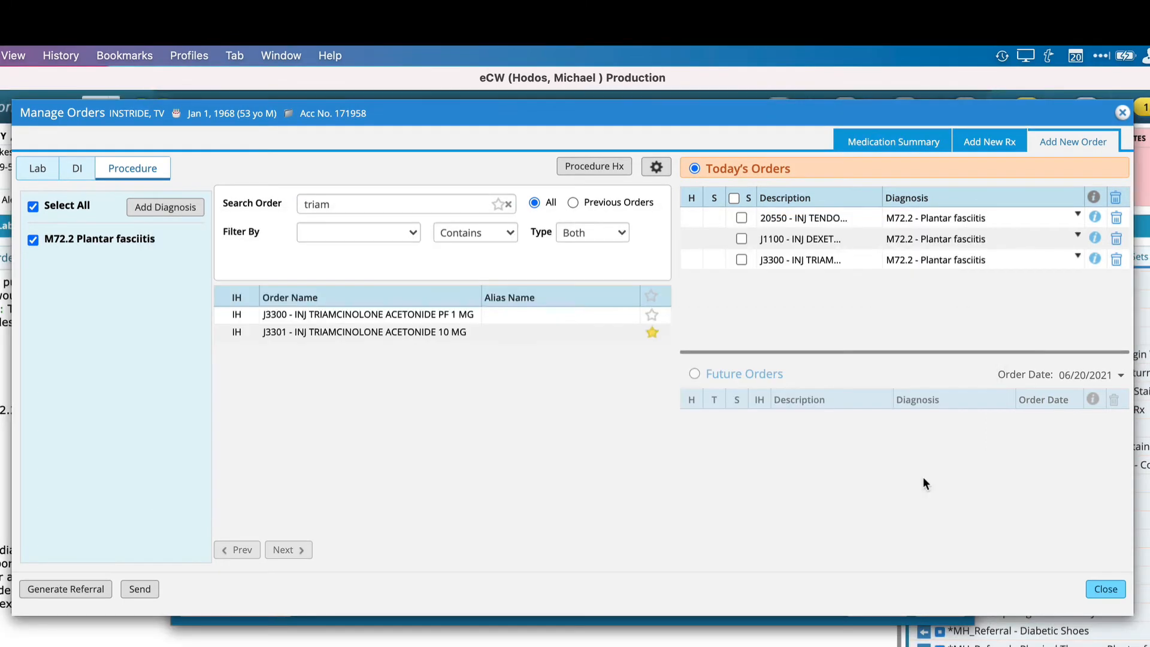
{"action": "key", "text": "Escape"}
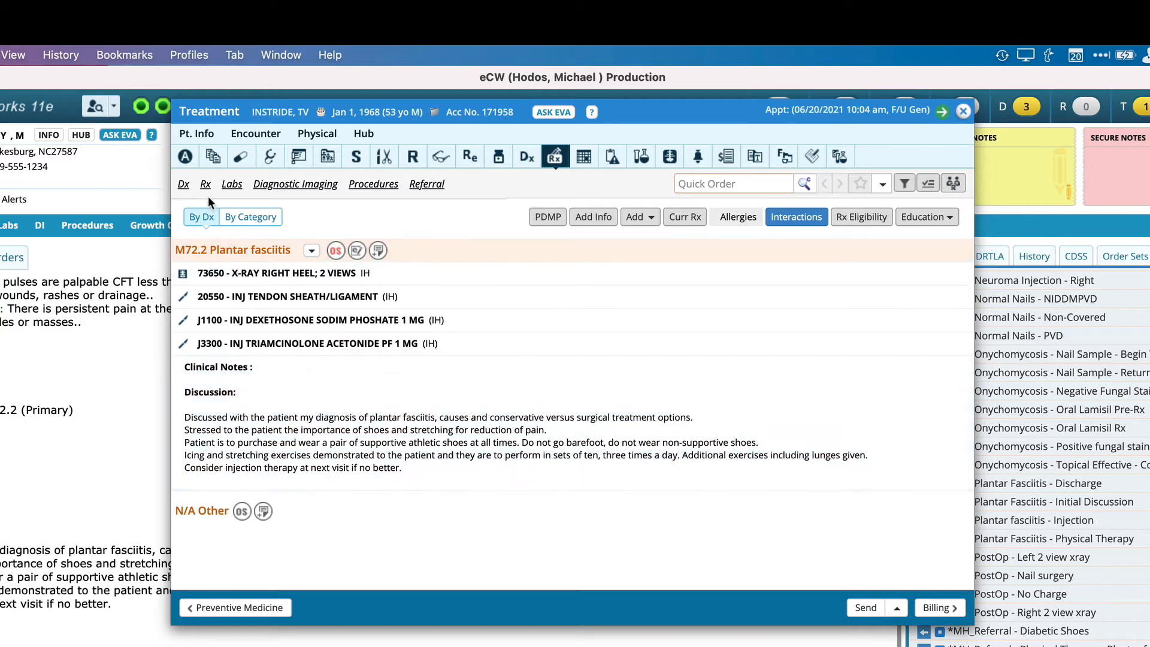
Prescribe the favorite Mobic 7.5 MG Tablet, 1 tablet orally once a day for 30 days, dispense 30, for M72.2 Plantar fasciitis.
{"action": "left_click", "coordinate": [206, 185]}
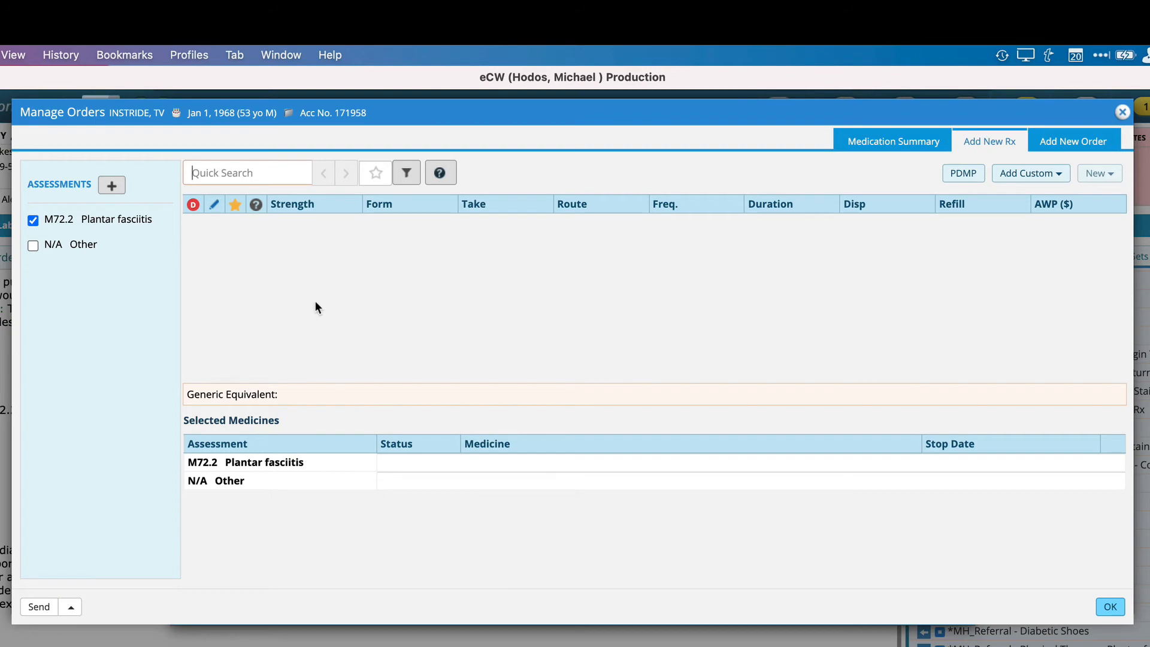
{"action": "left_click", "coordinate": [379, 173]}
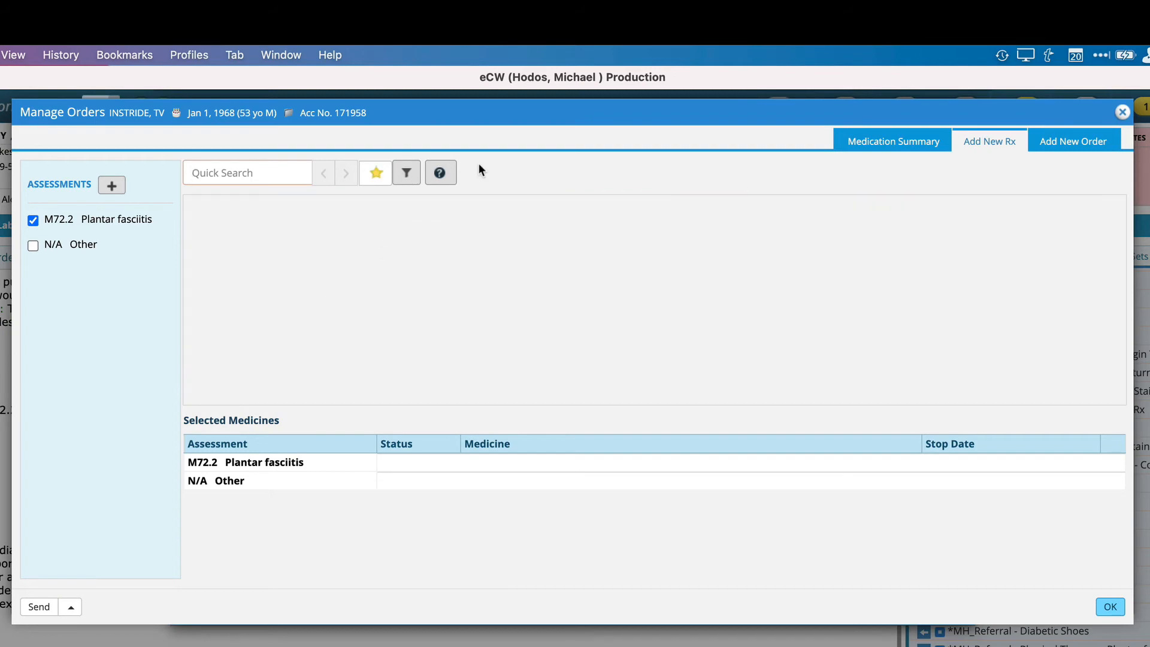
{"action": "type", "text": "mobic"}
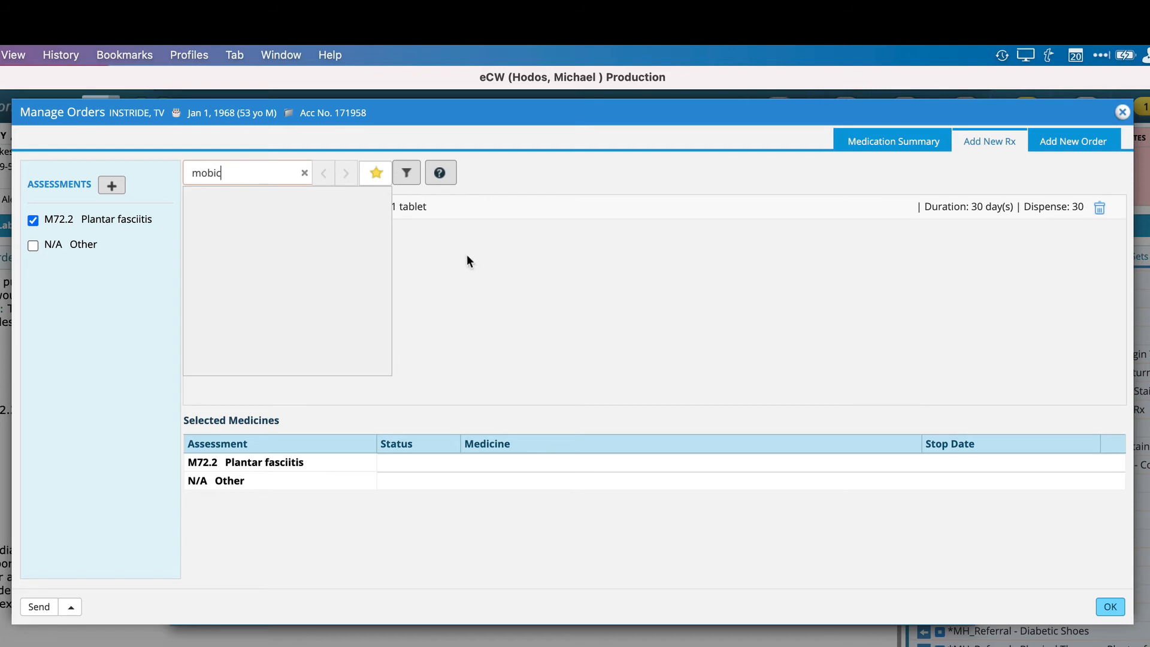
{"action": "left_click", "coordinate": [493, 307]}
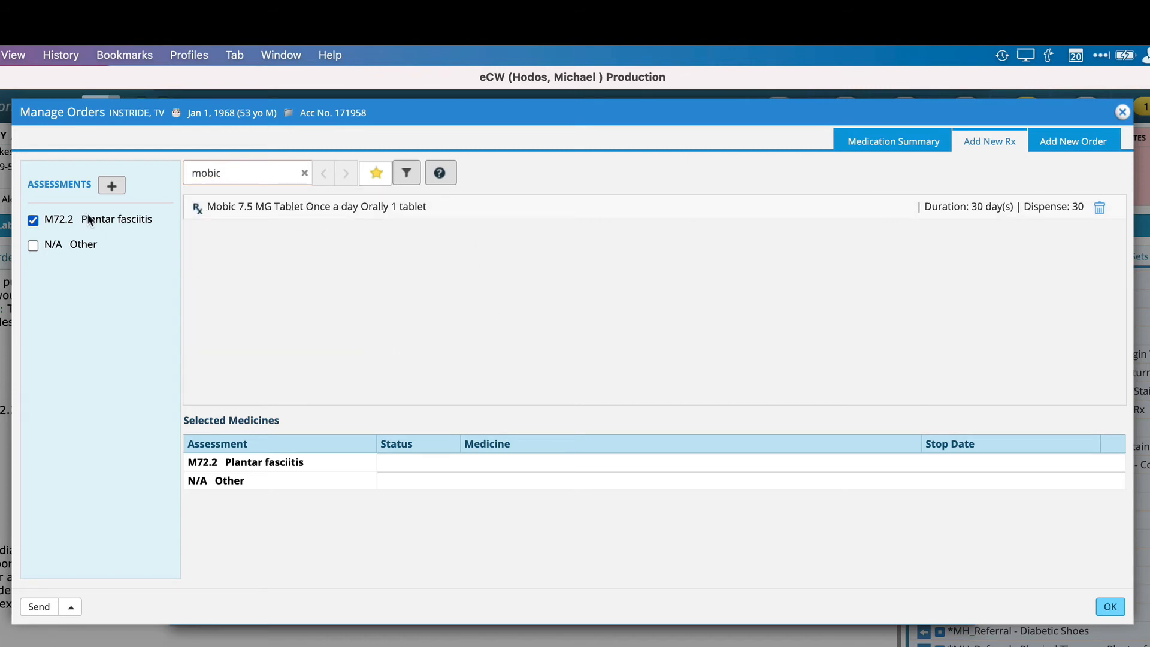
{"action": "left_click", "coordinate": [300, 214]}
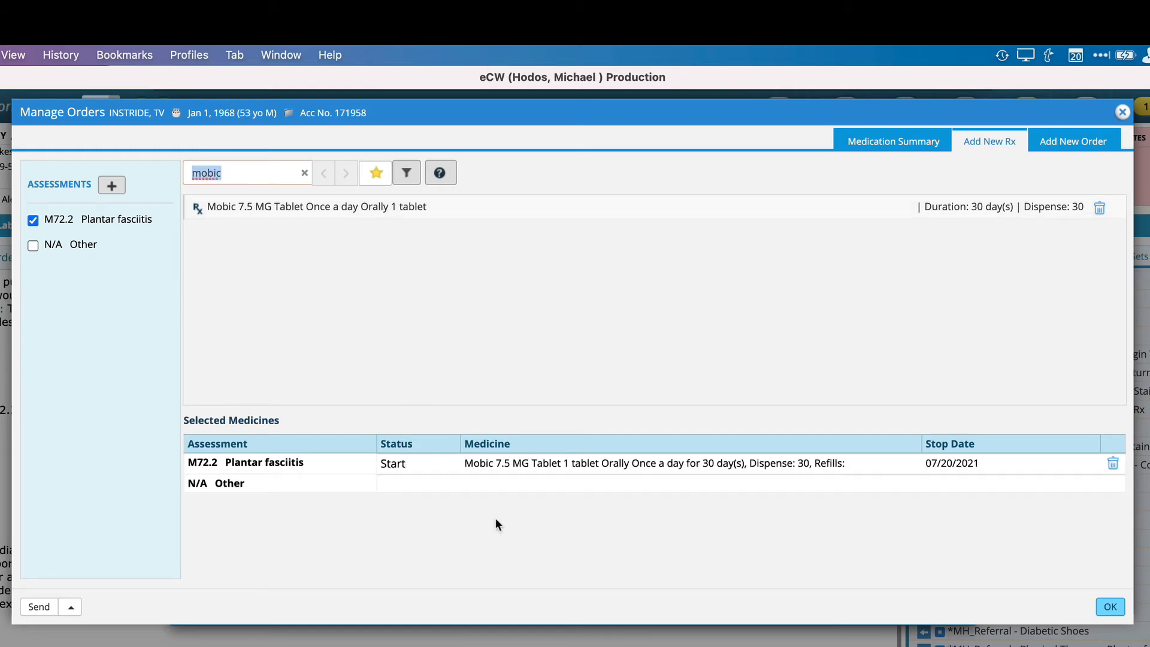
{"action": "left_click", "coordinate": [1108, 606]}
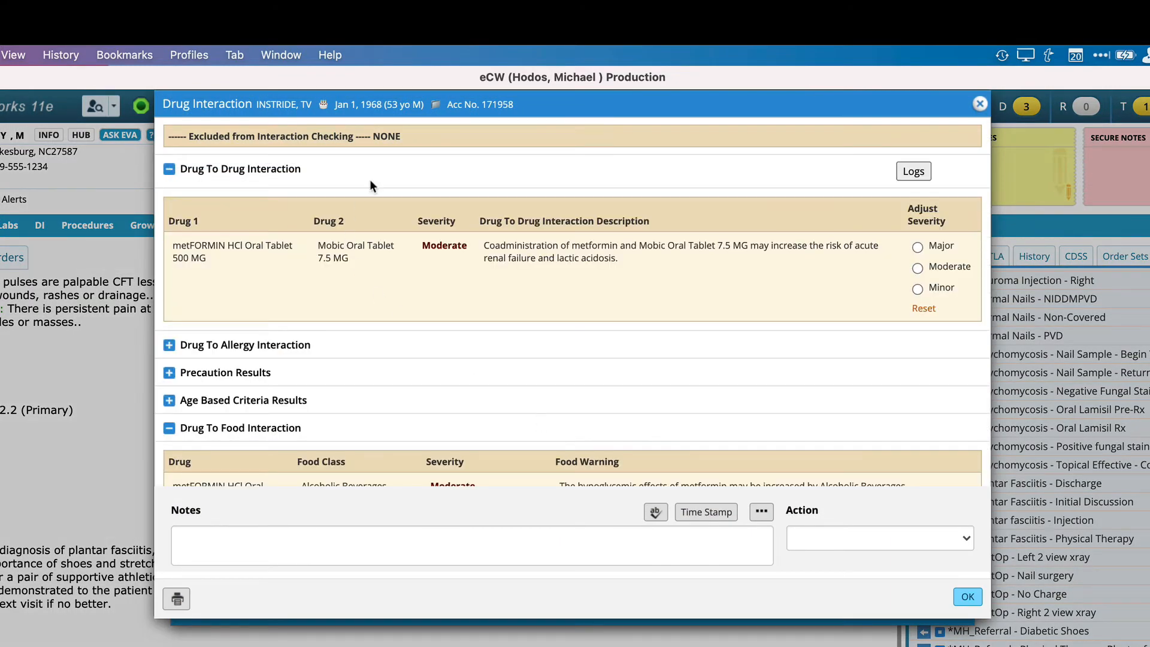
Review the drug-to-drug and drug-to-food interaction results for the new prescription, and return to the progress note.
{"action": "scroll", "coordinate": [511, 296], "scroll_direction": "down", "scroll_amount": 2}
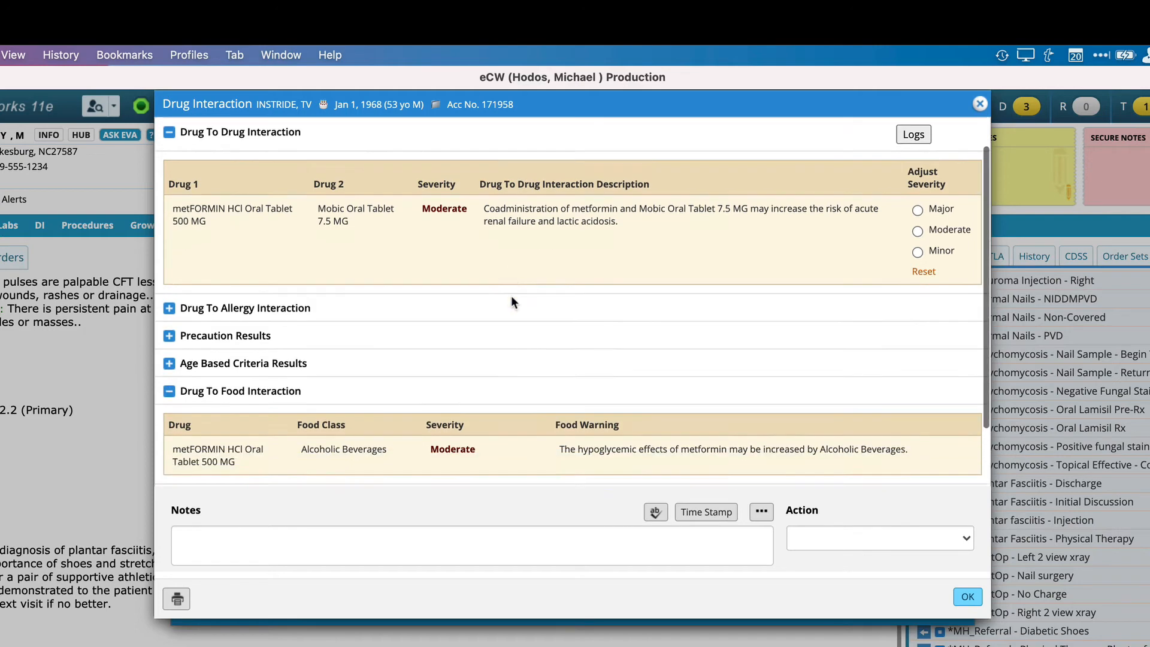
{"action": "scroll", "coordinate": [512, 296], "scroll_direction": "up", "scroll_amount": 2}
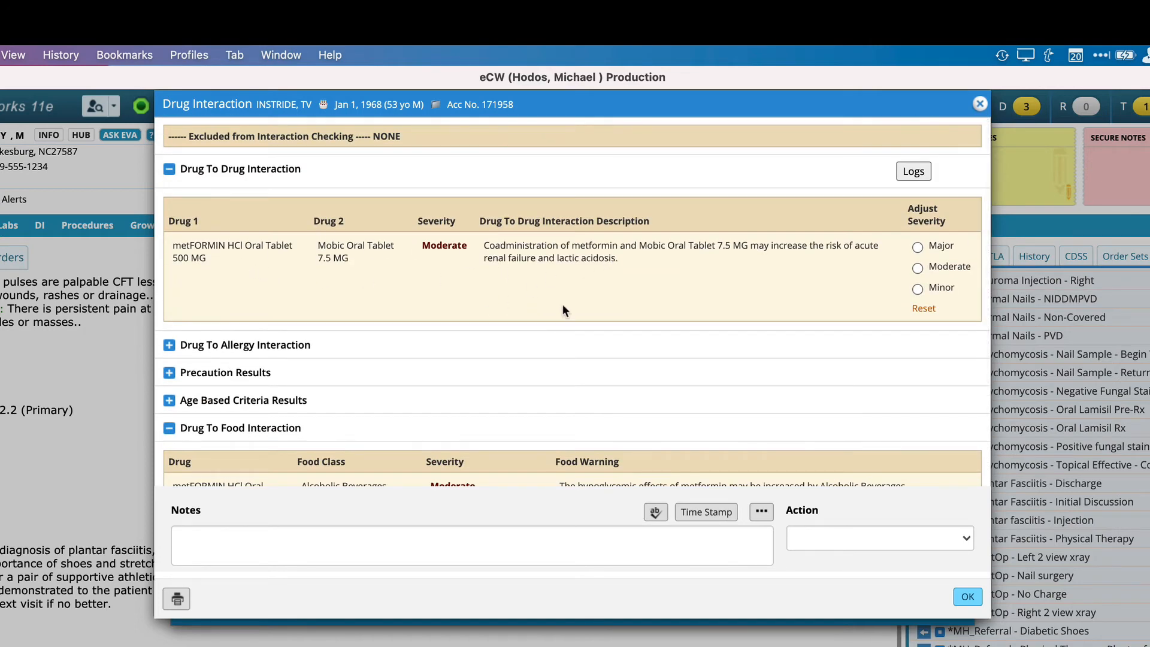
{"action": "scroll", "coordinate": [563, 309], "scroll_direction": "down", "scroll_amount": 3}
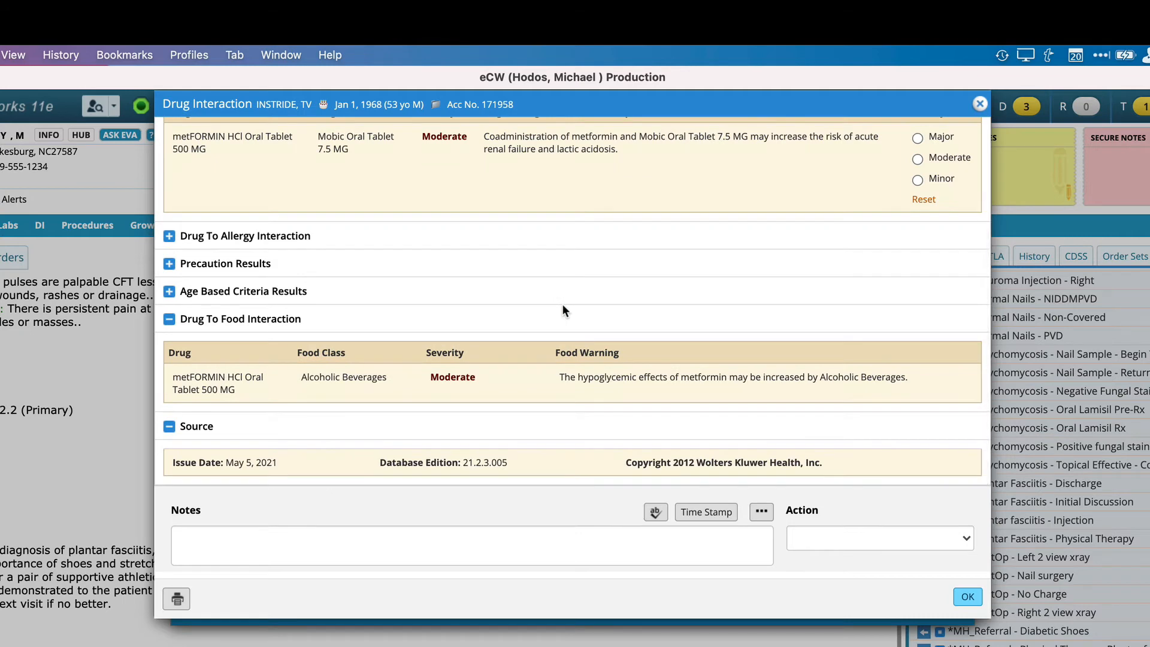
{"action": "scroll", "coordinate": [561, 304], "scroll_direction": "up", "scroll_amount": 3}
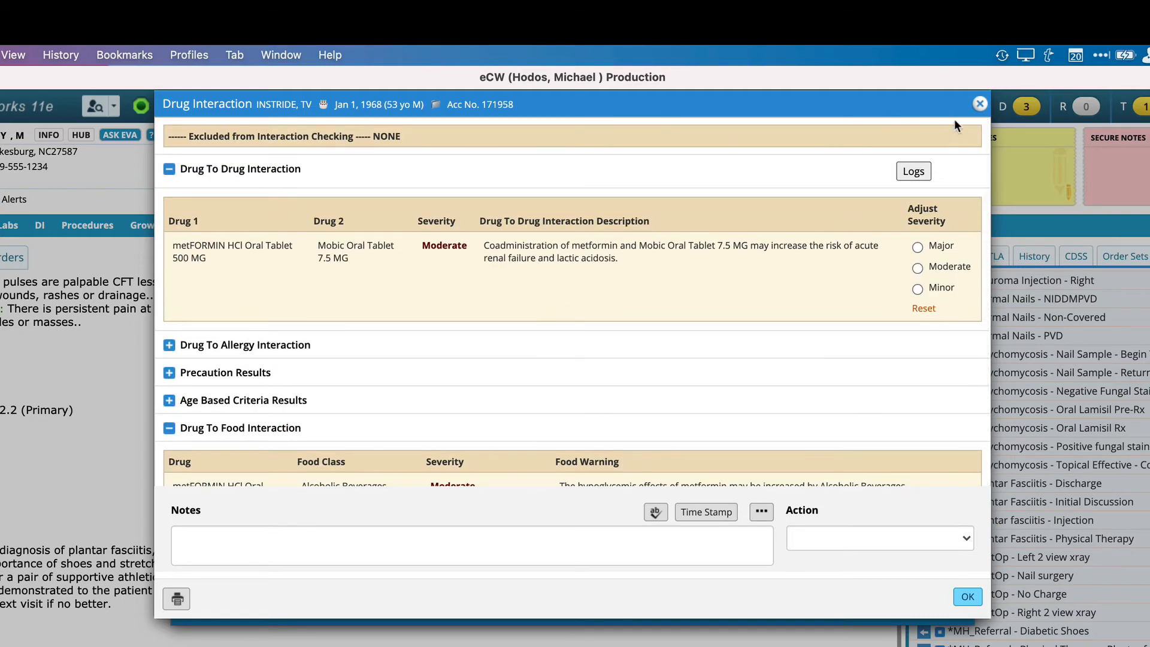
{"action": "left_click", "coordinate": [978, 106]}
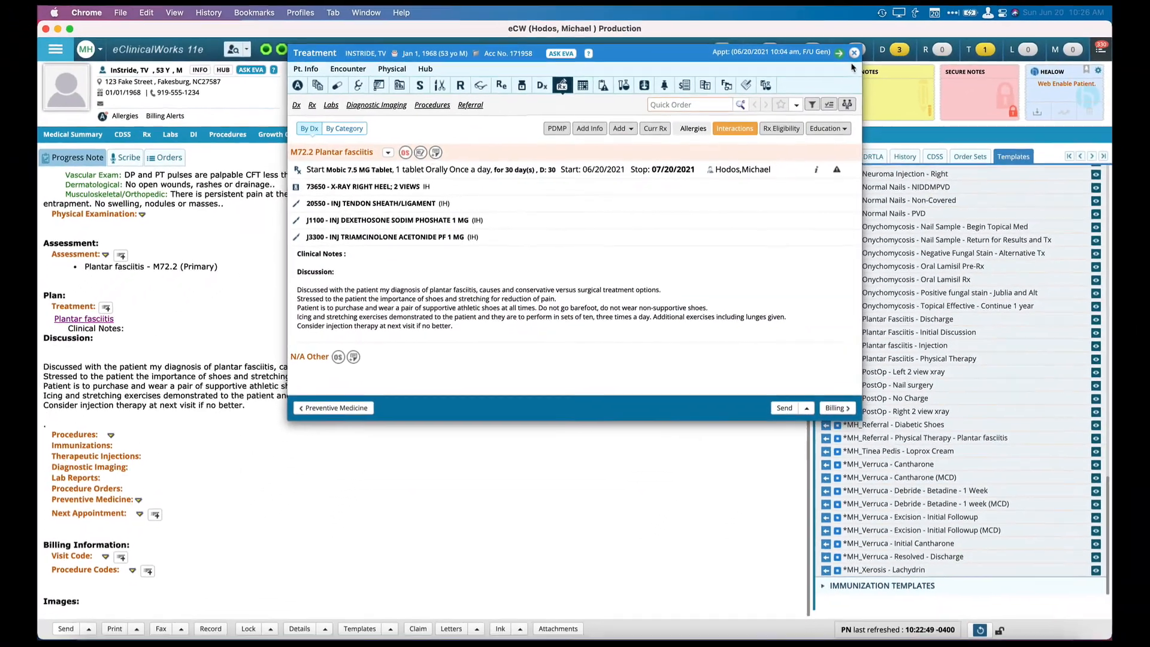
{"action": "left_click", "coordinate": [854, 53]}
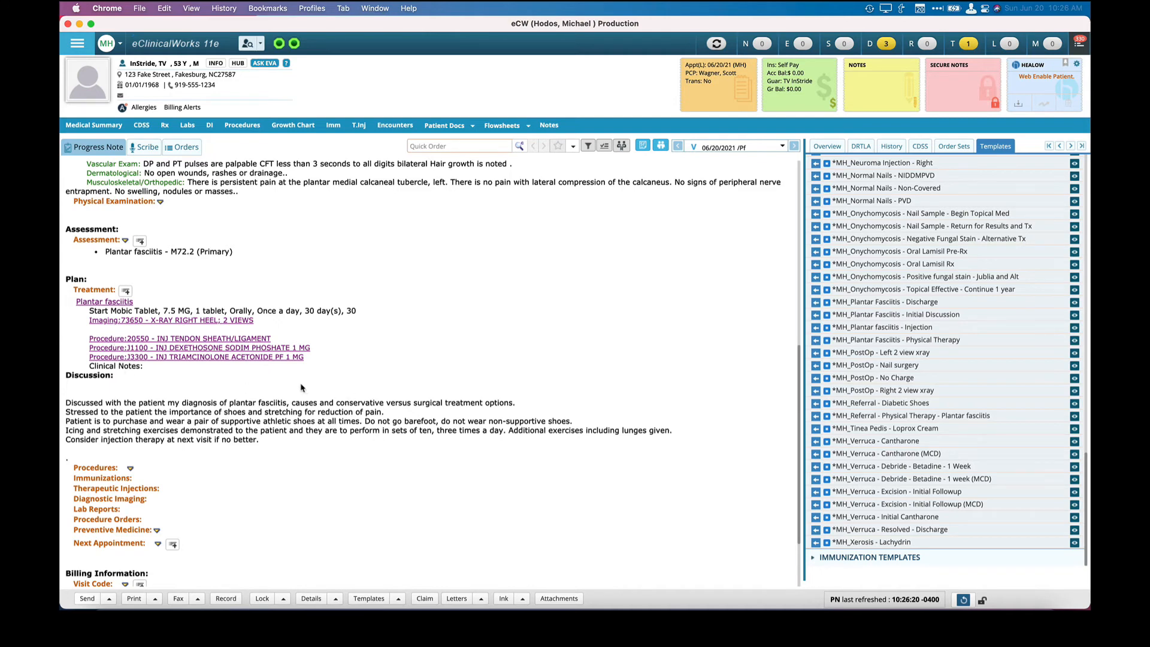
Start an X-ray Report in the Procedures section and set its Laterality to "Right Heel".
{"action": "scroll", "coordinate": [301, 387], "scroll_direction": "down", "scroll_amount": 3}
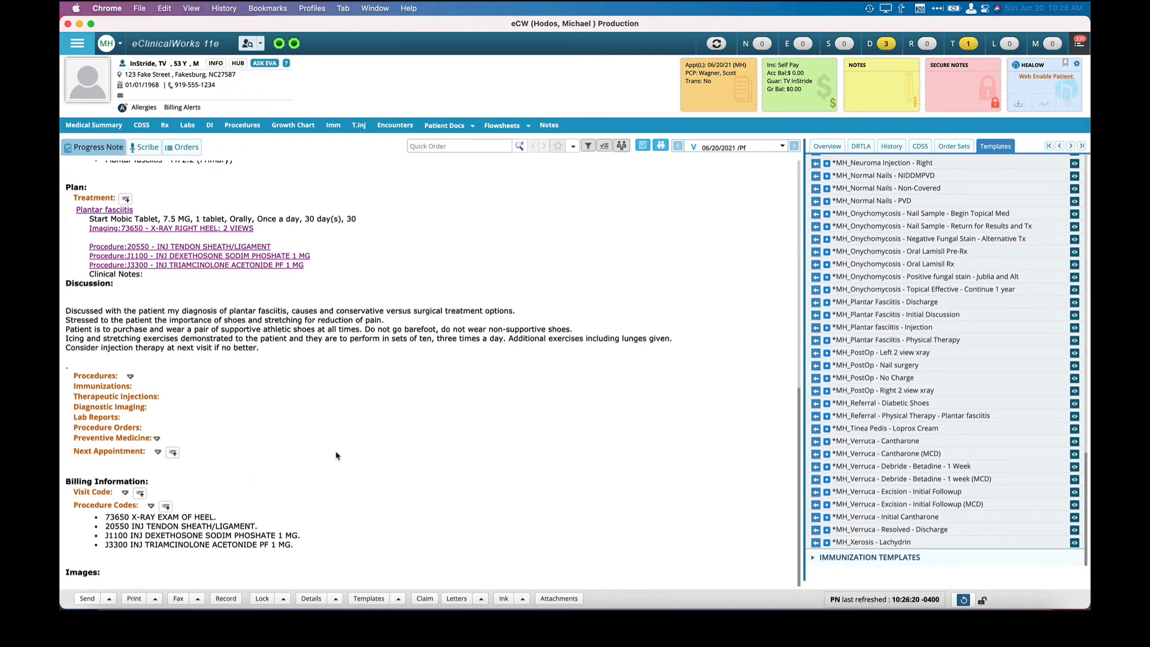
{"action": "scroll", "coordinate": [336, 456], "scroll_direction": "up", "scroll_amount": 3}
{"action": "scroll", "coordinate": [336, 455], "scroll_direction": "down", "scroll_amount": 3}
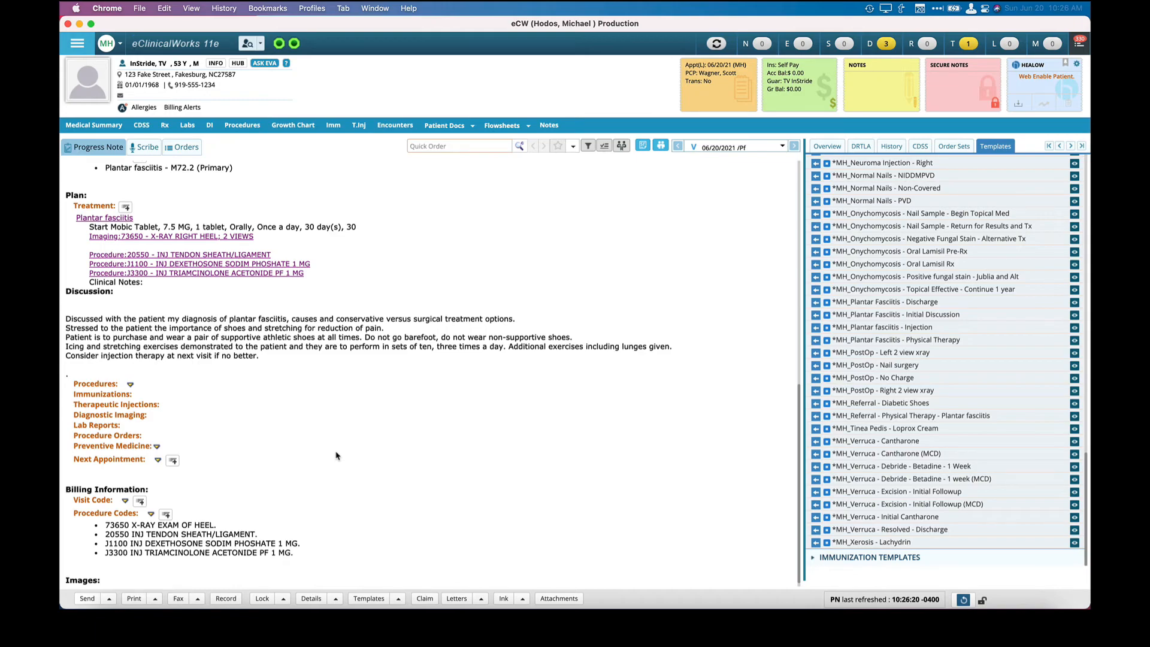
{"action": "left_click", "coordinate": [101, 384]}
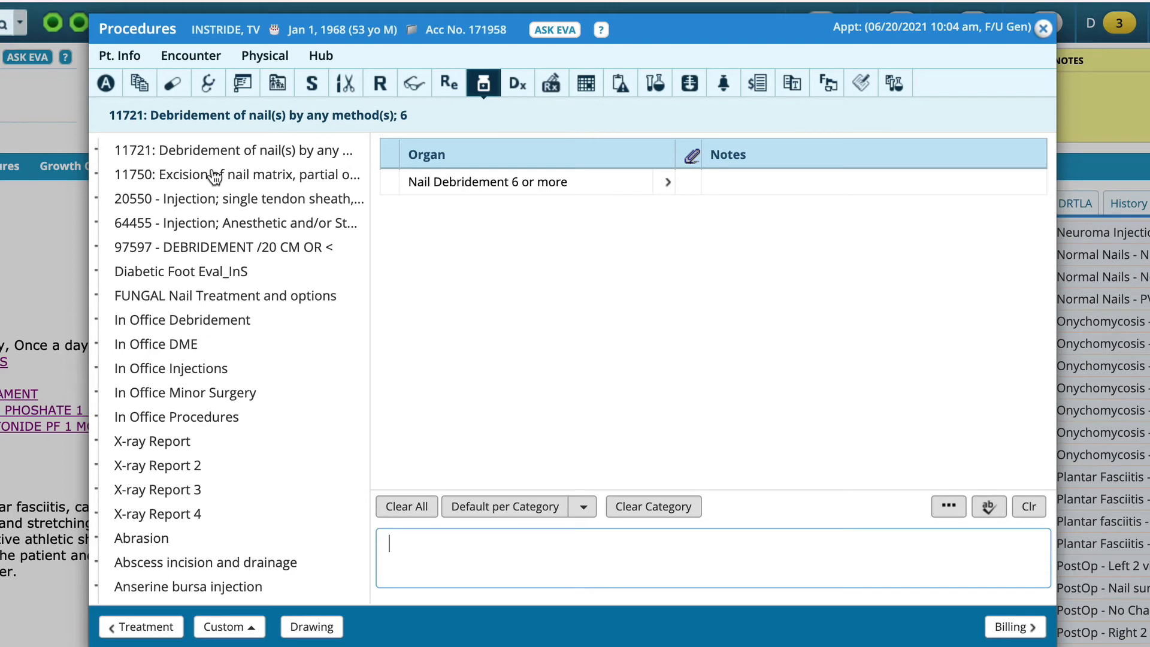
{"action": "left_click", "coordinate": [156, 443]}
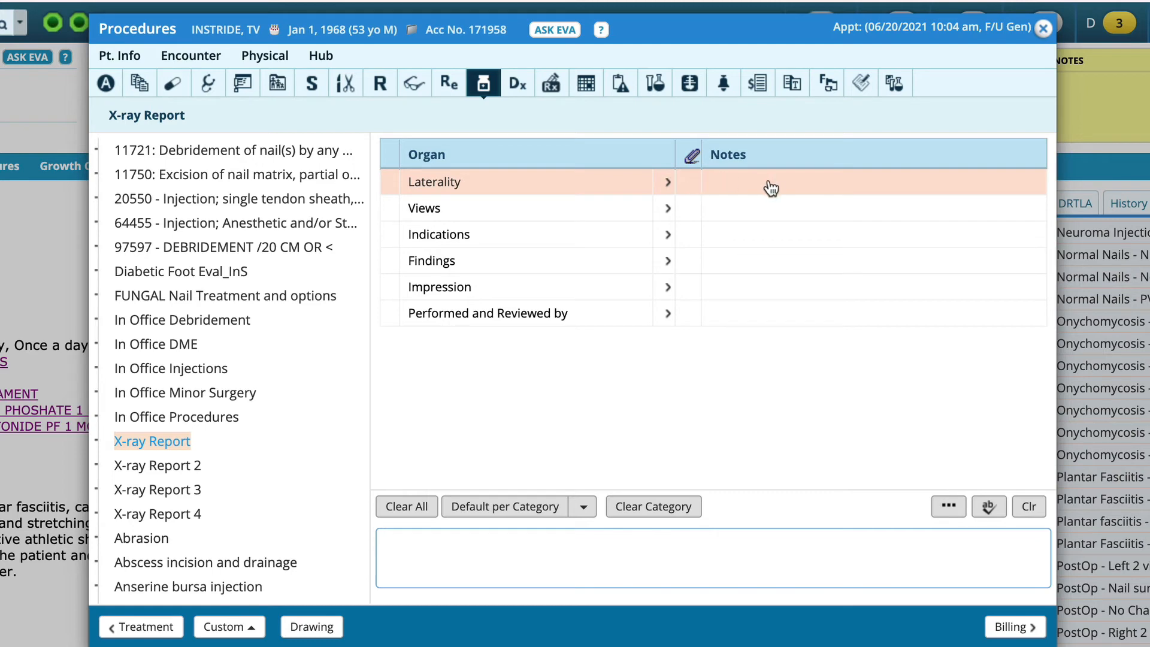
{"action": "left_click", "coordinate": [787, 190]}
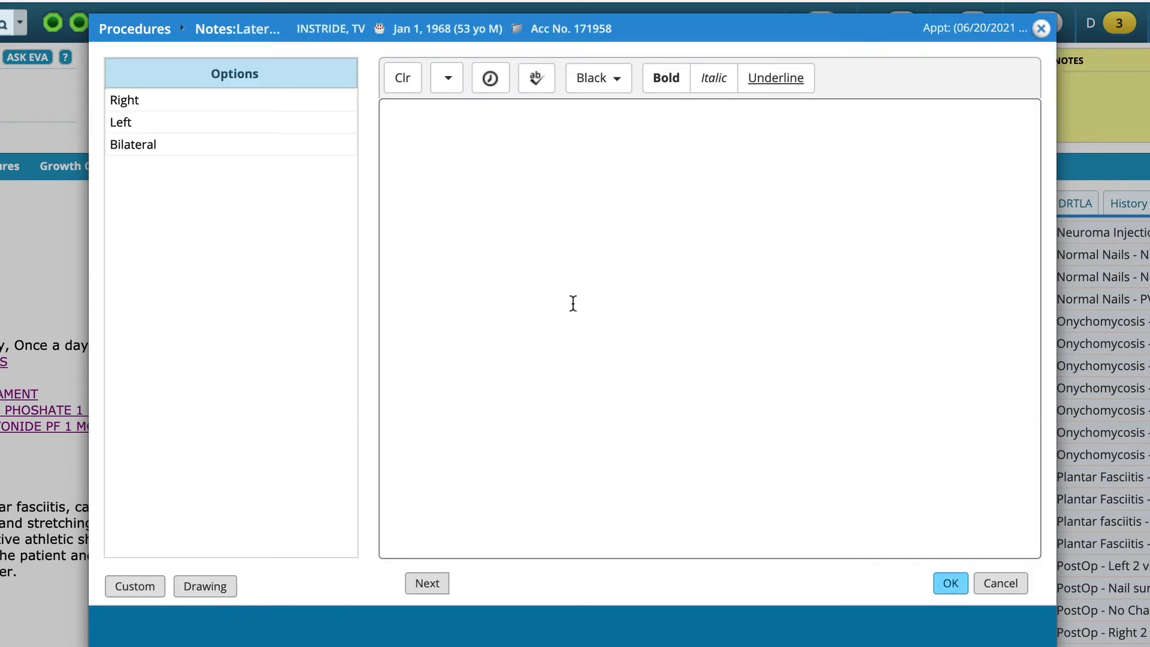
{"action": "left_click", "coordinate": [186, 107]}
{"action": "type", "text": "Heel"}
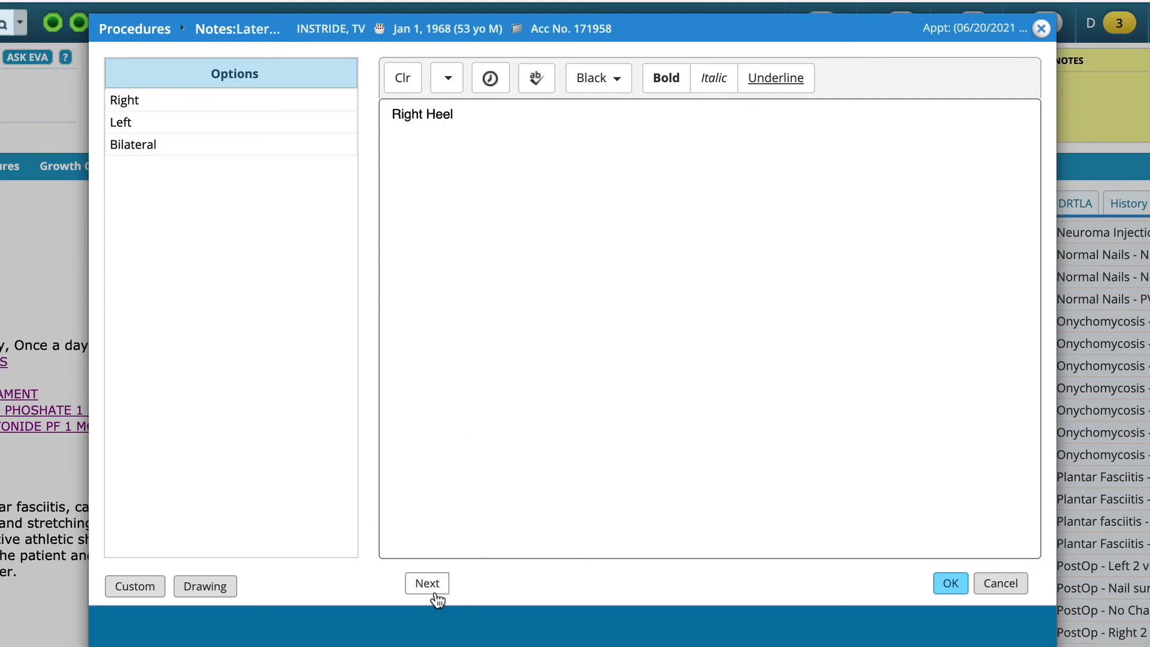
{"action": "left_click", "coordinate": [436, 593]}
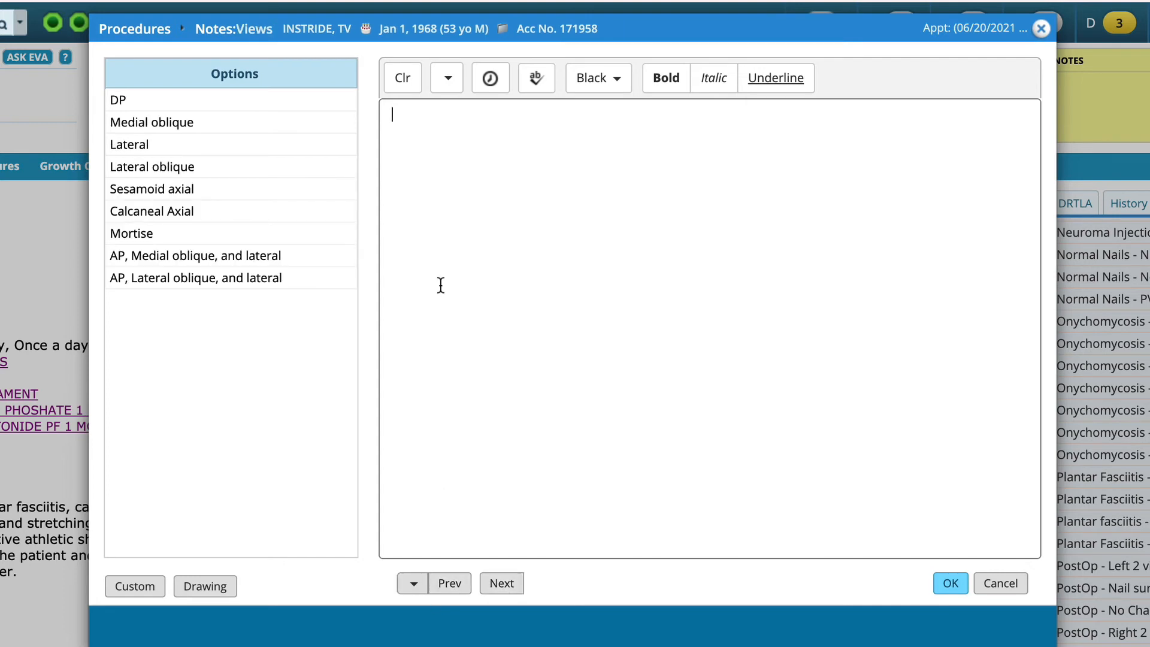
Record the X-ray report's Views as "Calcaneal Axial and Lateral".
{"action": "left_click", "coordinate": [283, 217]}
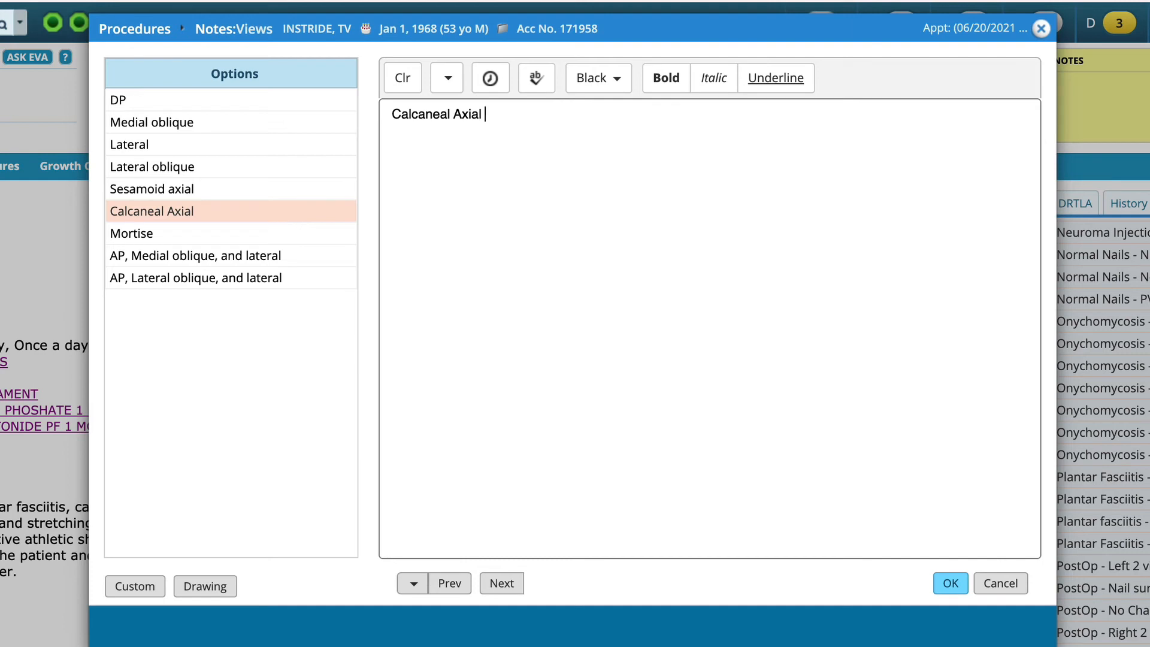
{"action": "type", "text": "and"}
{"action": "left_click", "coordinate": [204, 165]}
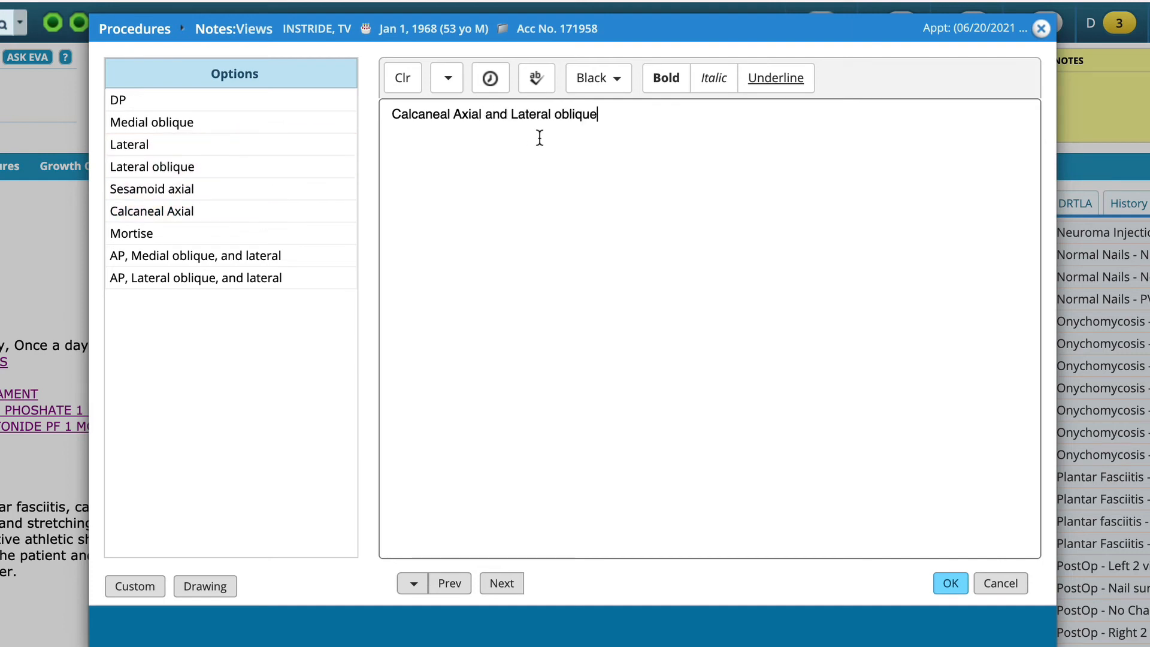
{"action": "key", "text": "BackSpace"}
{"action": "key", "text": "BackSpace"}
{"action": "key", "text": "BackSpace"}
{"action": "key", "text": "BackSpace"}
{"action": "key", "text": "BackSpace"}
{"action": "key", "text": "BackSpace"}
{"action": "key", "text": "BackSpace"}
{"action": "key", "text": "BackSpace"}
{"action": "left_click", "coordinate": [502, 584]}
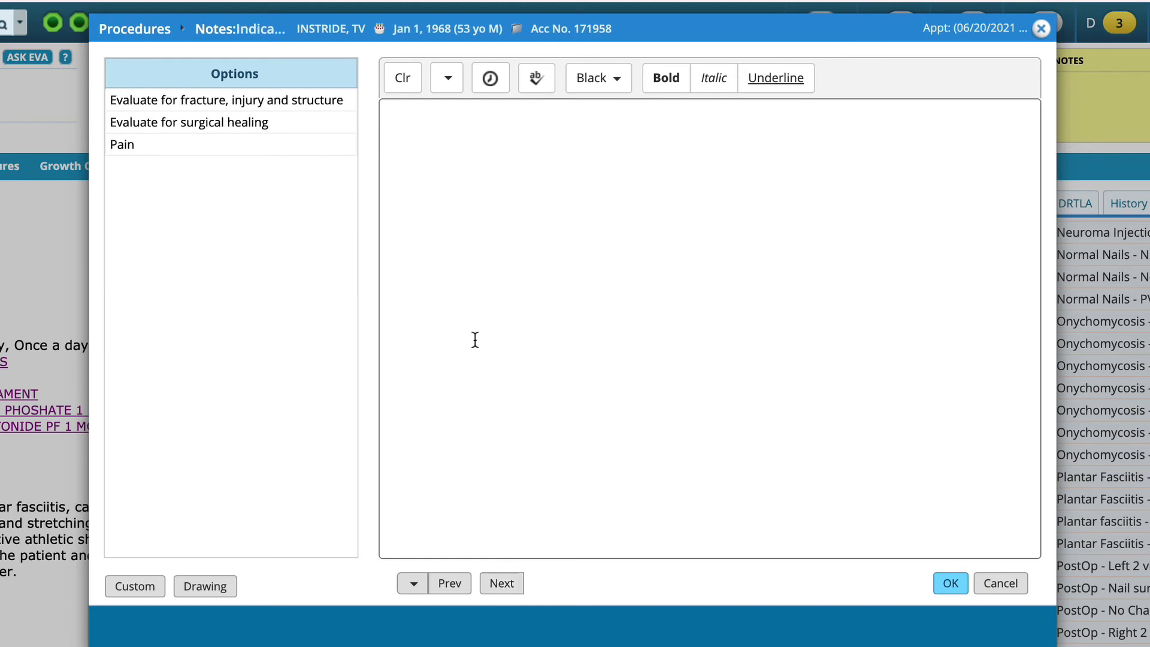
Enter the X-ray report's Indications as "Heel pain, evaluate for spur, cyst, or stress fracture".
{"action": "type", "text": "Heel paink"}
{"action": "key", "text": "BackSpace"}
{"action": "key", "text": "BackSpace"}
{"action": "type", "text": ", evaluate for "}
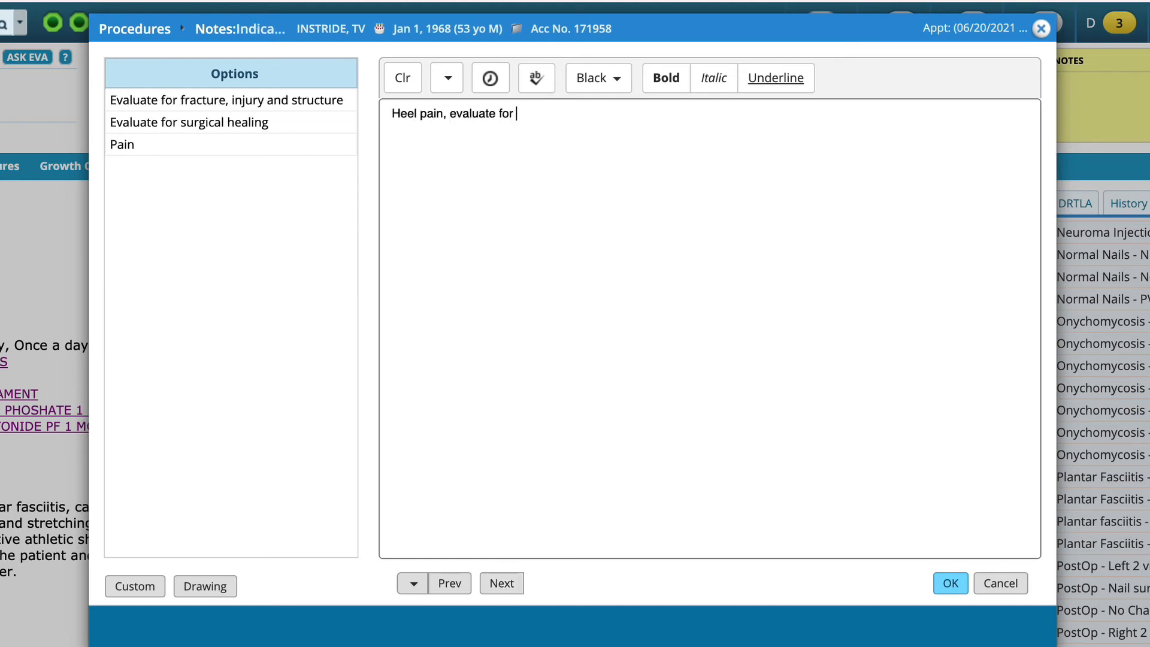
{"action": "type", "text": "spur, cyst, or stress fracture"}
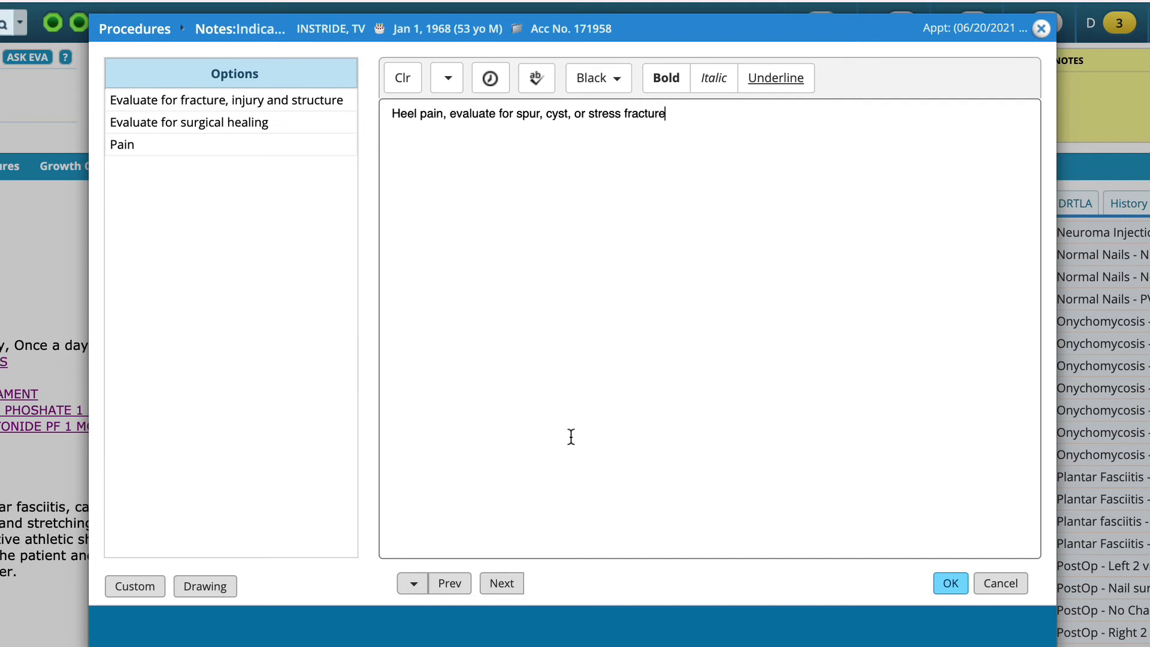
{"action": "left_click", "coordinate": [500, 583]}
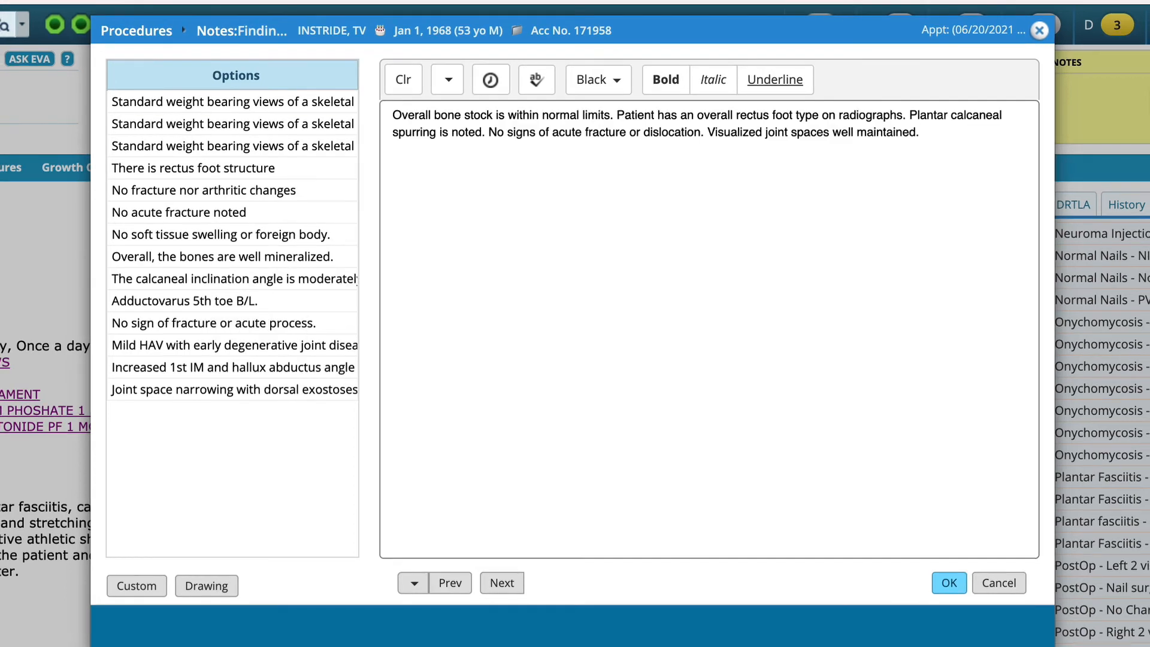
Accept the Findings text, enter the Impression "Plantar calcaneal spur", and save the X-ray report to the progress note.
{"action": "left_click", "coordinate": [500, 580]}
{"action": "type", "text": "P"}
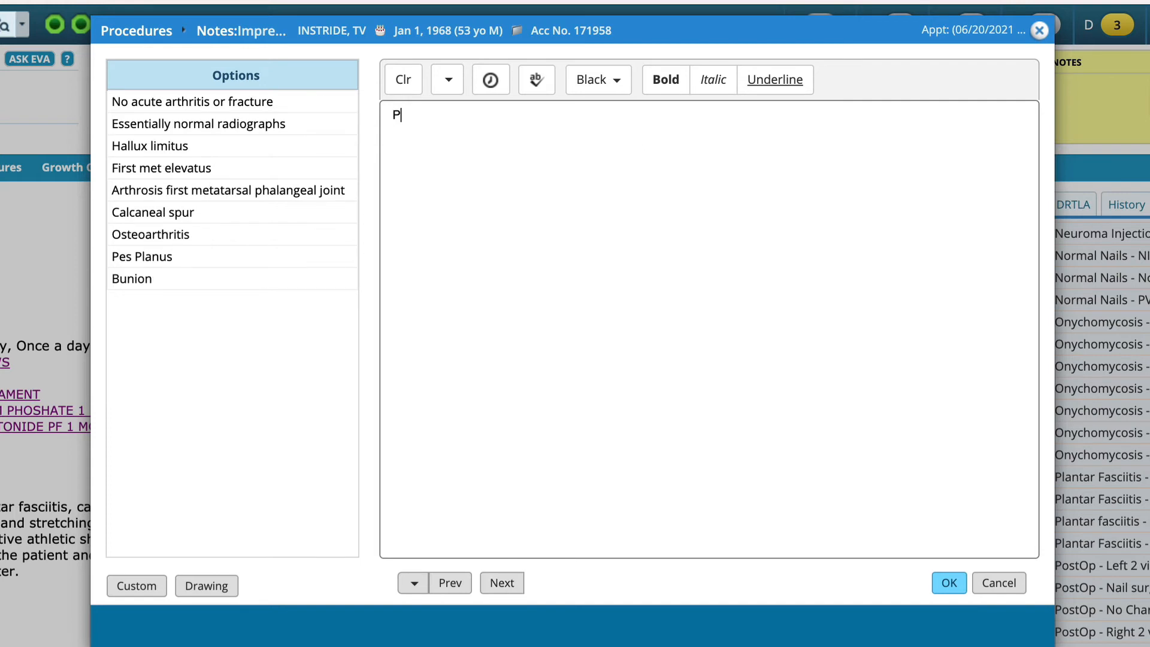
{"action": "type", "text": "lantar calcaneal spur"}
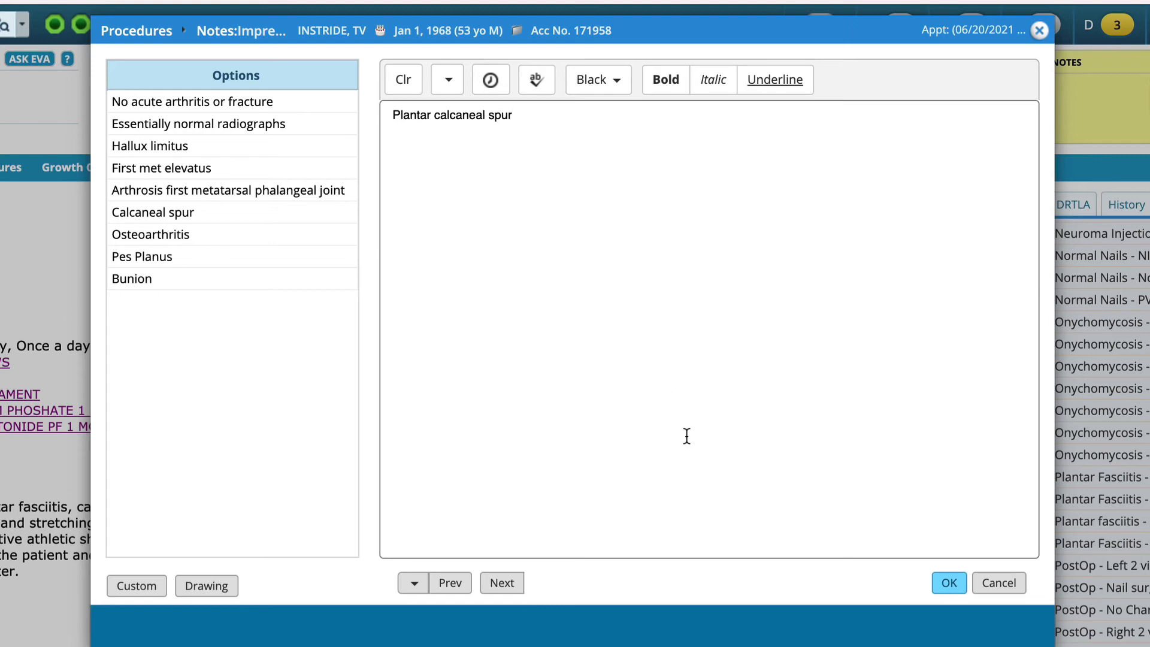
{"action": "left_click", "coordinate": [961, 584]}
{"action": "left_click", "coordinate": [1041, 32]}
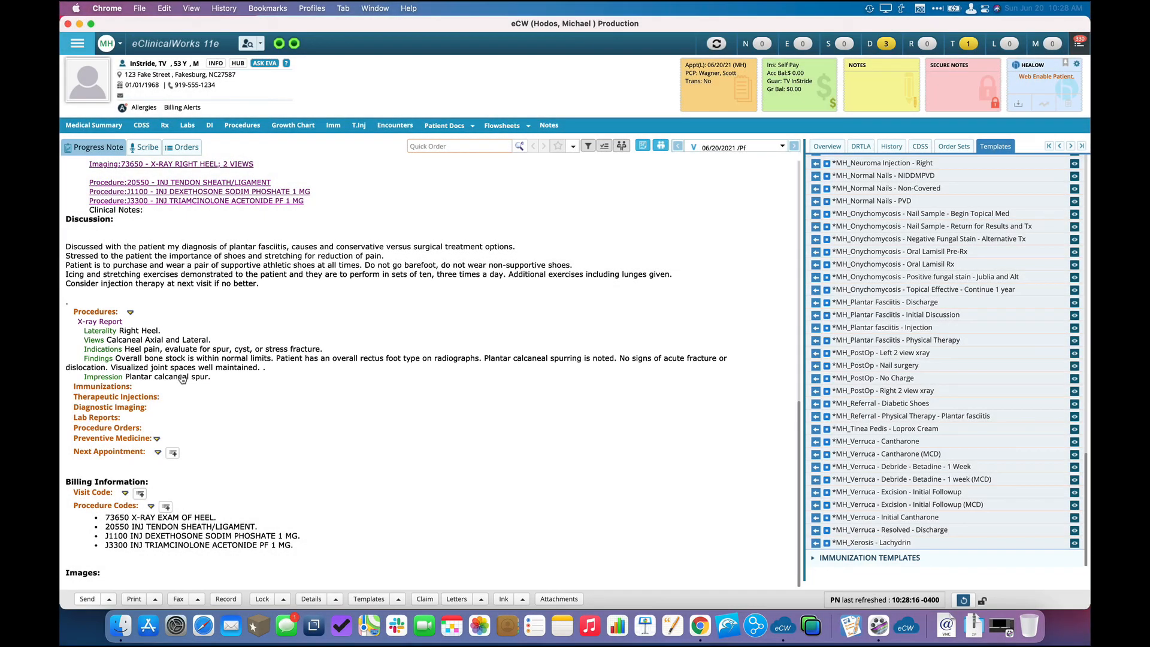
{"action": "scroll", "coordinate": [352, 398], "scroll_direction": "up", "scroll_amount": 3}
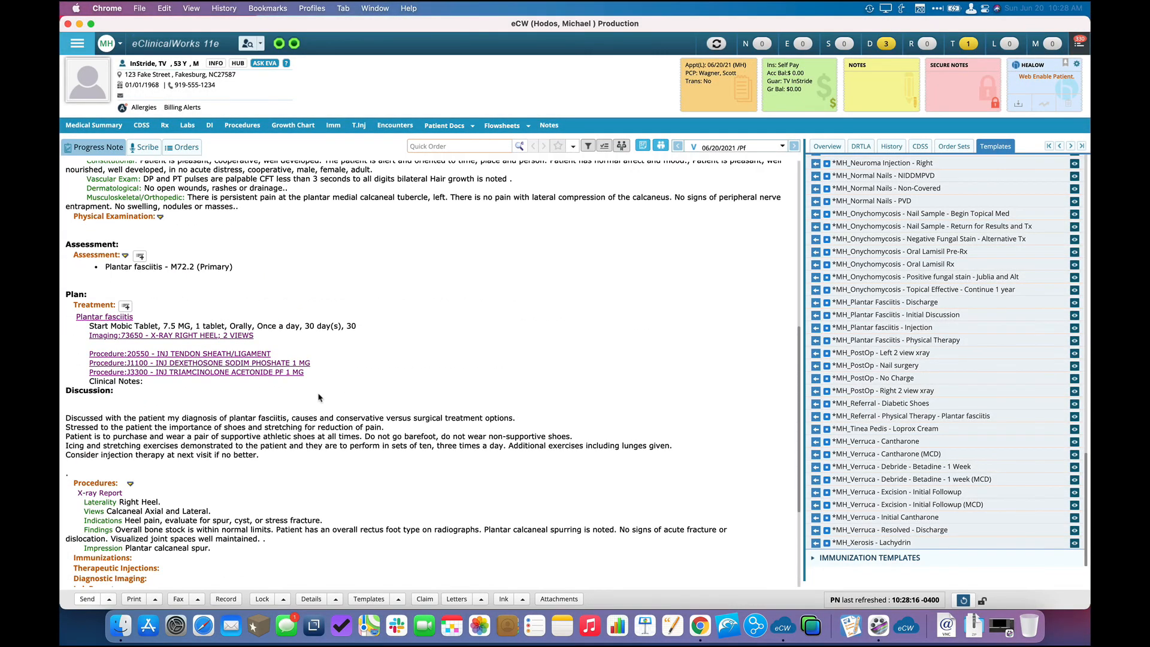
Document the 20550 injection in the Procedures section by pasting the prepared note for the plantar medial aspect of the right heel, and save it.
{"action": "scroll", "coordinate": [235, 404], "scroll_direction": "down", "scroll_amount": 1}
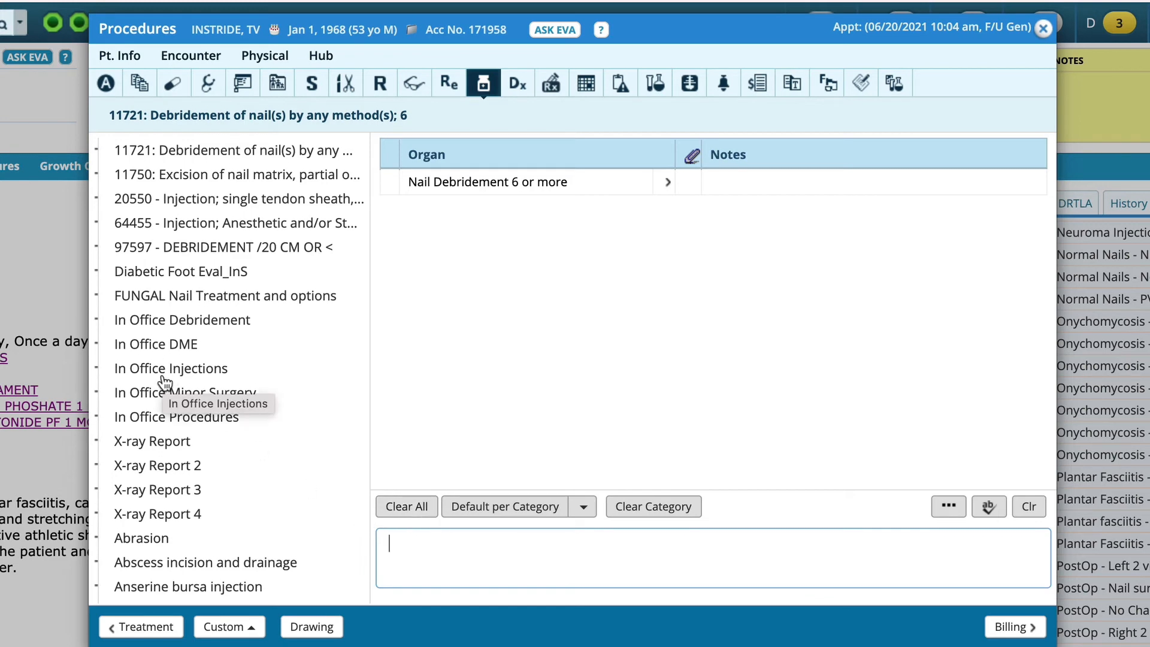
{"action": "left_click", "coordinate": [205, 199]}
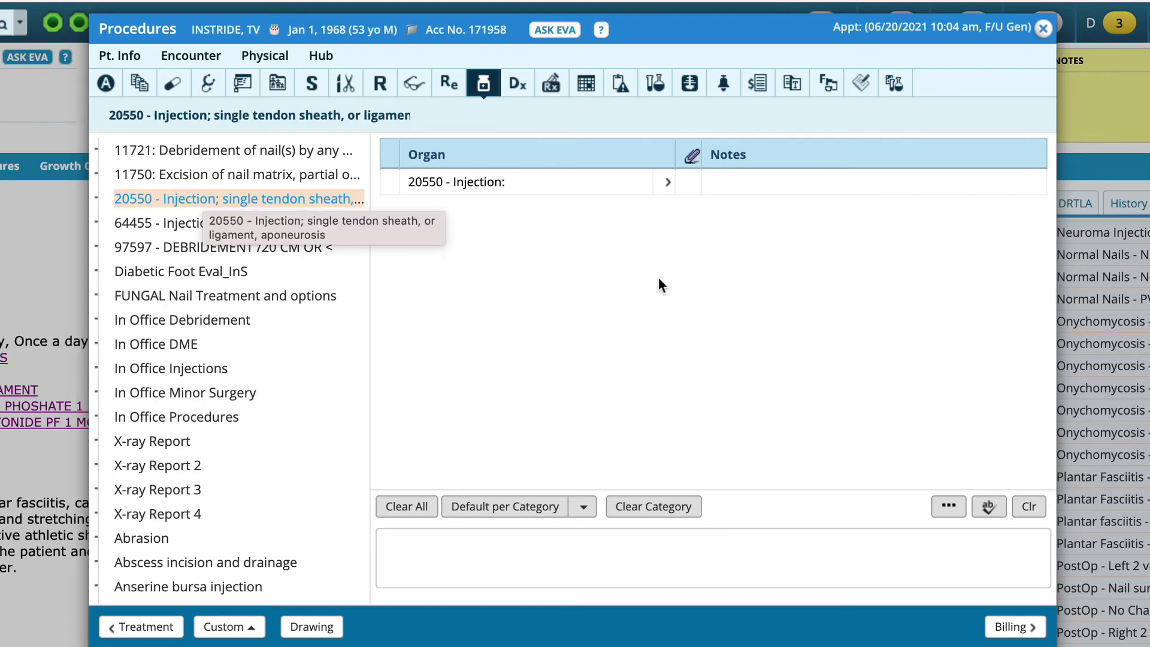
{"action": "left_click", "coordinate": [831, 195]}
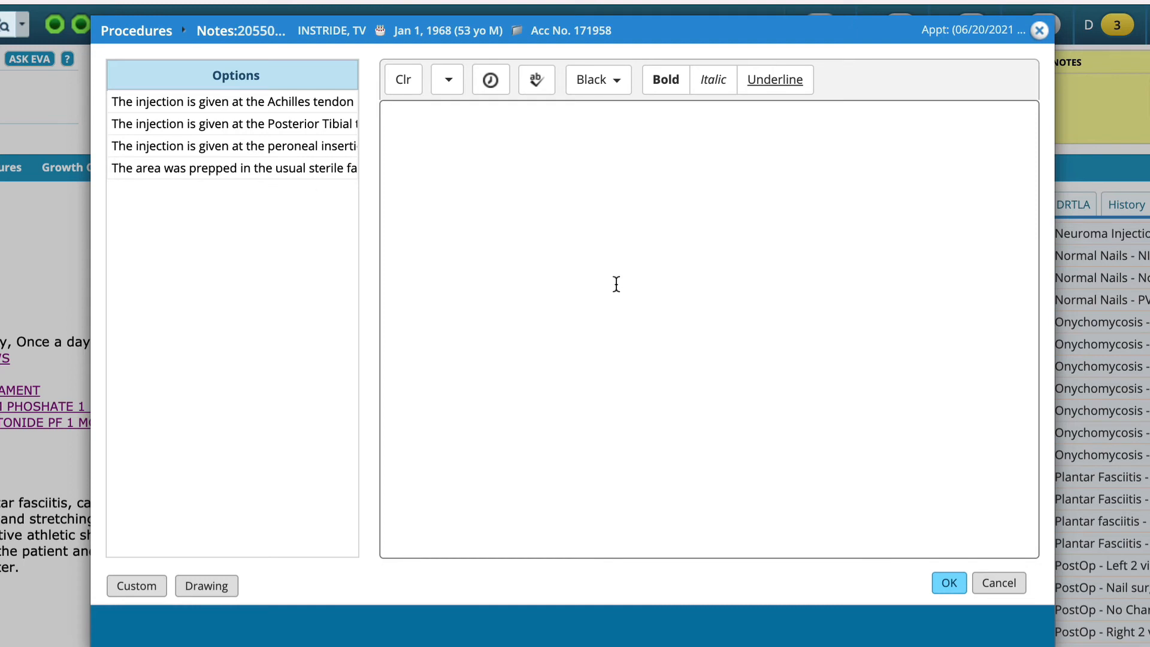
{"action": "type", "text": "After a discussion and following sterile prep, an injection was provided into the plantar medial aspect of the right heel without incident as follows: 0.5 cc 1% xylocaine with epinephrine diluted to 1:200,000 with 0.5 cc of 0.5% marcaine plain, 1 cc dexamethasone phosphate (4mg/ml) and 1/2 cc Kenalog 40. Adhesive dressing applied. Post injection instructions reviewed. Patient tolerated the procedure well."}
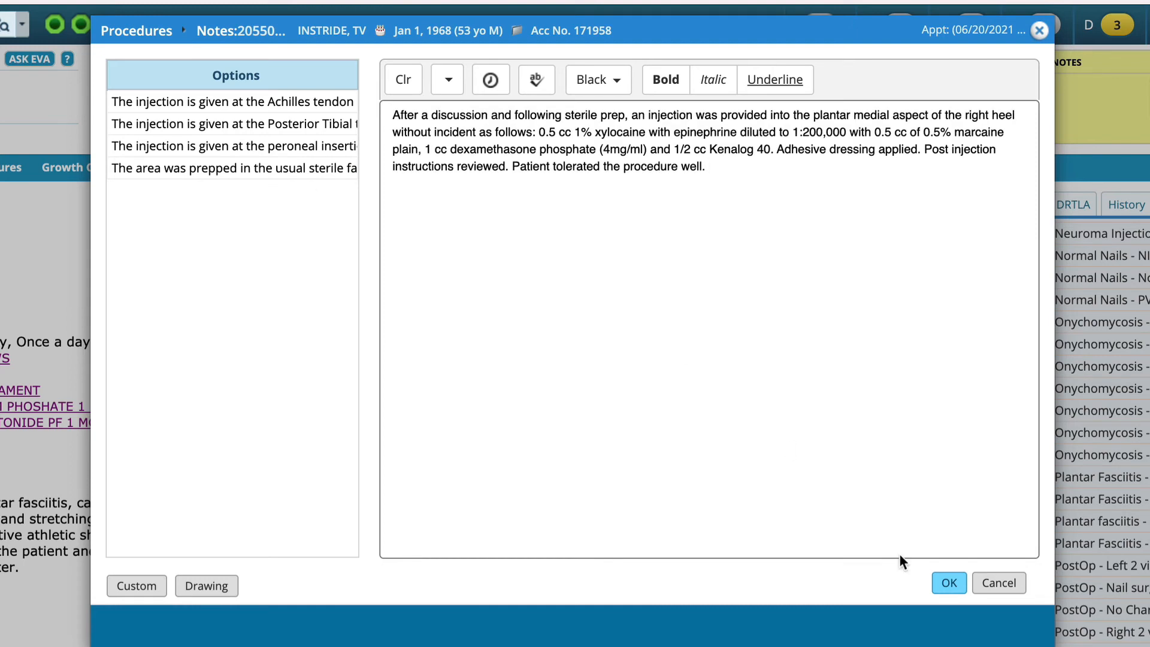
{"action": "left_click", "coordinate": [949, 584]}
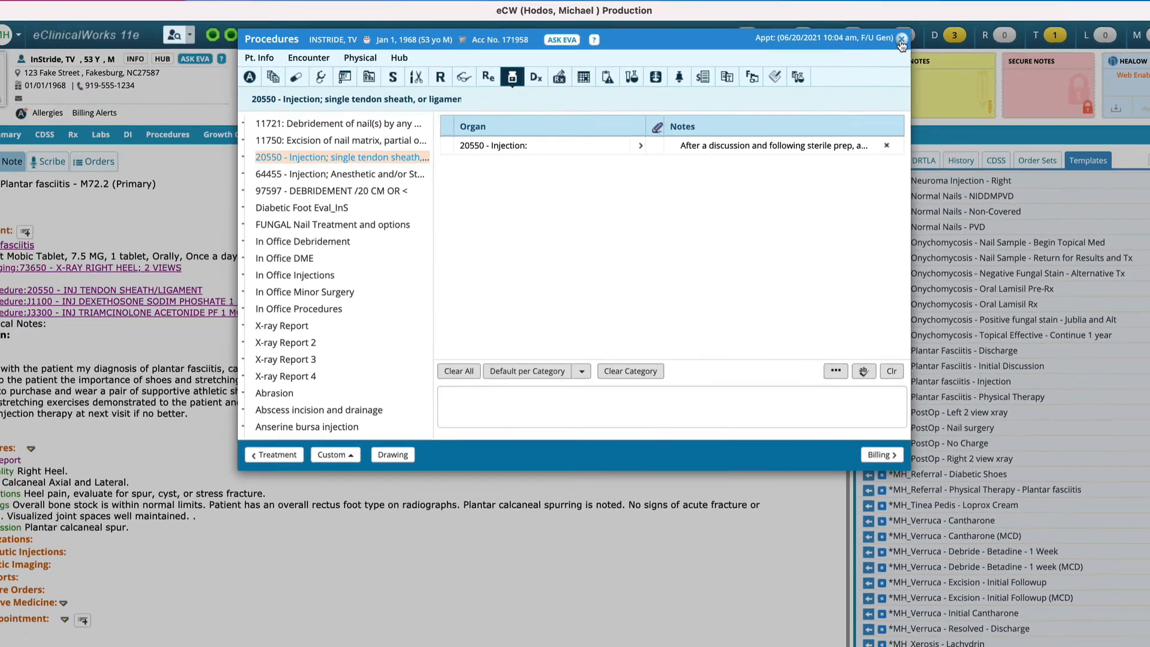
{"action": "left_click", "coordinate": [1040, 33]}
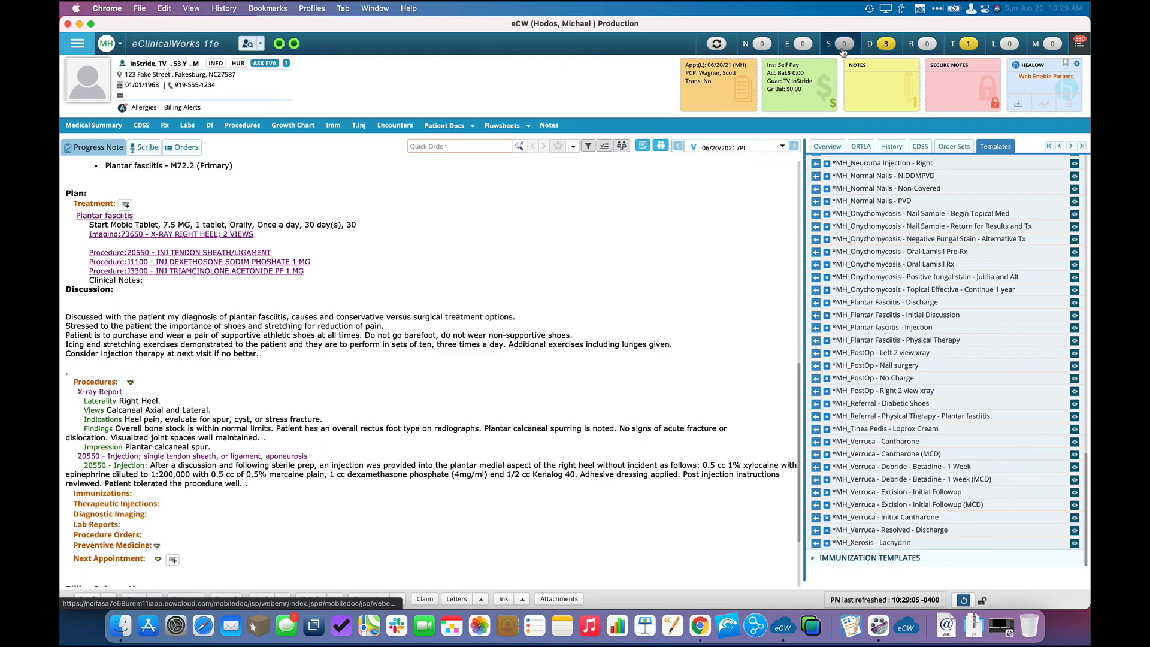
{"action": "left_click", "coordinate": [843, 52]}
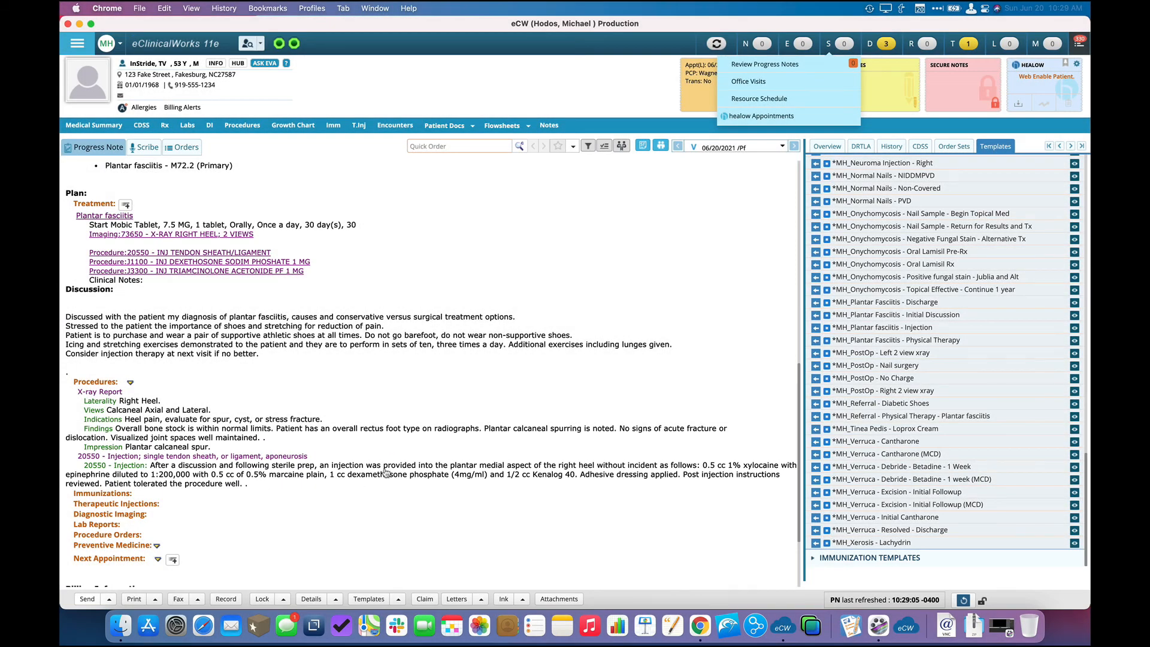
Open the visit's billing and add modifier RT to both the 73650 heel X-ray and the 20550 tendon sheath injection.
{"action": "scroll", "coordinate": [386, 473], "scroll_direction": "down", "scroll_amount": 3}
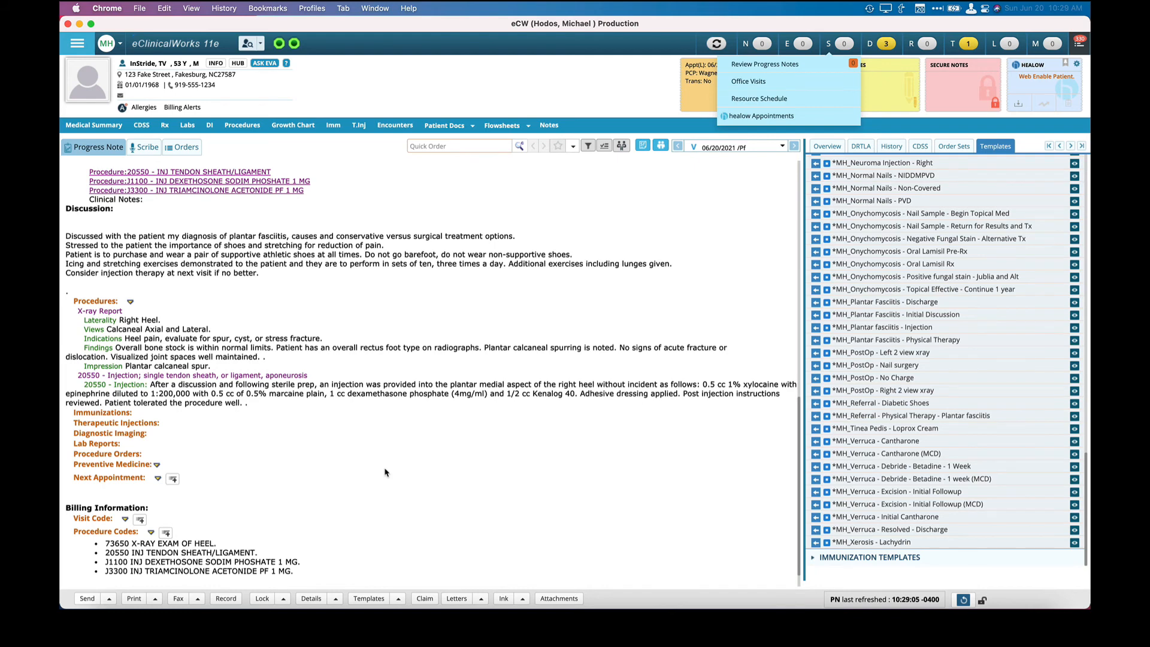
{"action": "scroll", "coordinate": [385, 473], "scroll_direction": "down", "scroll_amount": 1}
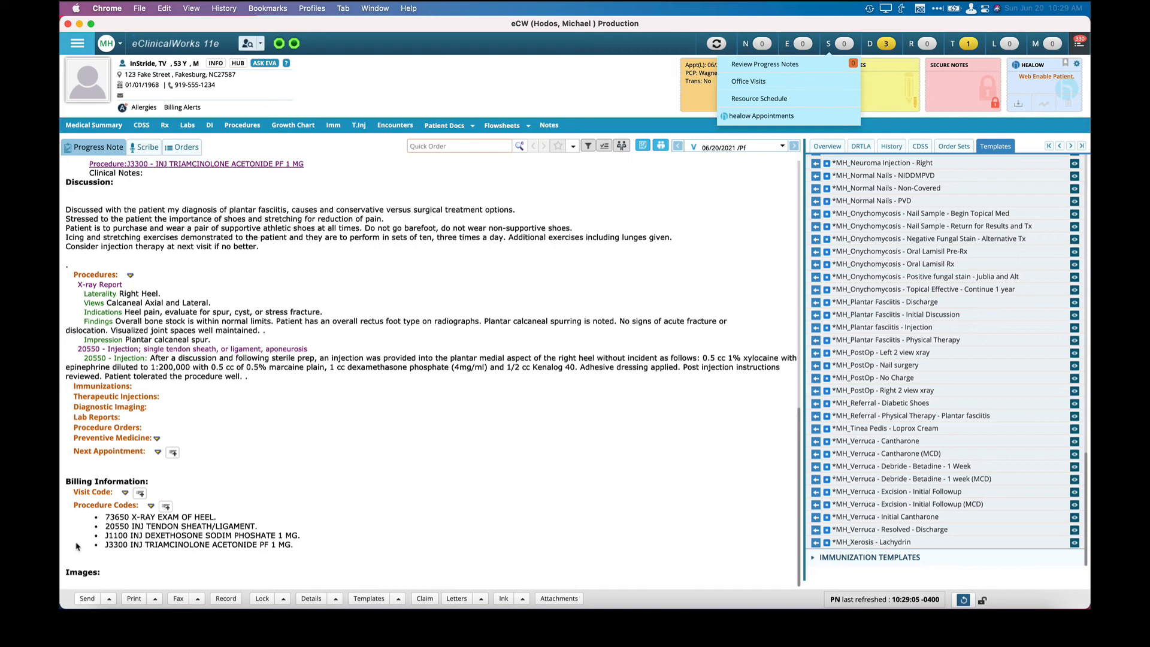
{"action": "left_click", "coordinate": [89, 495]}
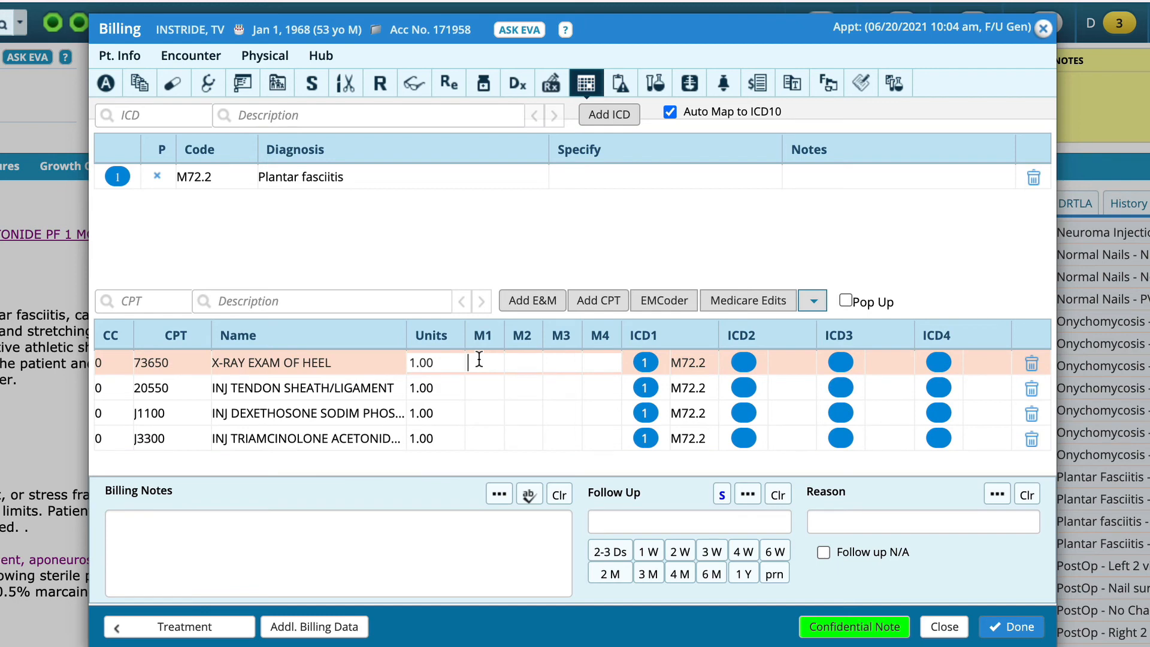
{"action": "type", "text": "RT"}
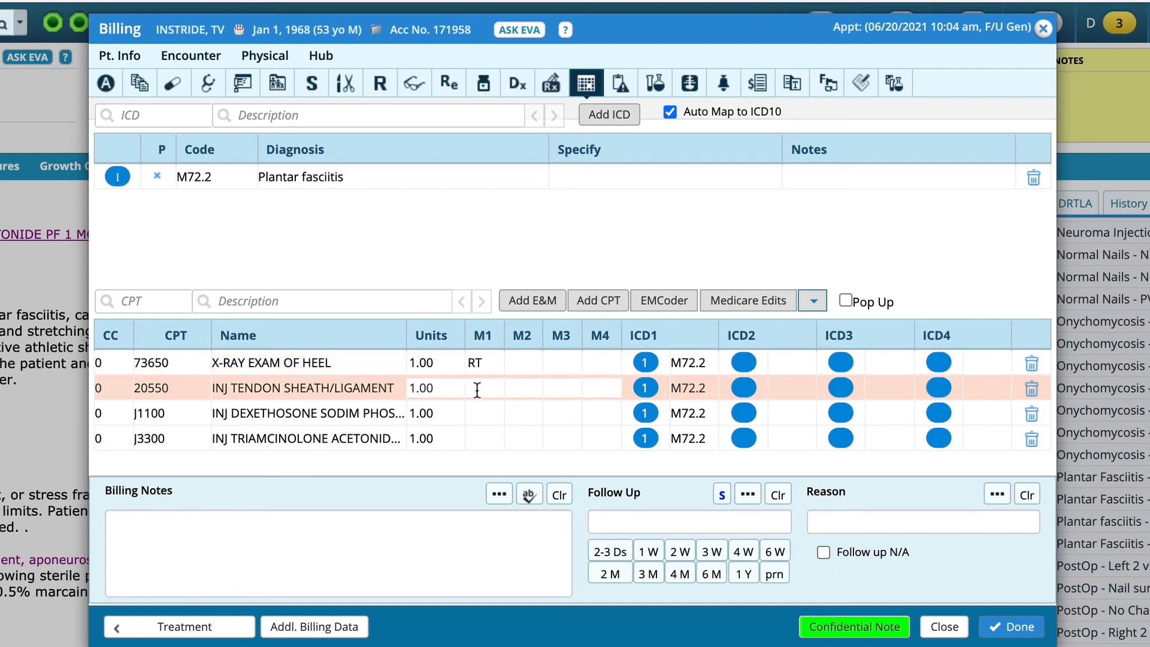
{"action": "type", "text": "RT"}
Set the billed units of J1100, the dexamethasone injection, to 4.
{"action": "left_click", "coordinate": [429, 413]}
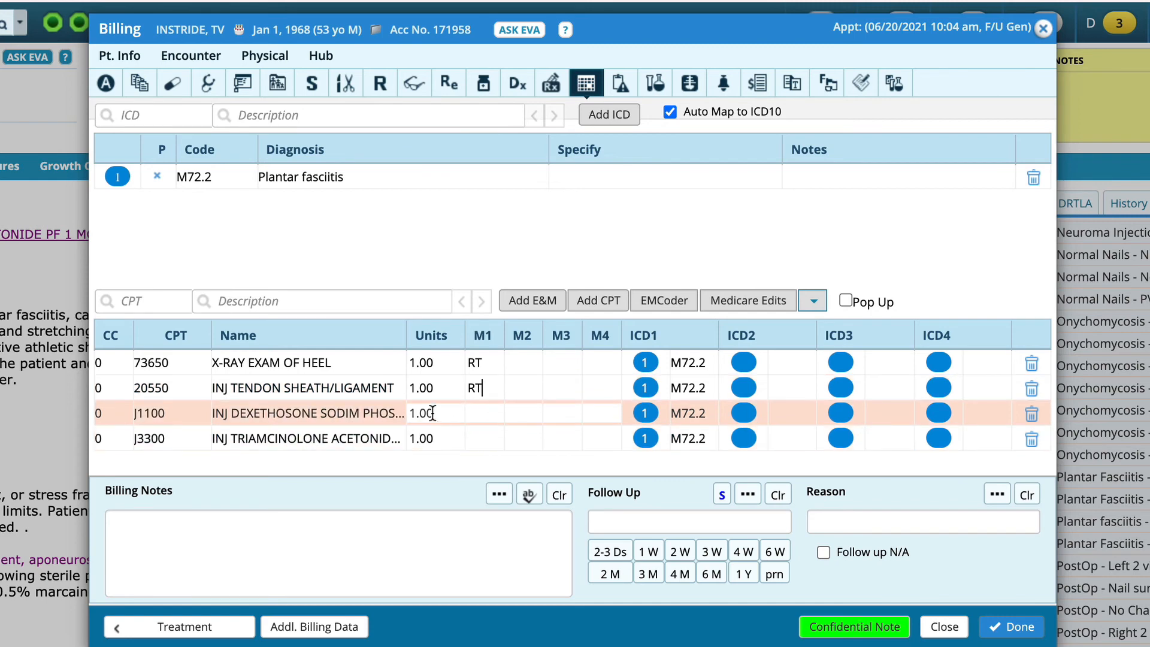
{"action": "double_click", "coordinate": [432, 411]}
{"action": "type", "text": "4"}
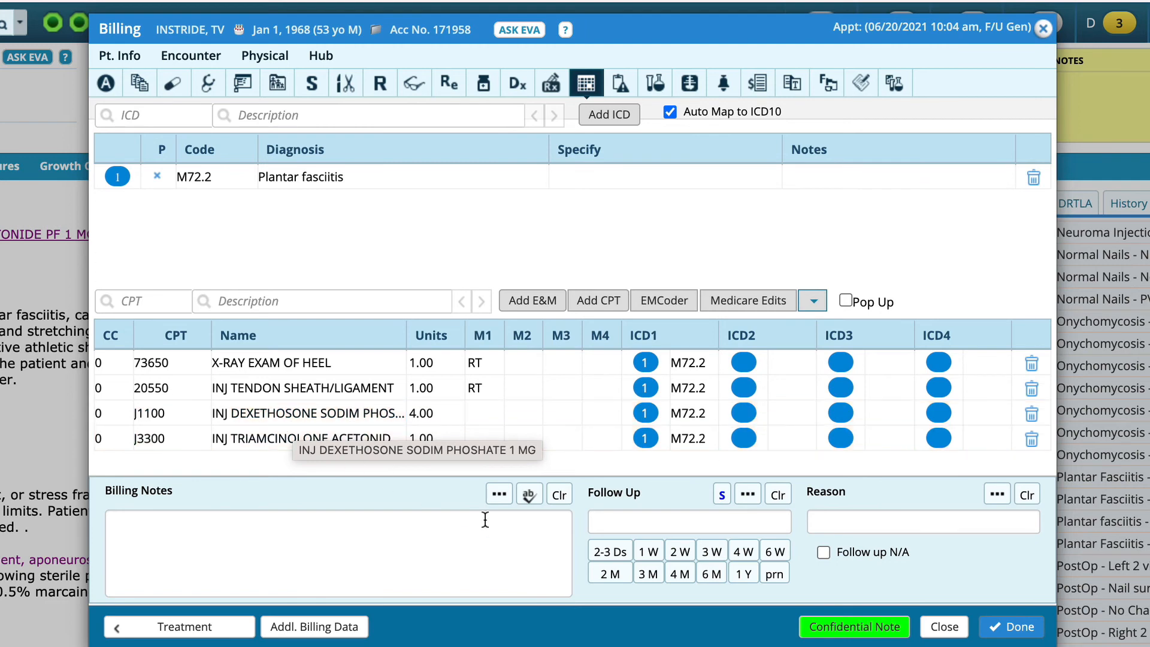
Add the established patient visit code 99213, Level 3, with modifier 25, and move it to the top of the billing codes.
{"action": "left_click", "coordinate": [527, 309]}
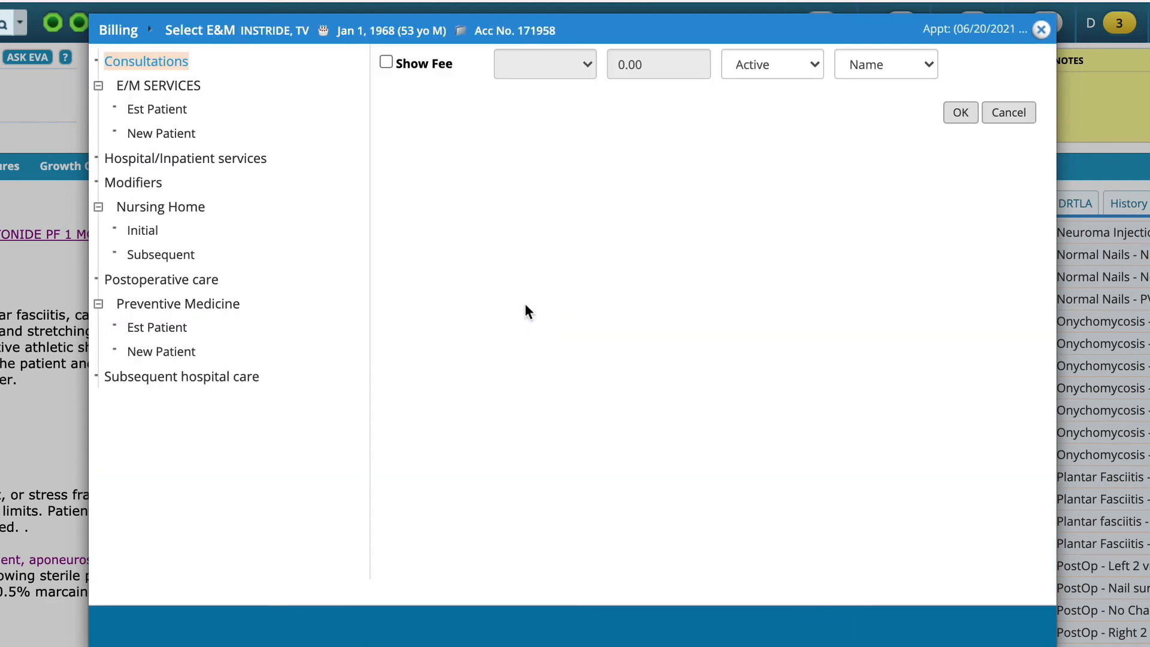
{"action": "left_click", "coordinate": [158, 110]}
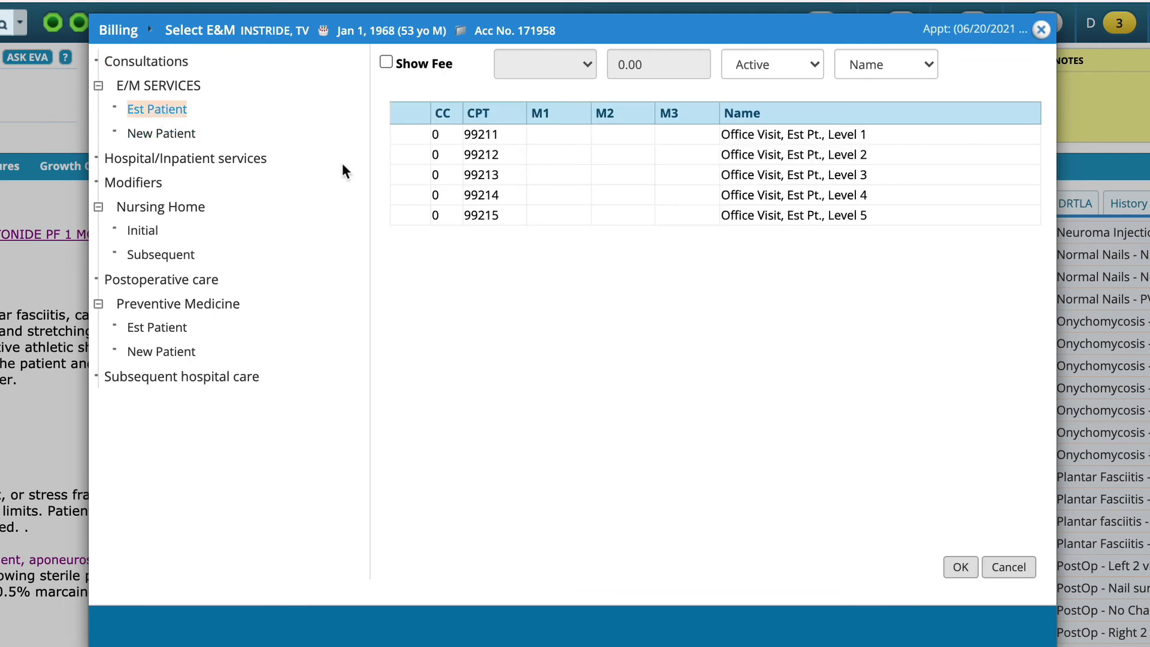
{"action": "left_click", "coordinate": [443, 174]}
{"action": "left_click", "coordinate": [959, 567]}
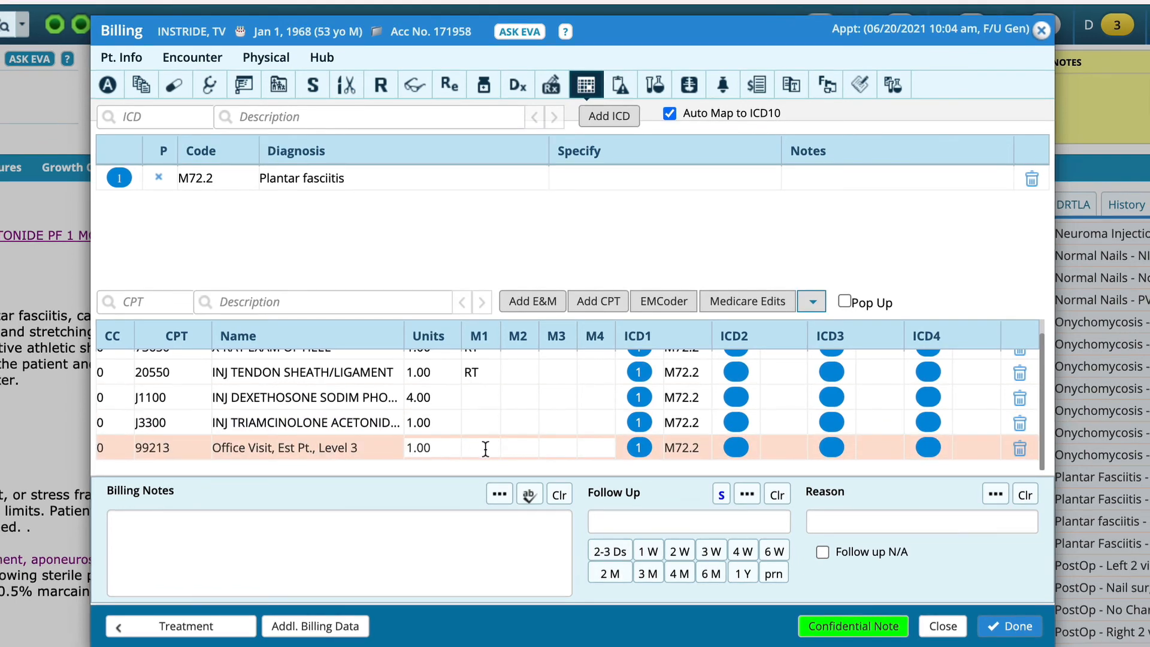
{"action": "type", "text": "25"}
{"action": "left_click_drag", "start_coordinate": [329, 455], "coordinate": [319, 346]}
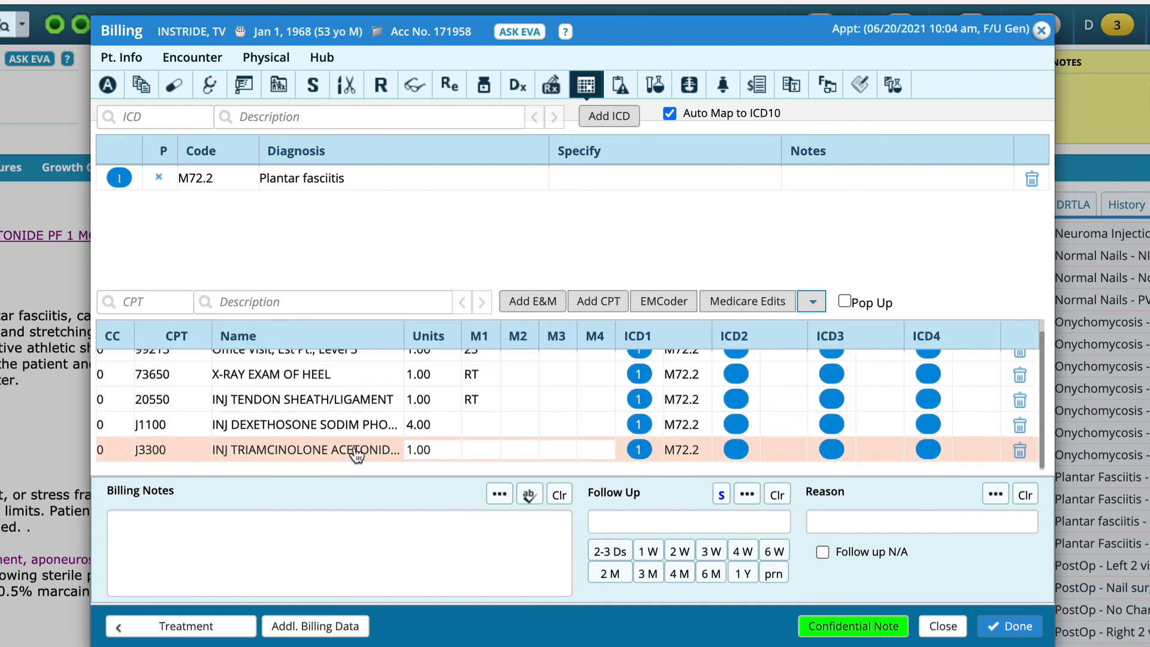
{"action": "scroll", "coordinate": [356, 455], "scroll_direction": "up", "scroll_amount": 1}
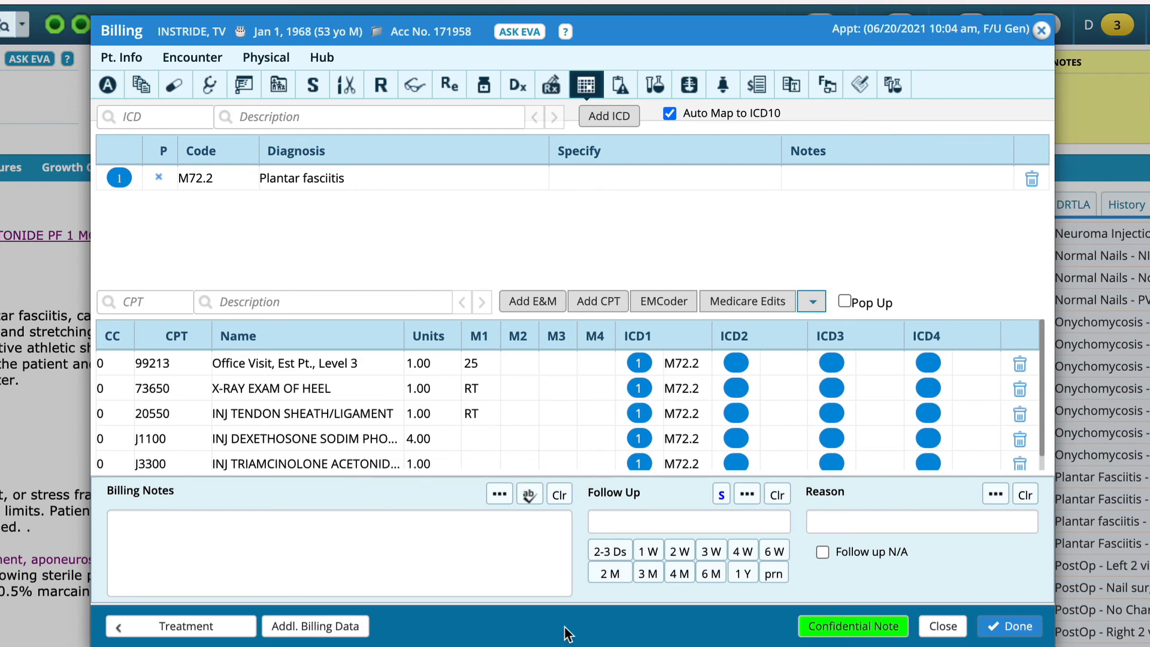
Set the follow-up to 3 Weeks with the reason "right heel pain", and return to the progress note.
{"action": "left_click", "coordinate": [710, 551]}
{"action": "left_click", "coordinate": [839, 518]}
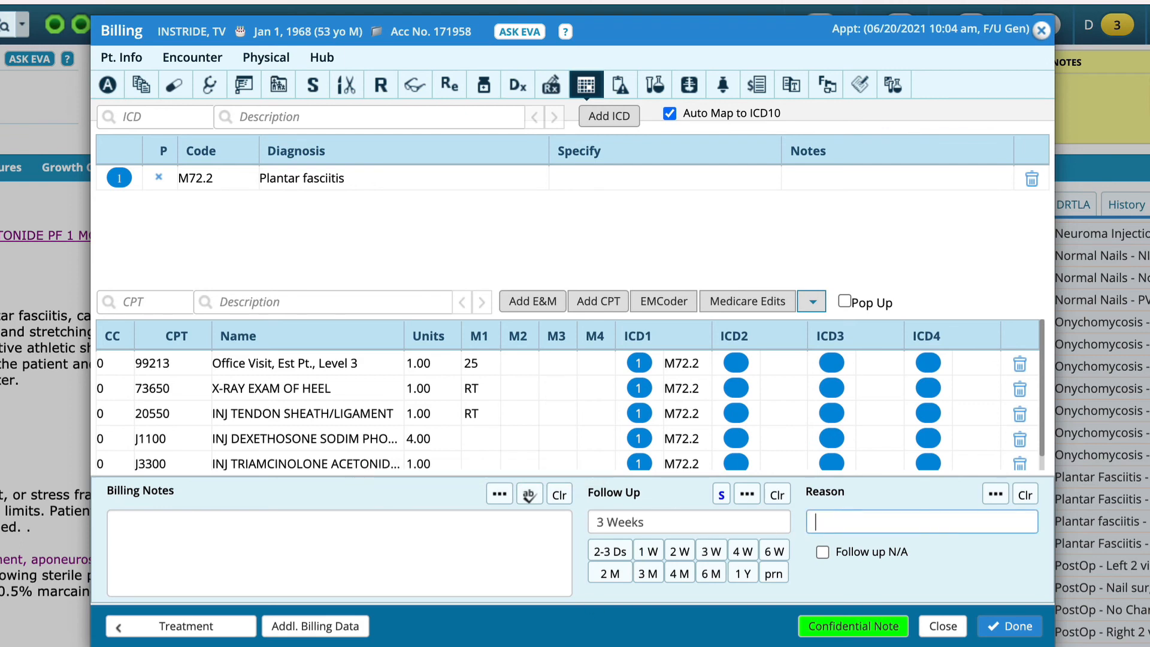
{"action": "type", "text": "right heel pain"}
{"action": "left_click", "coordinate": [1042, 31]}
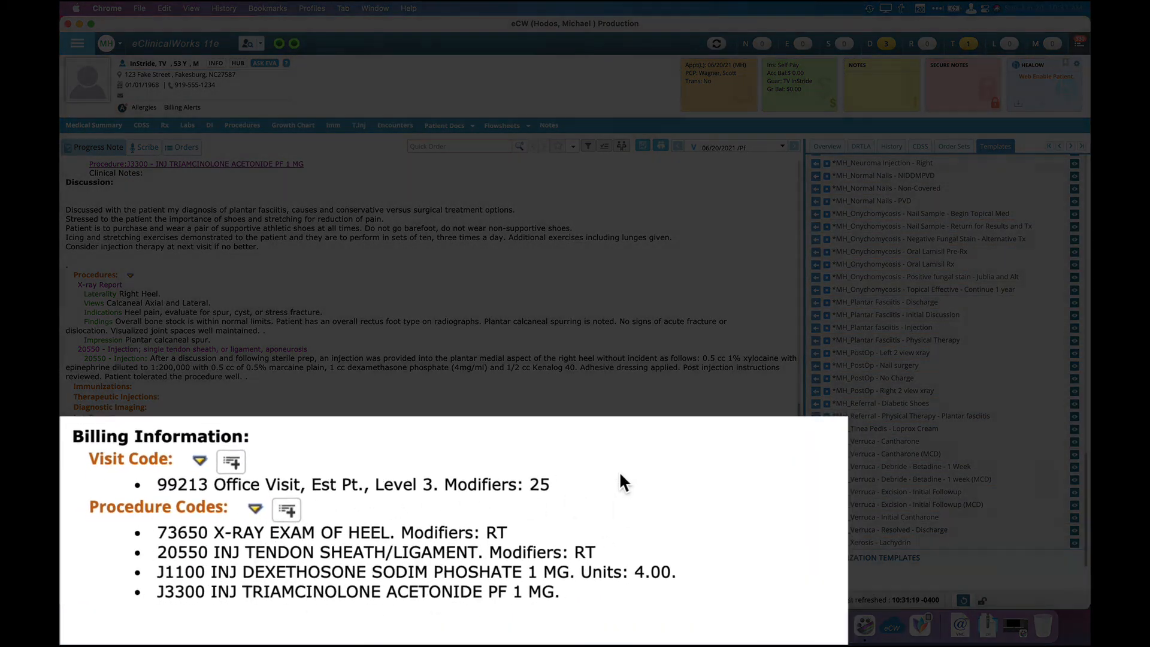
Review the progress note, mark its billing as done, and dismiss the Common Send window without sending the orders.
{"action": "scroll", "coordinate": [351, 480], "scroll_direction": "up", "scroll_amount": 10}
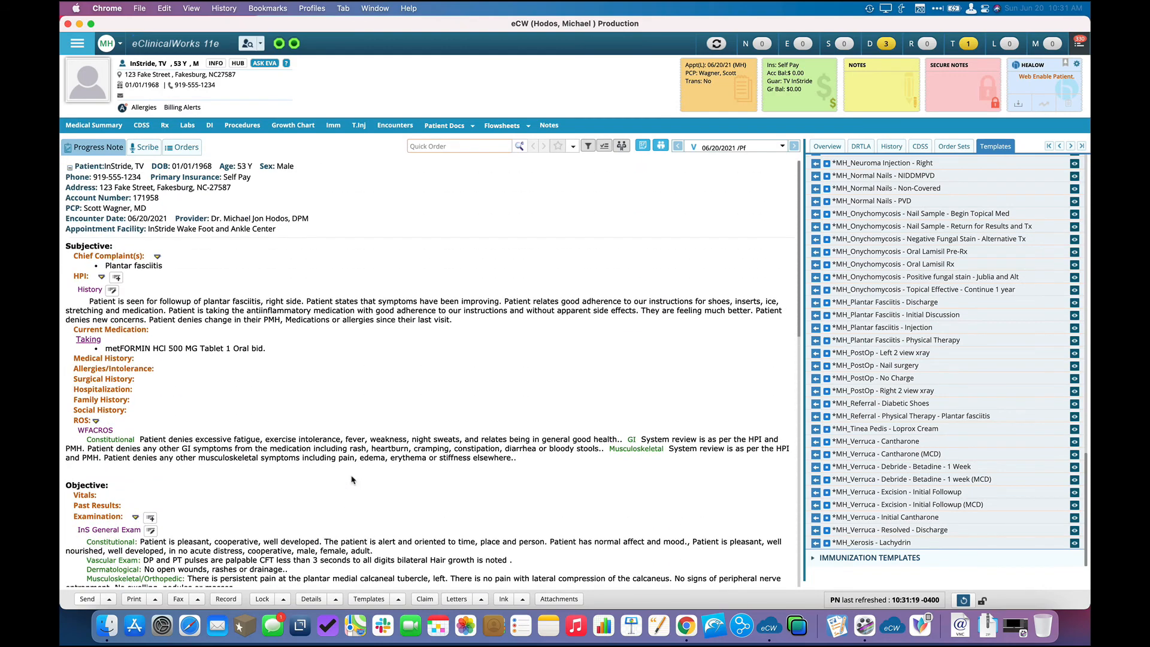
{"action": "scroll", "coordinate": [351, 480], "scroll_direction": "down", "scroll_amount": 10}
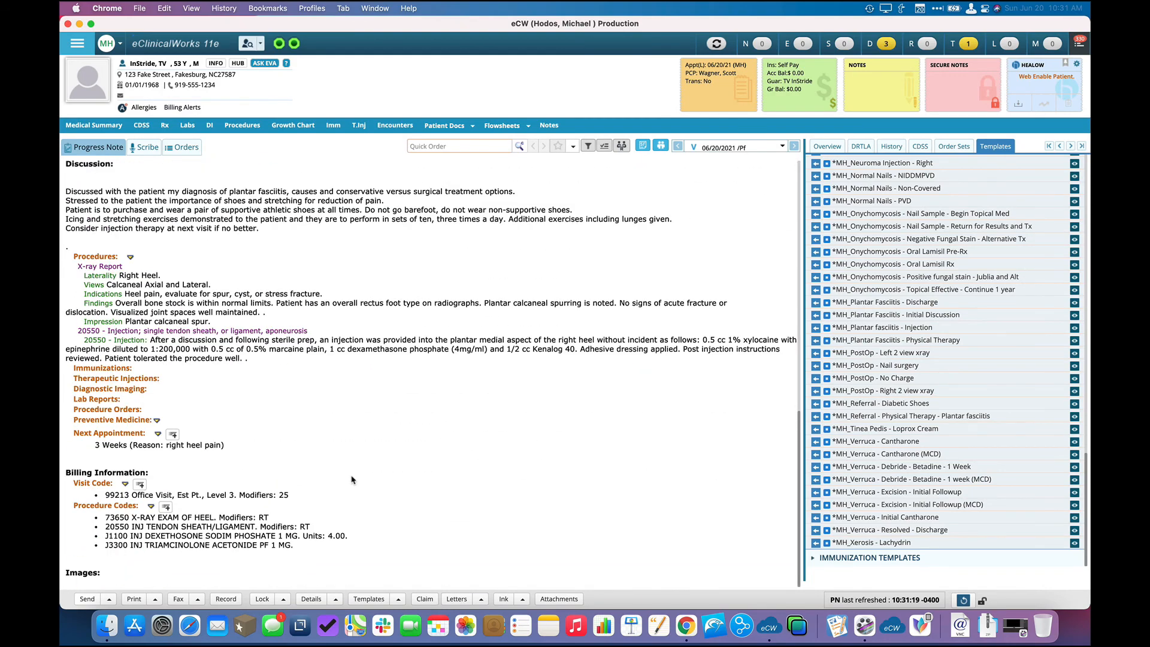
{"action": "left_click", "coordinate": [76, 486]}
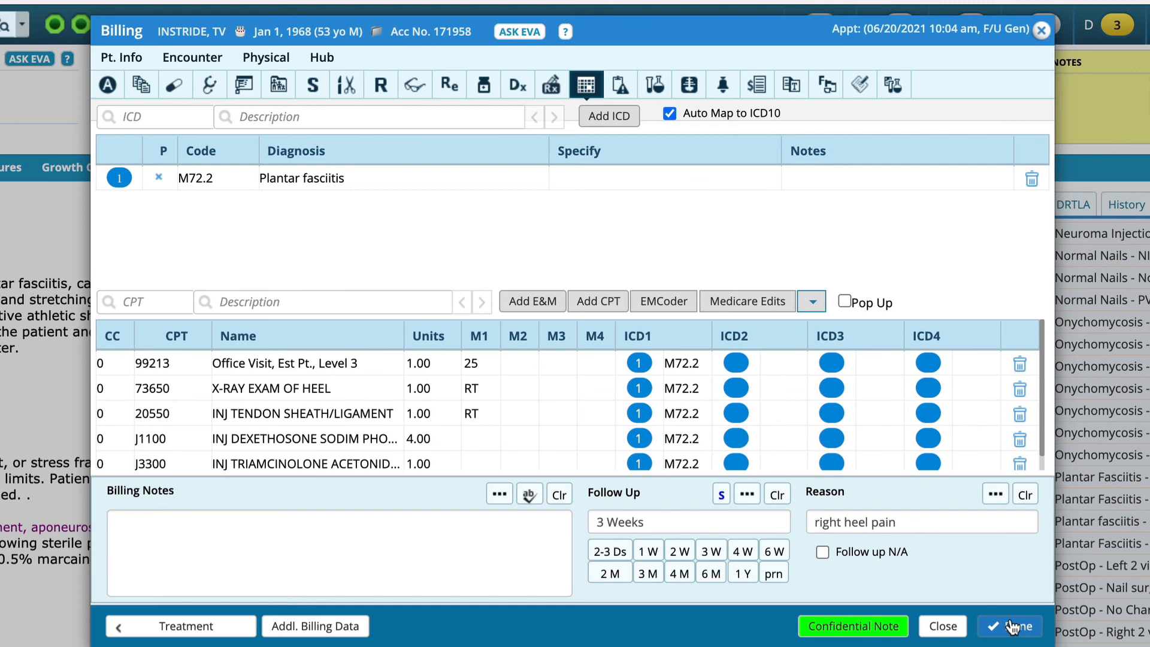
{"action": "left_click", "coordinate": [1012, 626]}
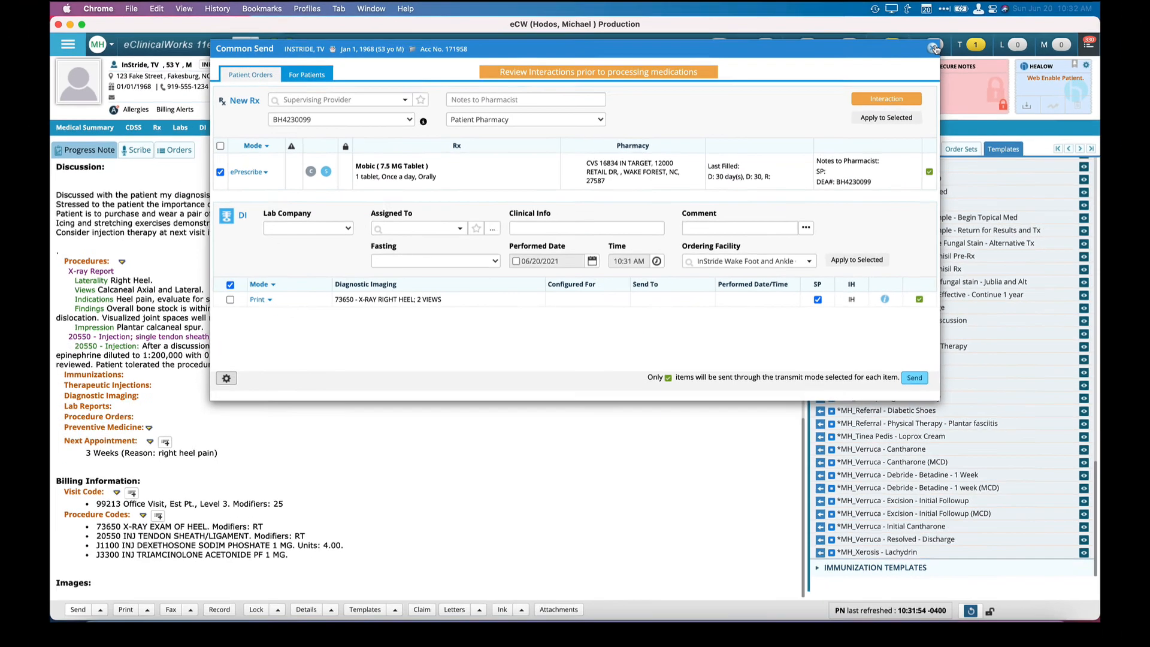
{"action": "left_click", "coordinate": [1123, 72]}
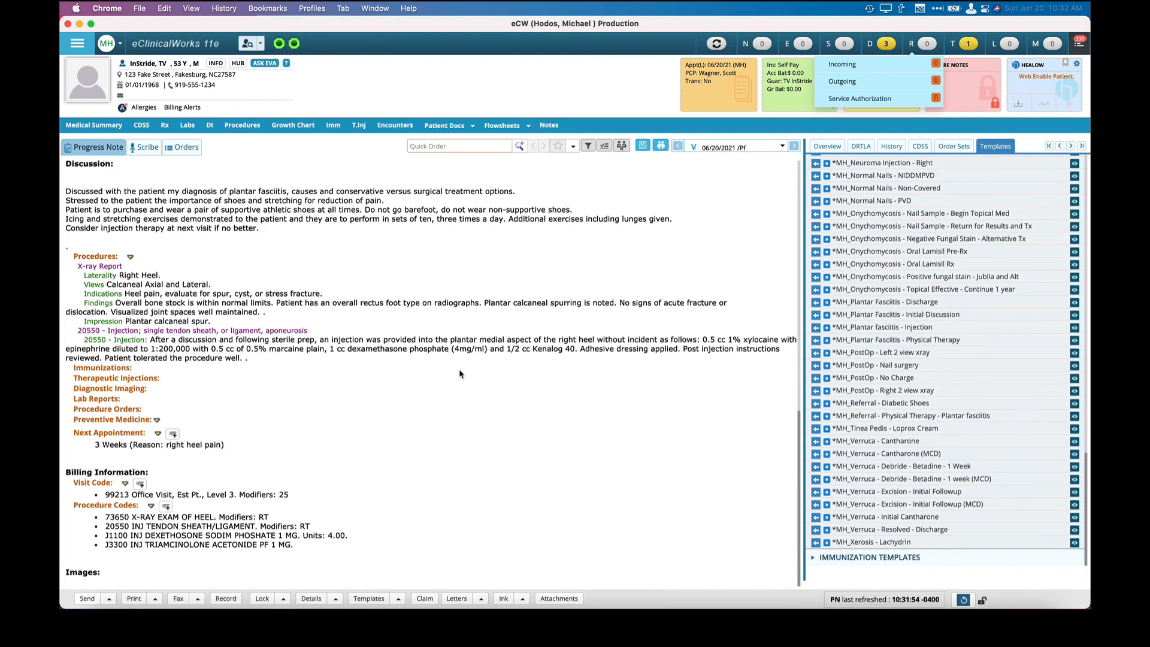